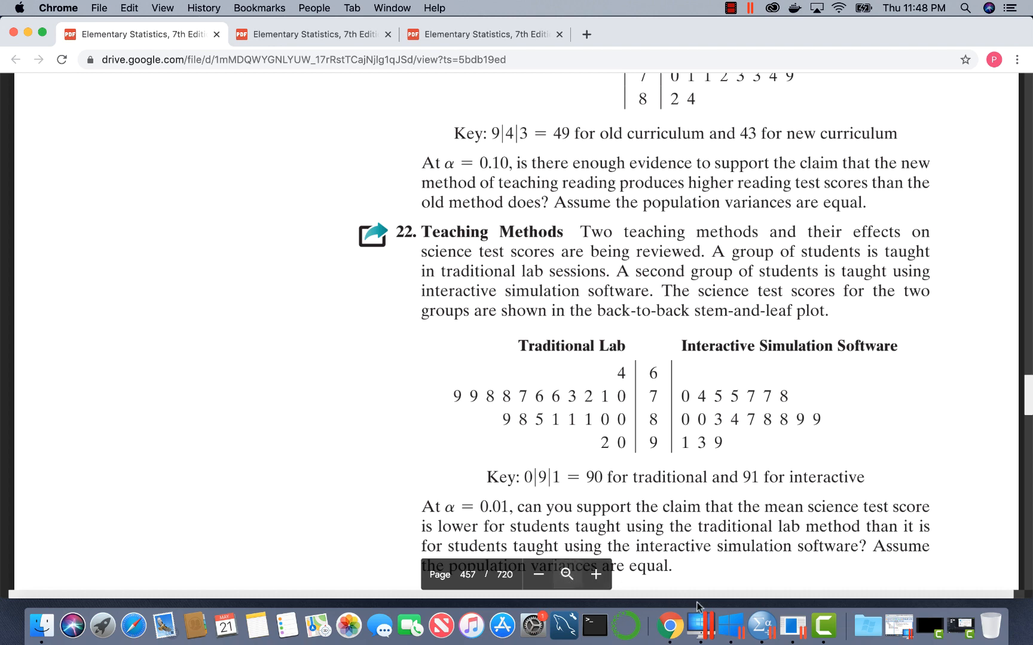
Step: Switch to SPSS Statistics in the Windows 10 virtual machine, make it full screen and create a new empty dataset
left_click(762, 625)
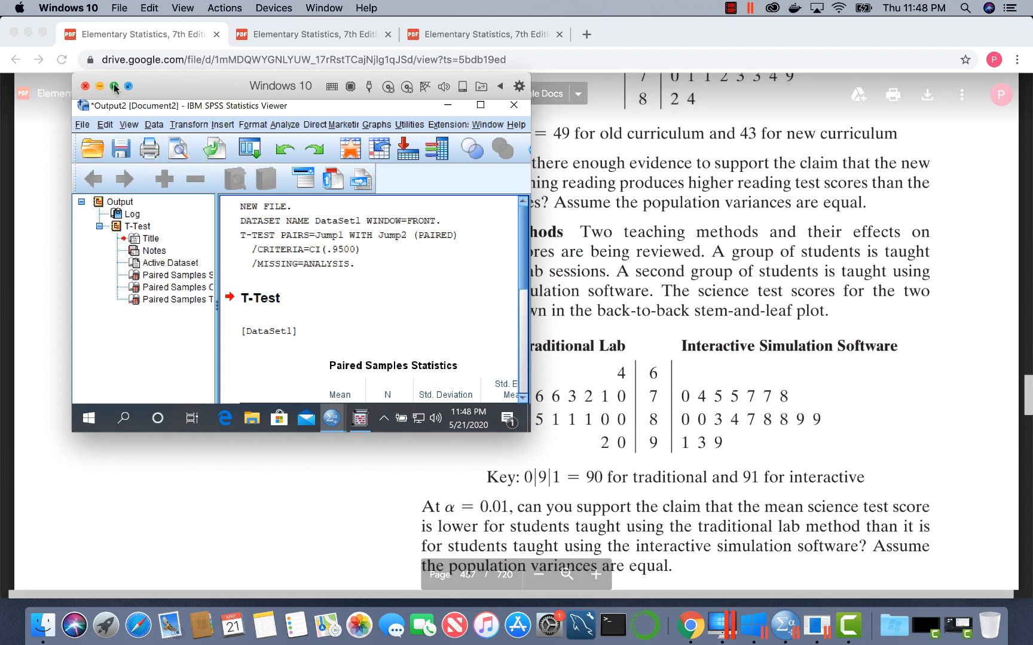
left_click(114, 87)
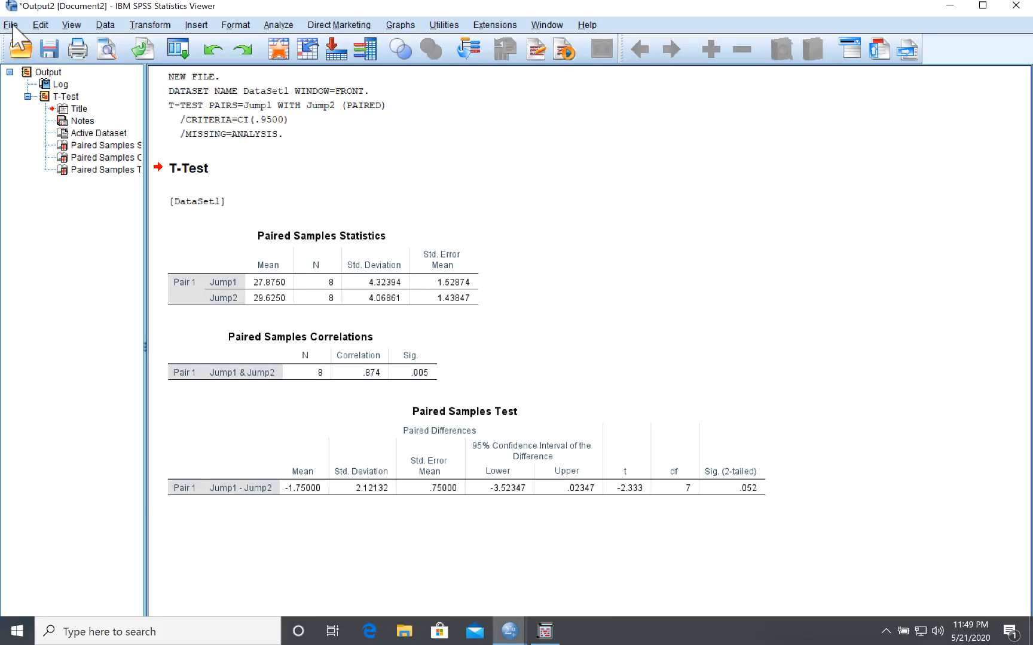
left_click(11, 26)
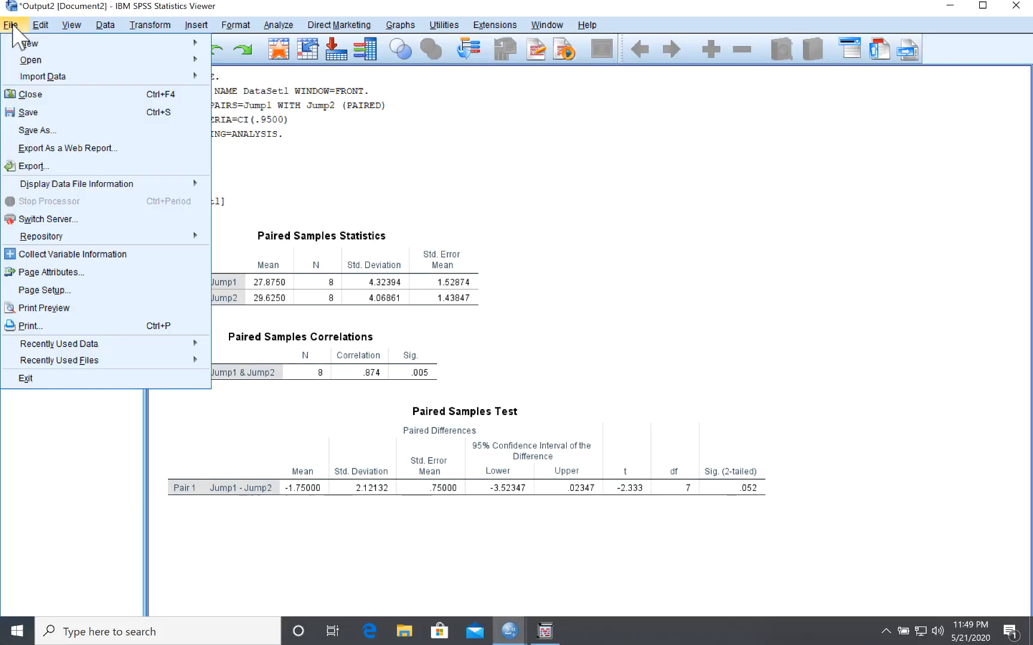
mouse_move(29, 46)
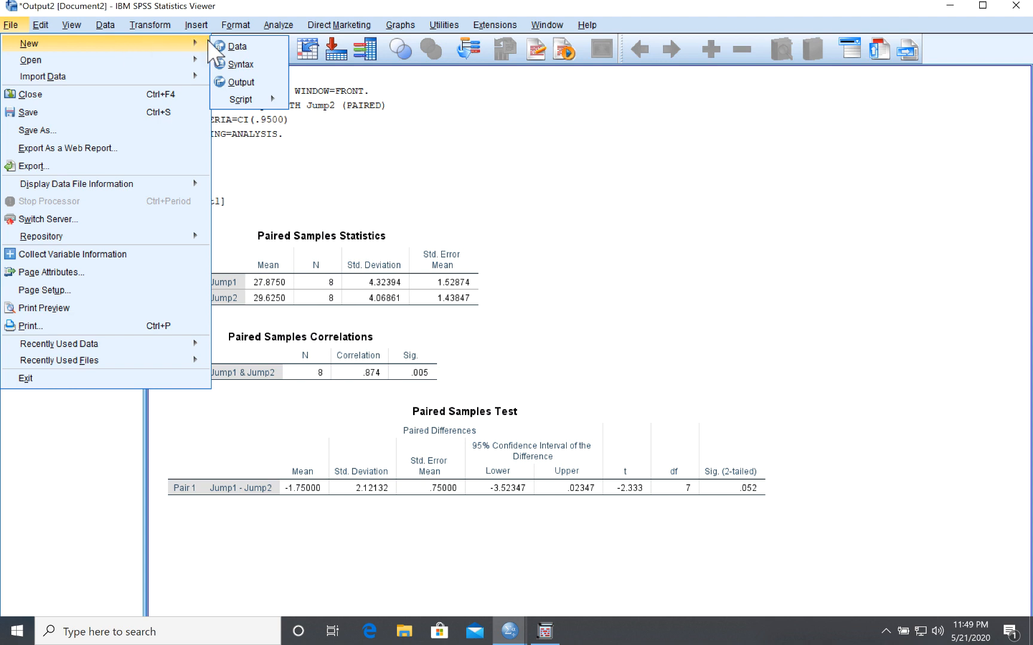
left_click(233, 46)
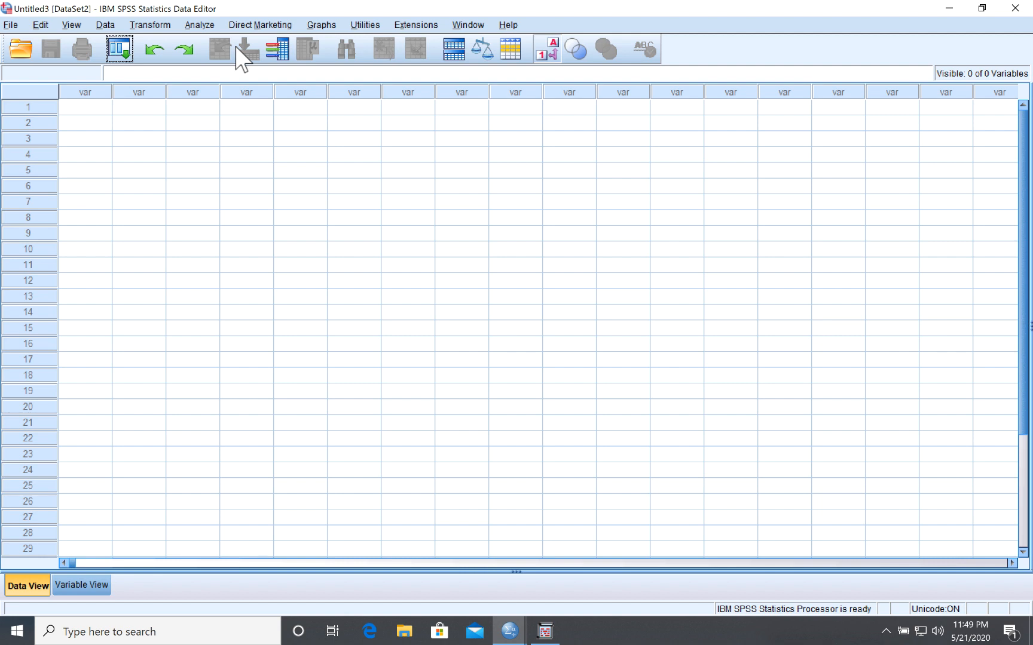
Step: Enter the traditional lab scores 64, 70, 71, 72 and 73 in rows 1 to 5 of the first column
left_click(95, 108)
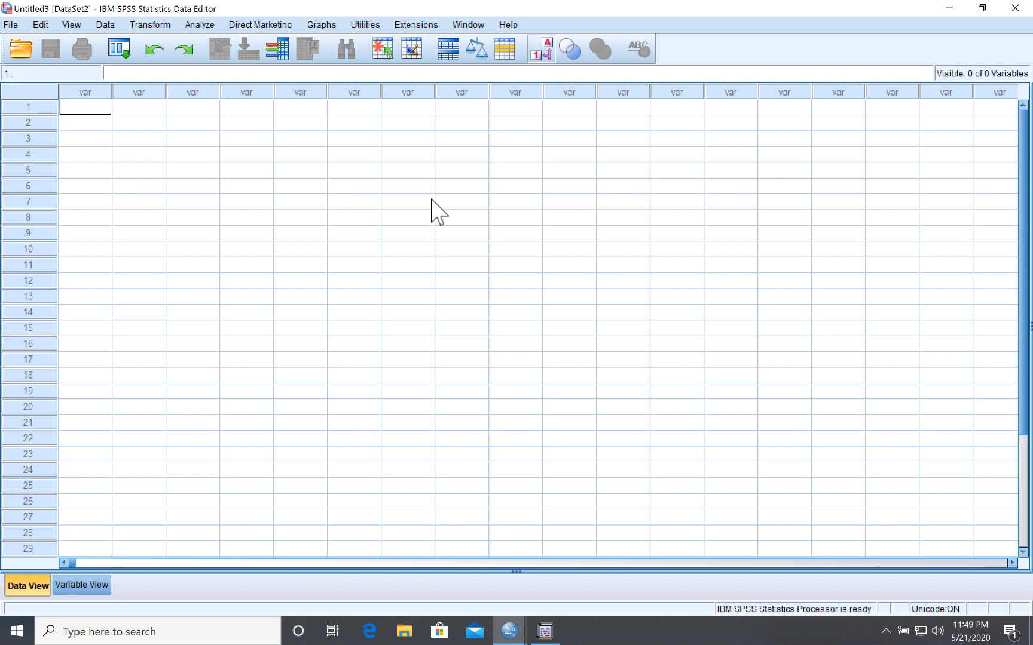
type("64")
key("Return")
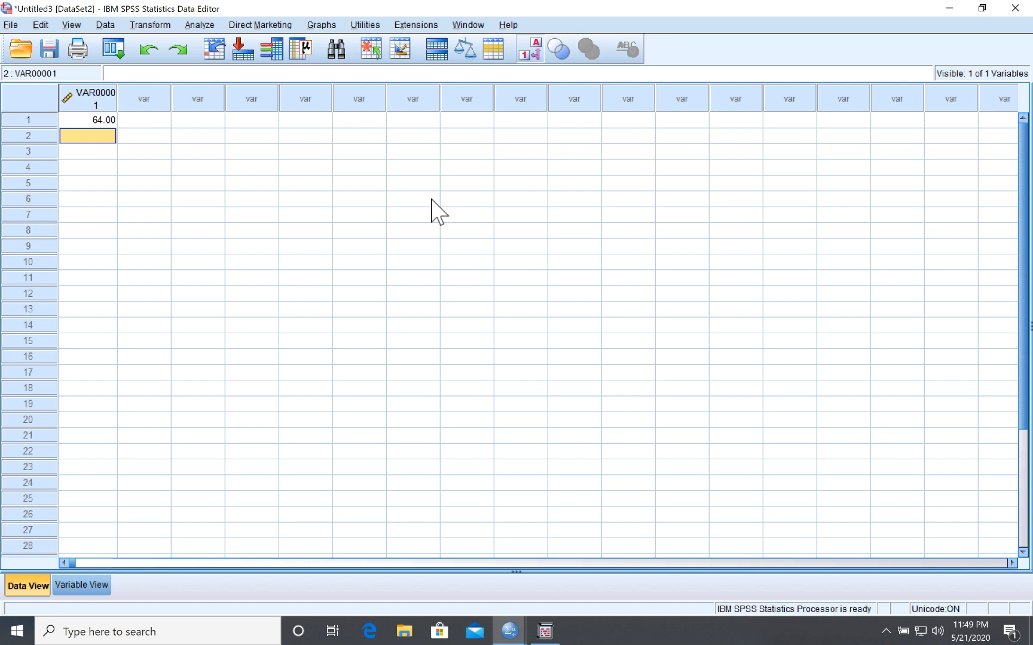
type("70")
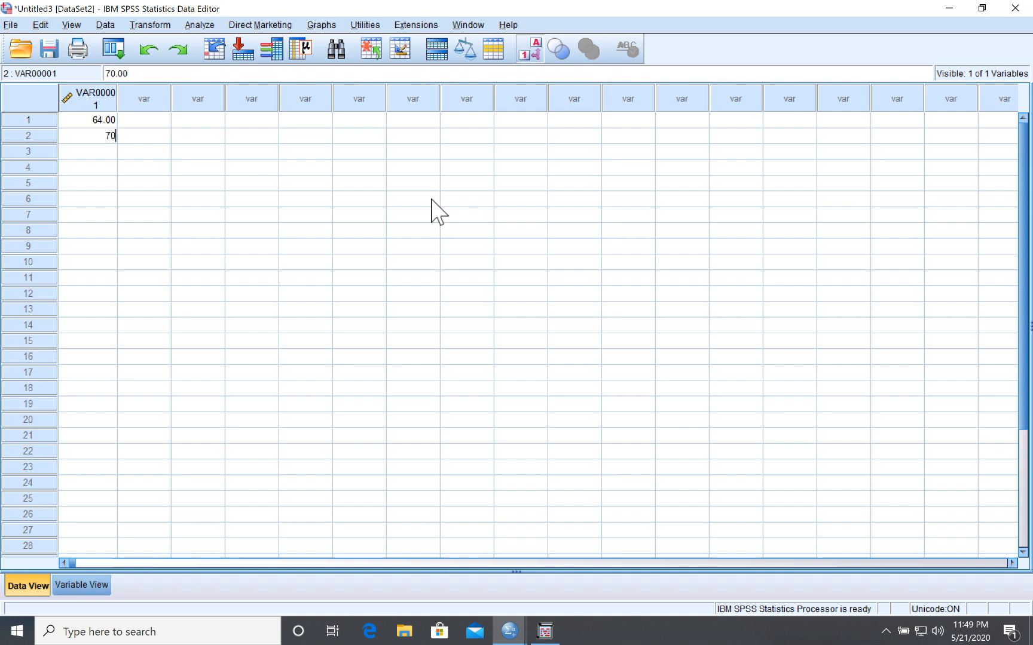
key("Return")
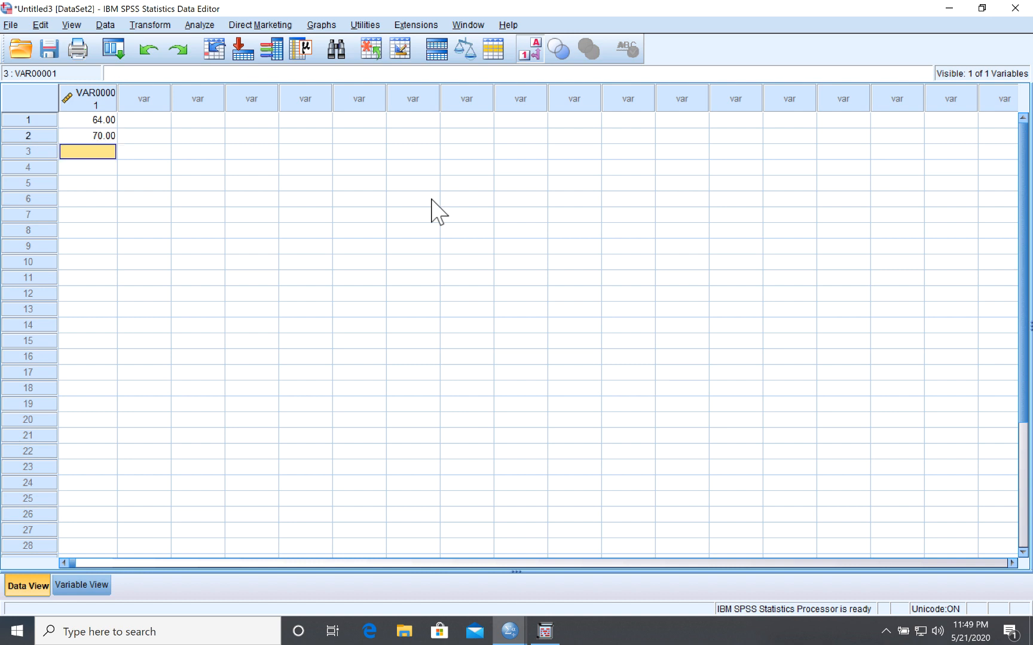
type("71")
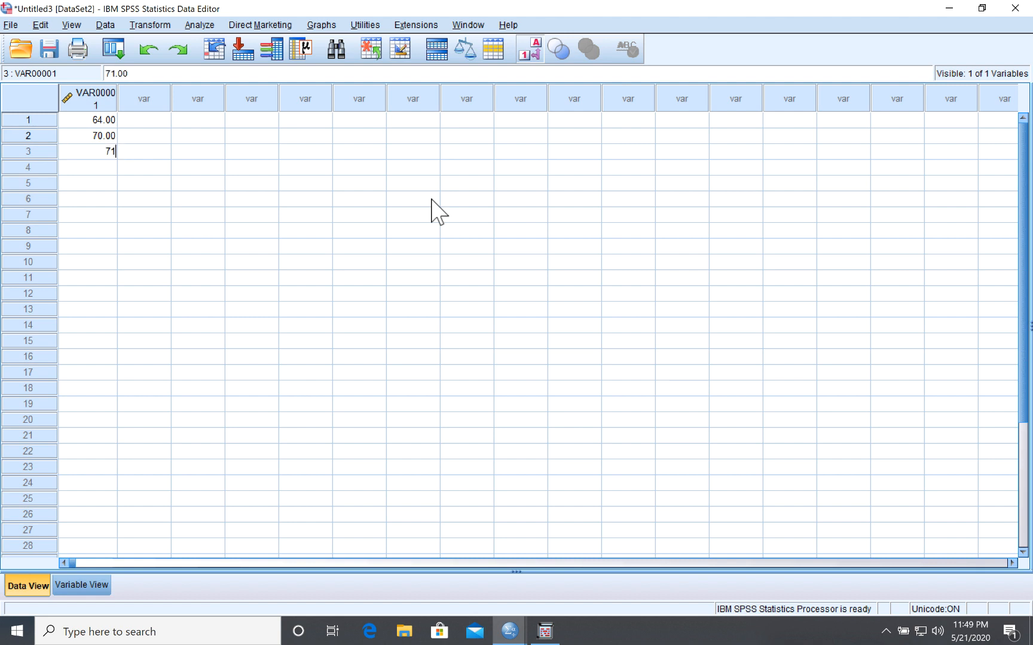
key("Return")
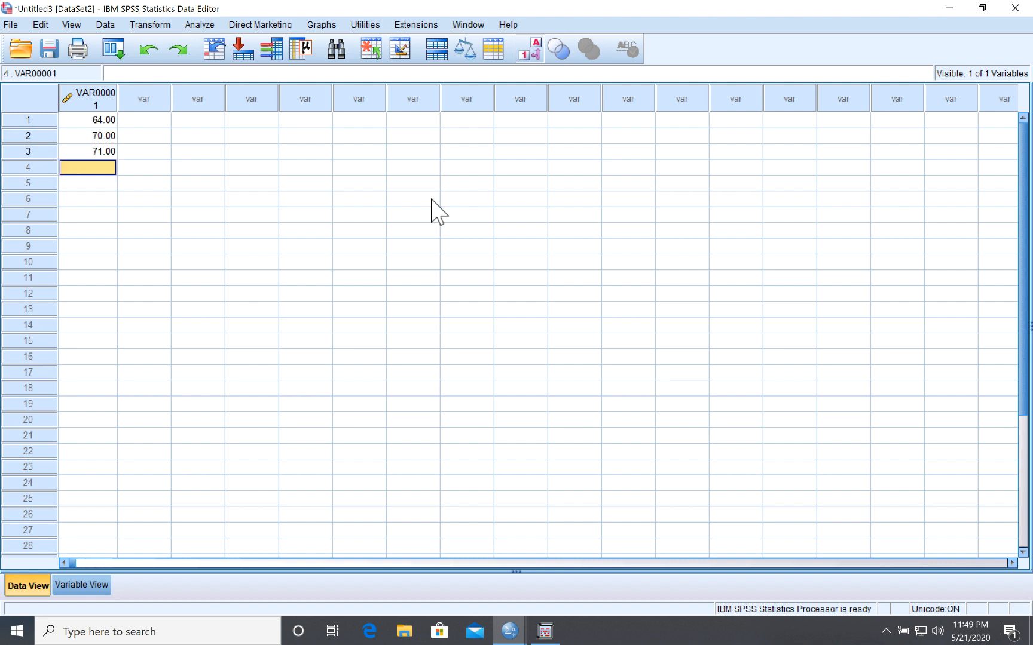
type("72")
key("Return")
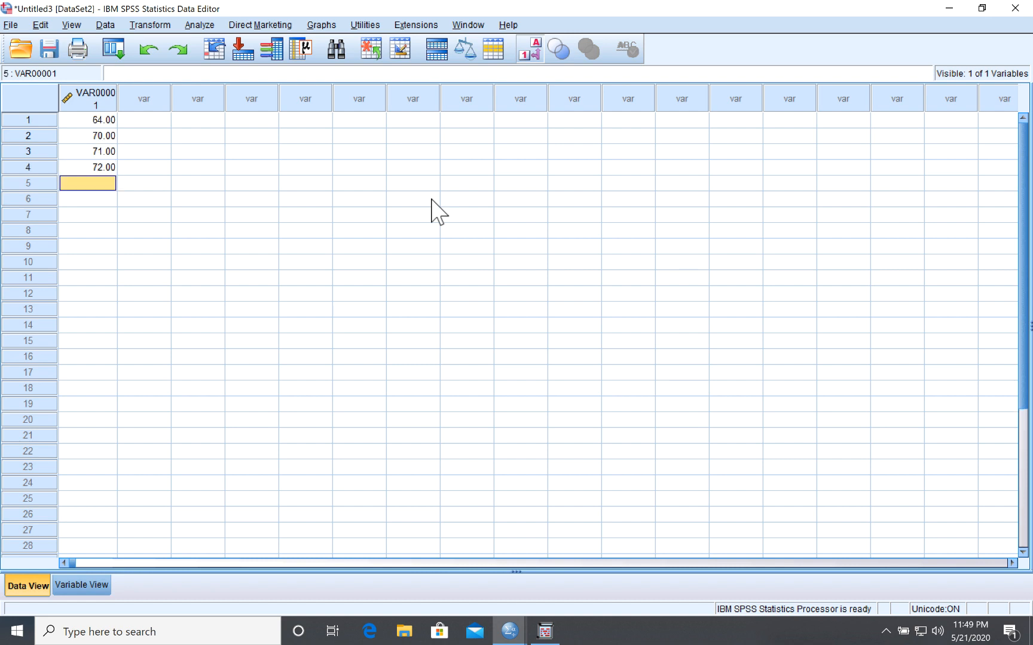
type("73")
key("Return")
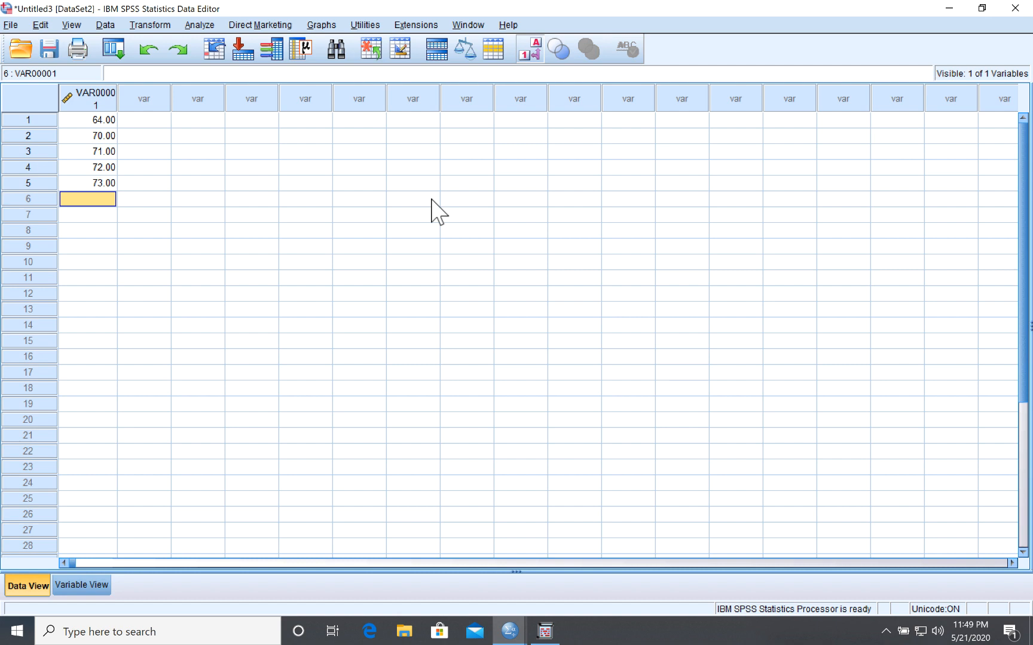
Step: Enter the scores 76, 76, 77, 78 and 78 in rows 6 to 10 of the first column
type("76")
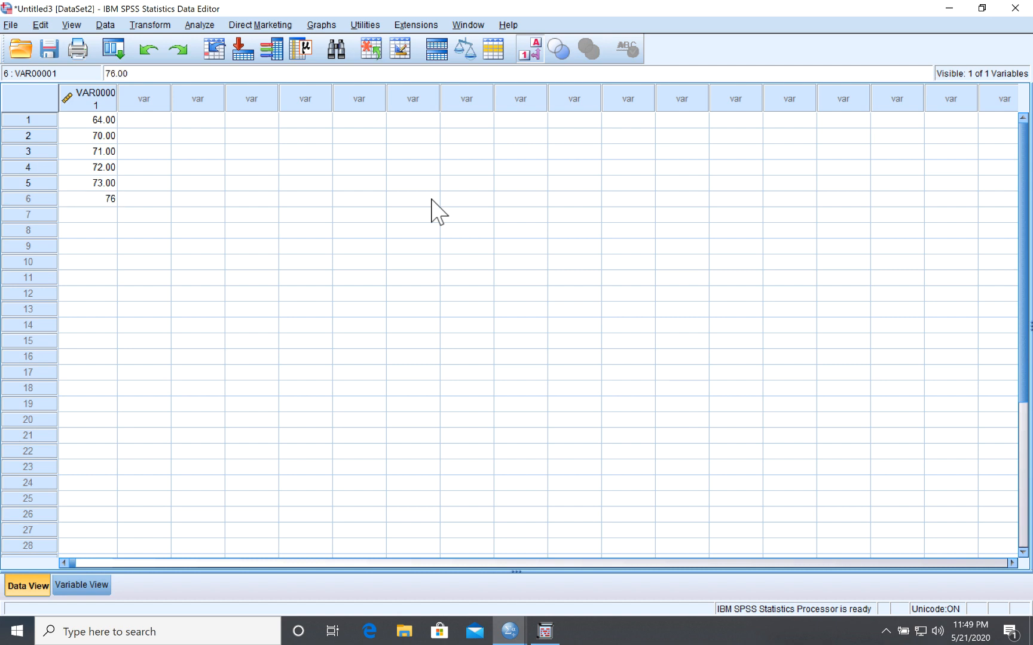
key("Return")
type("76")
key("Return")
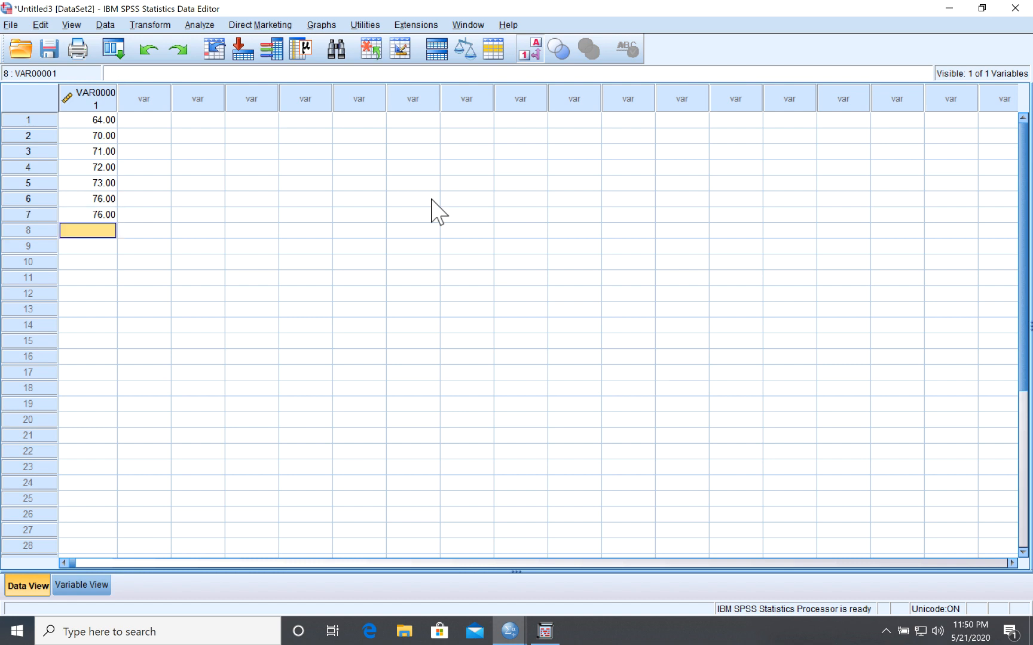
type("77")
key("Return")
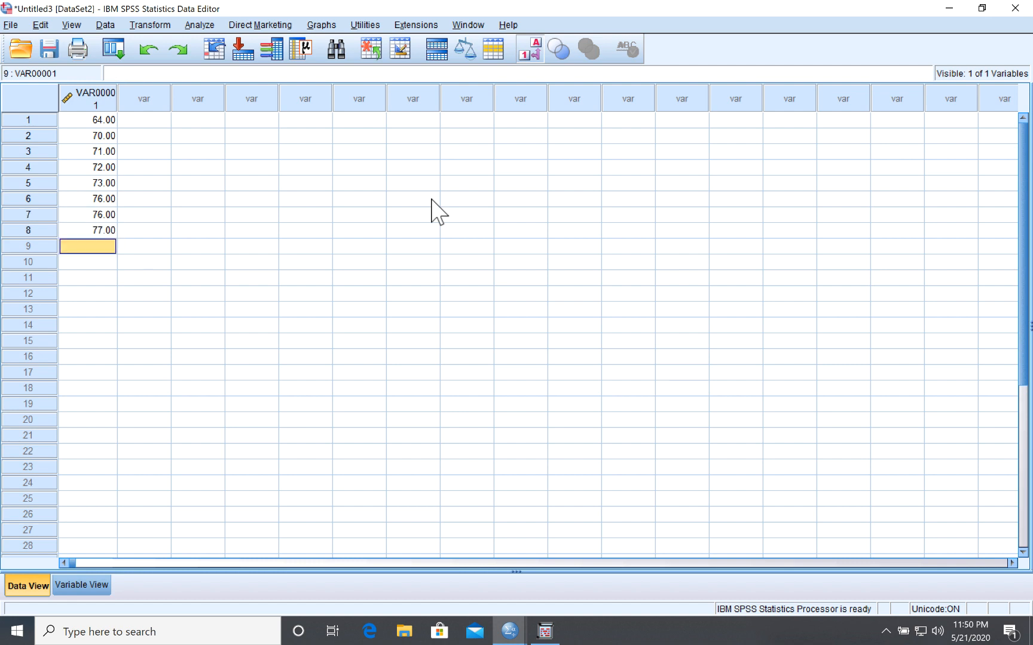
type("78")
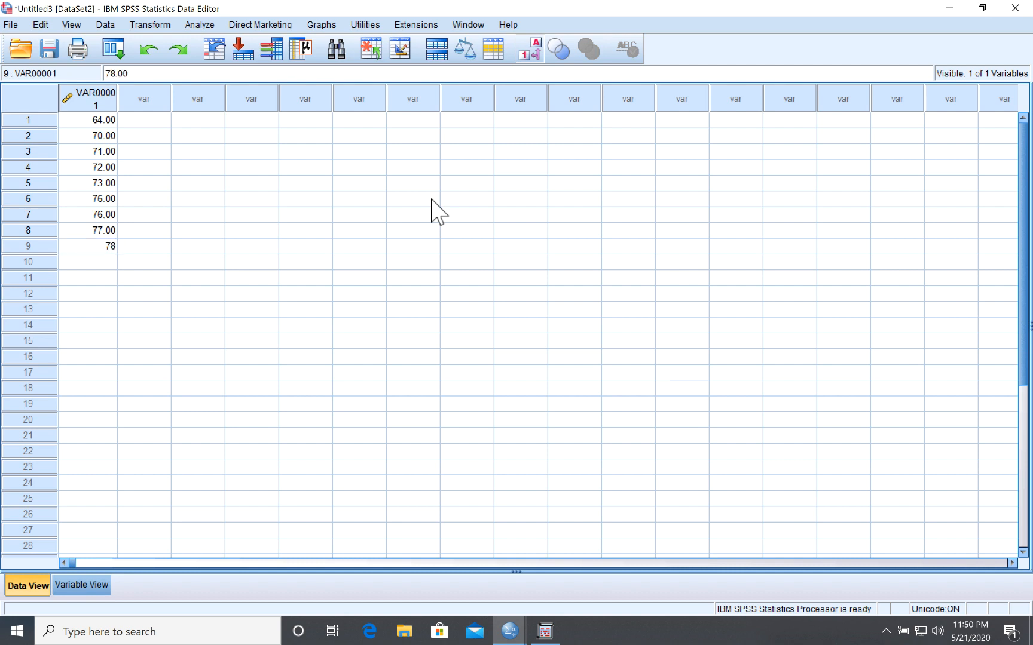
key("Return")
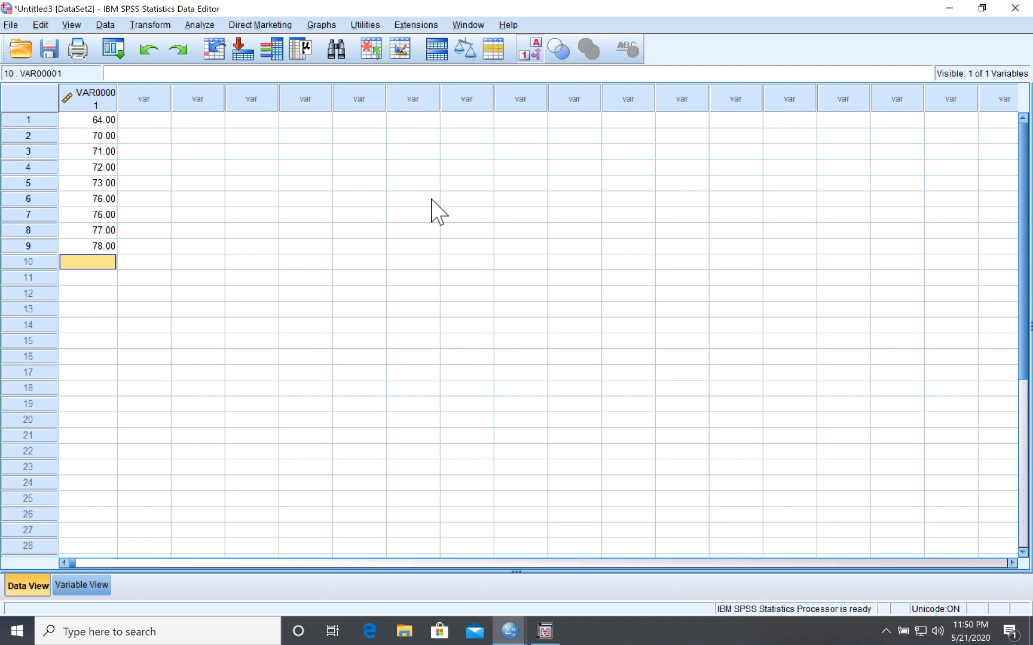
type("78")
key("Return")
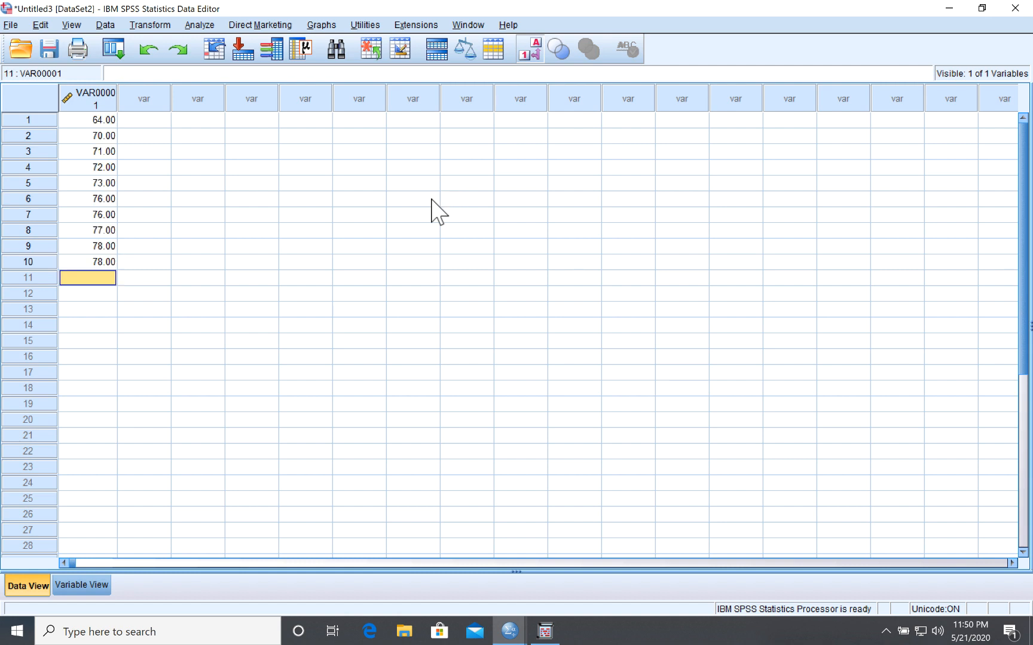
Step: Enter the scores 79, 79, 80 and 80 in rows 11 to 14 of the first column
type("79")
key("Return")
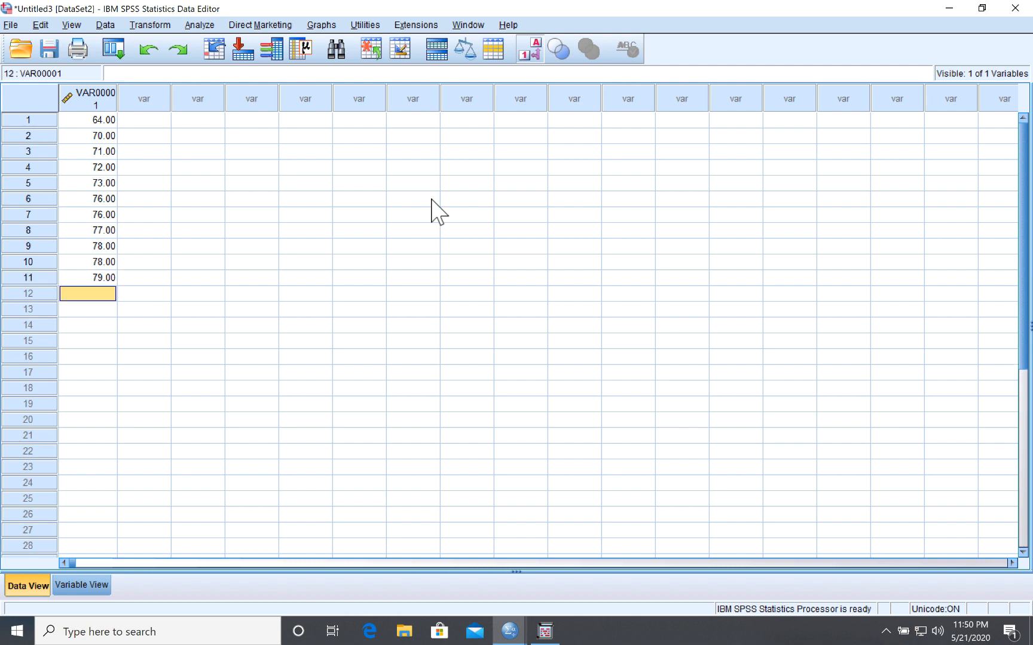
type("79")
key("Return")
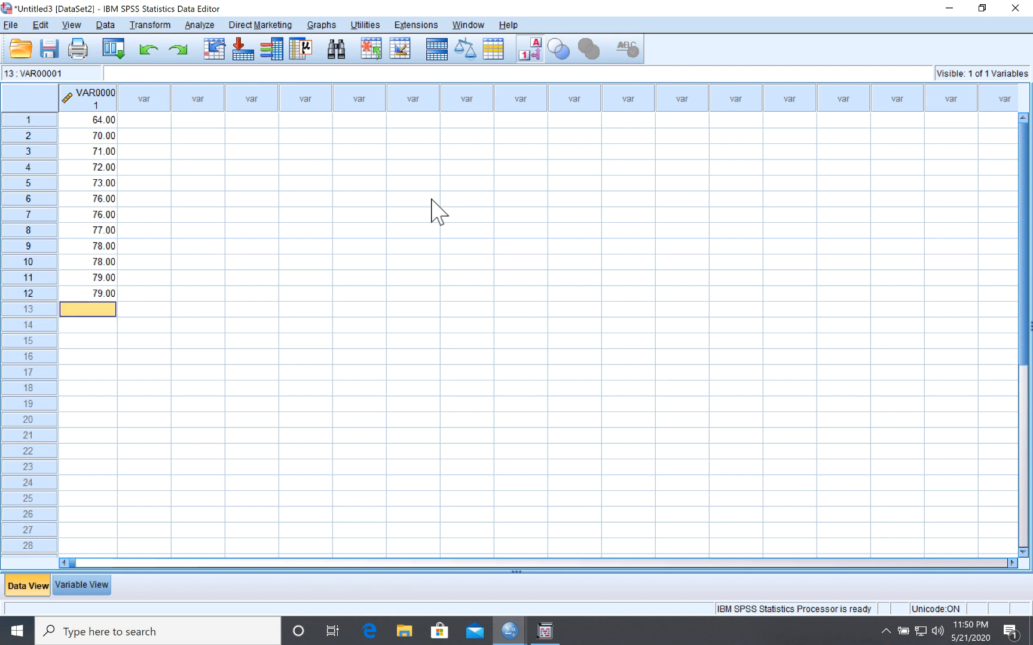
type("80")
key("Return")
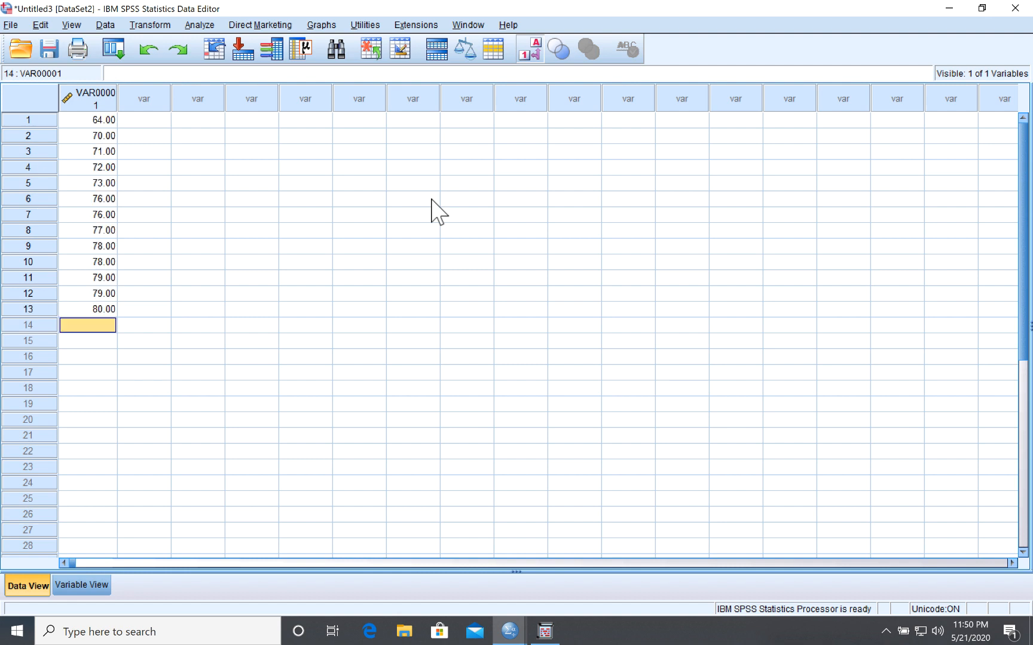
type("80")
key("Return")
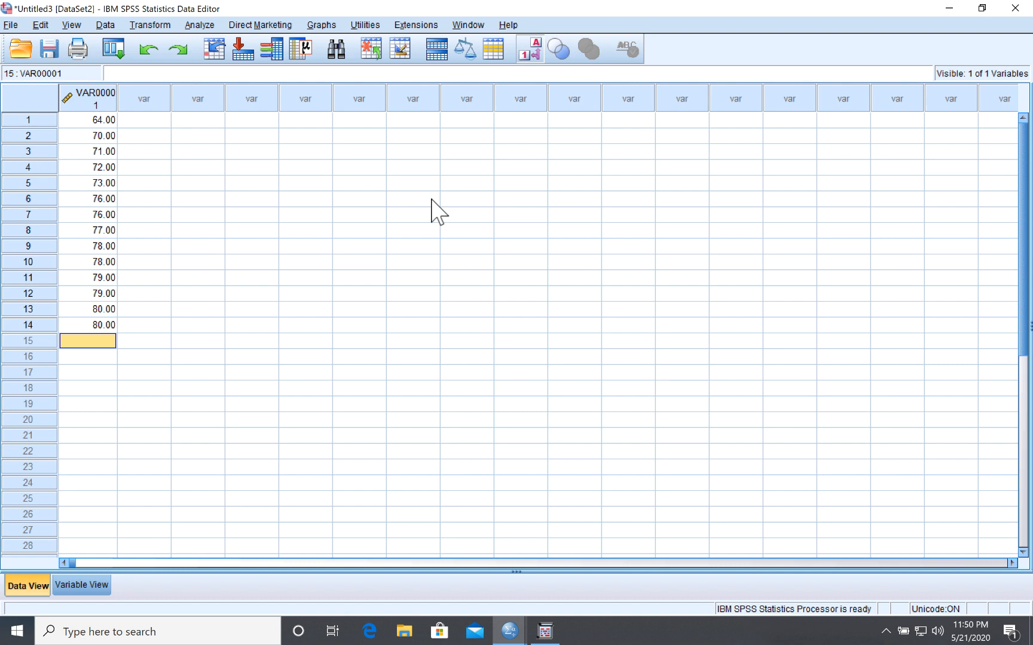
Step: Enter the score 81 in each of rows 15 to 17 of the first column
type("81")
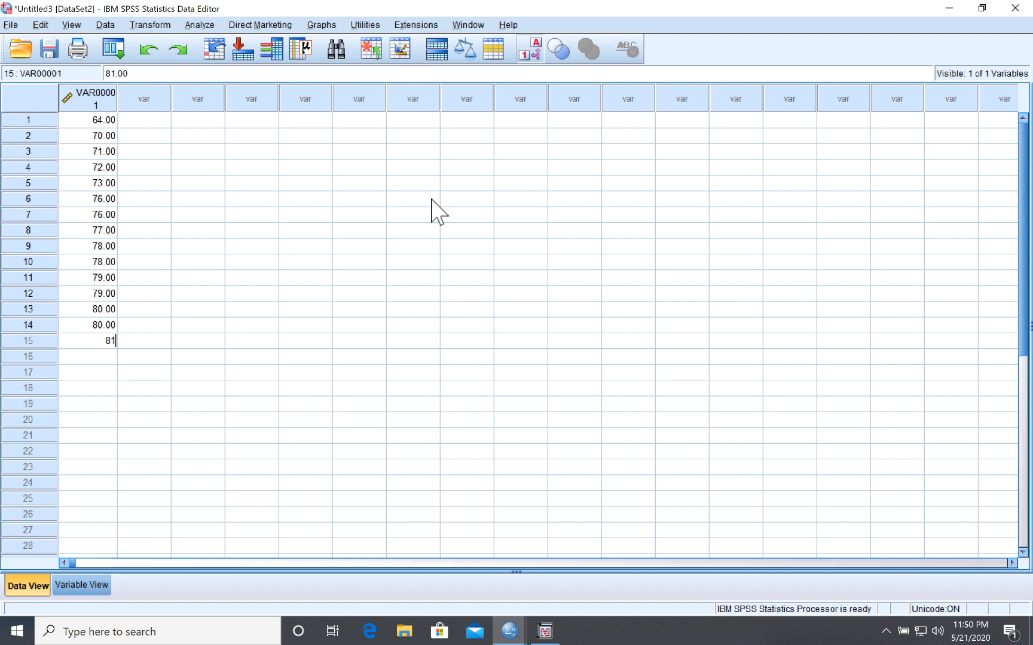
key("Return")
type("81")
key("Return")
type("81")
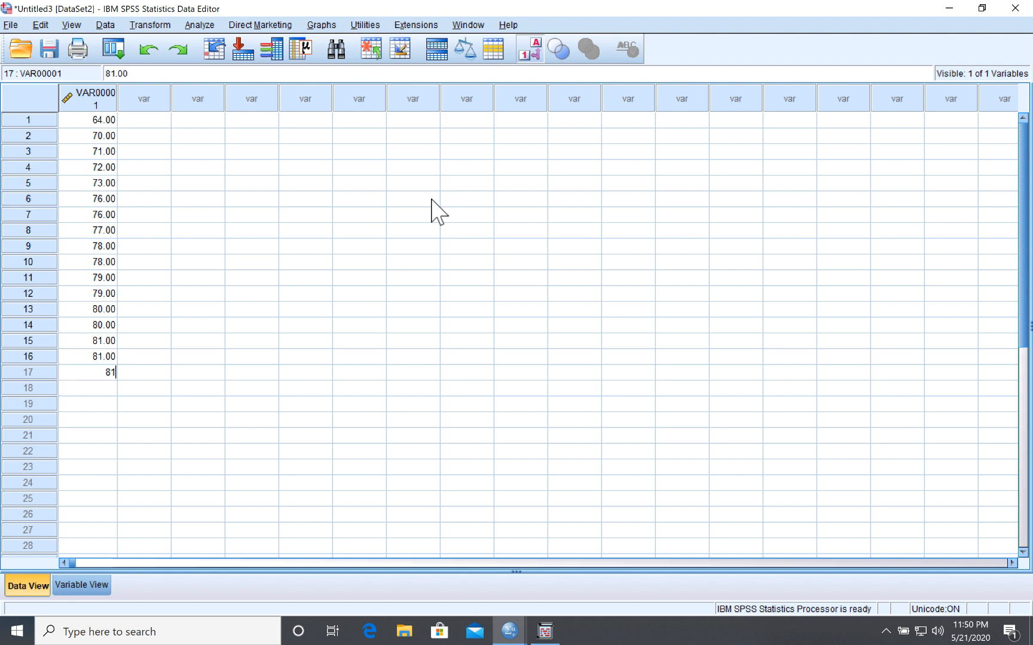
key("Return")
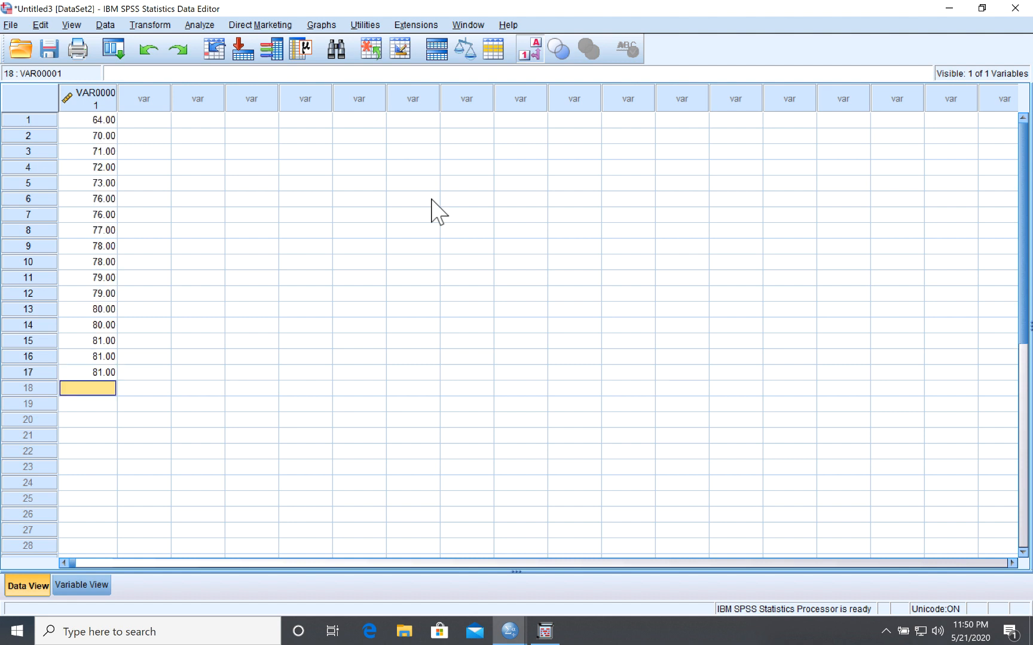
Step: Enter the scores 88, 89, 90 and 92 in rows 18 to 21 of the first column
type("88")
key("Return")
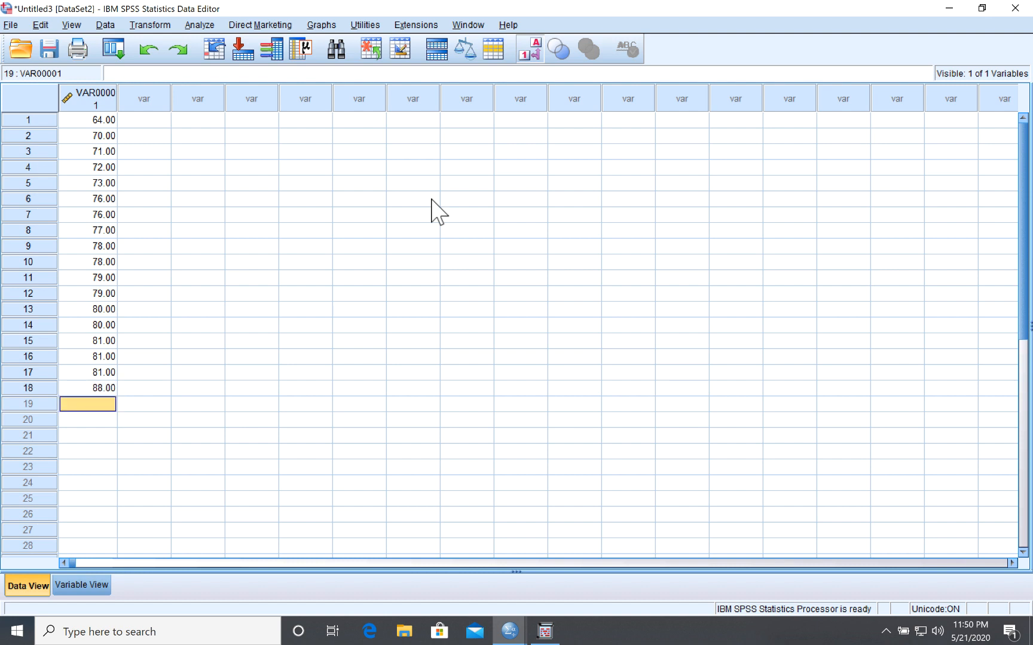
type("89")
key("Return")
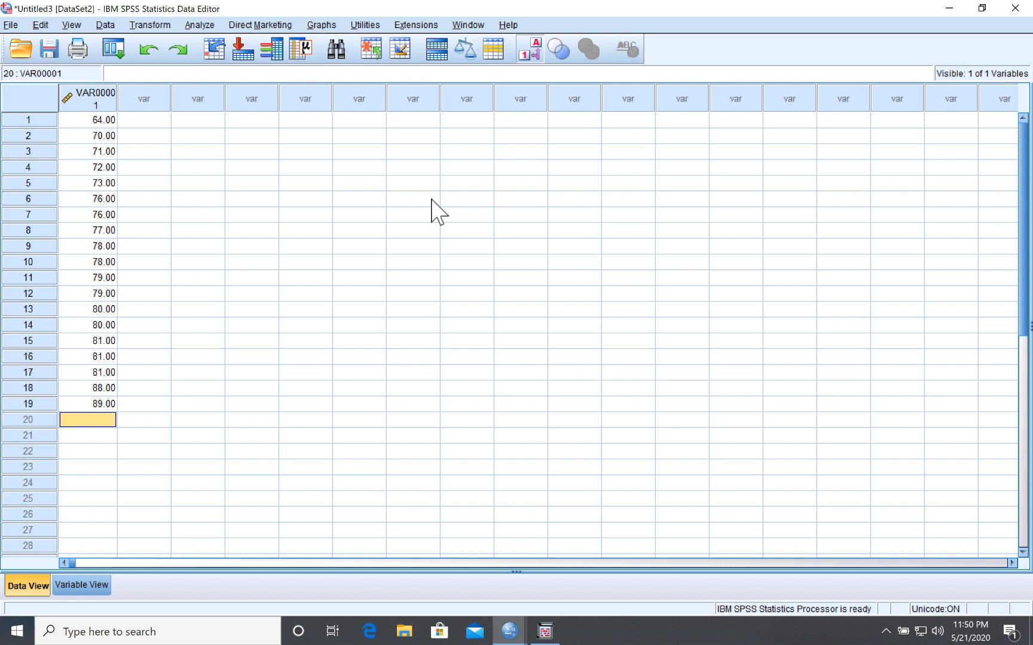
type("90")
key("Return")
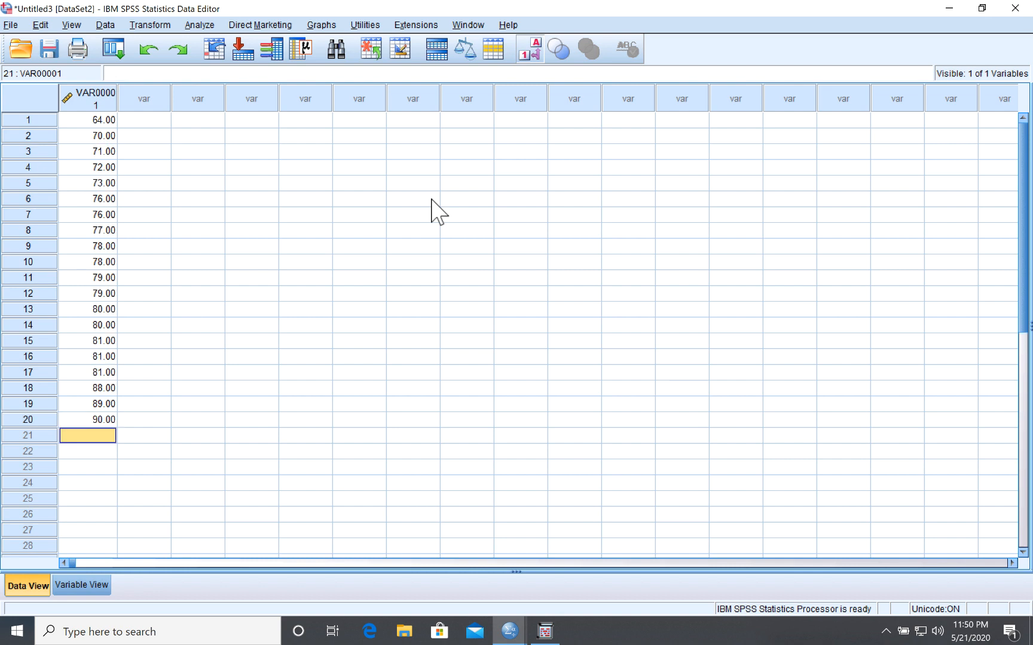
type("9")
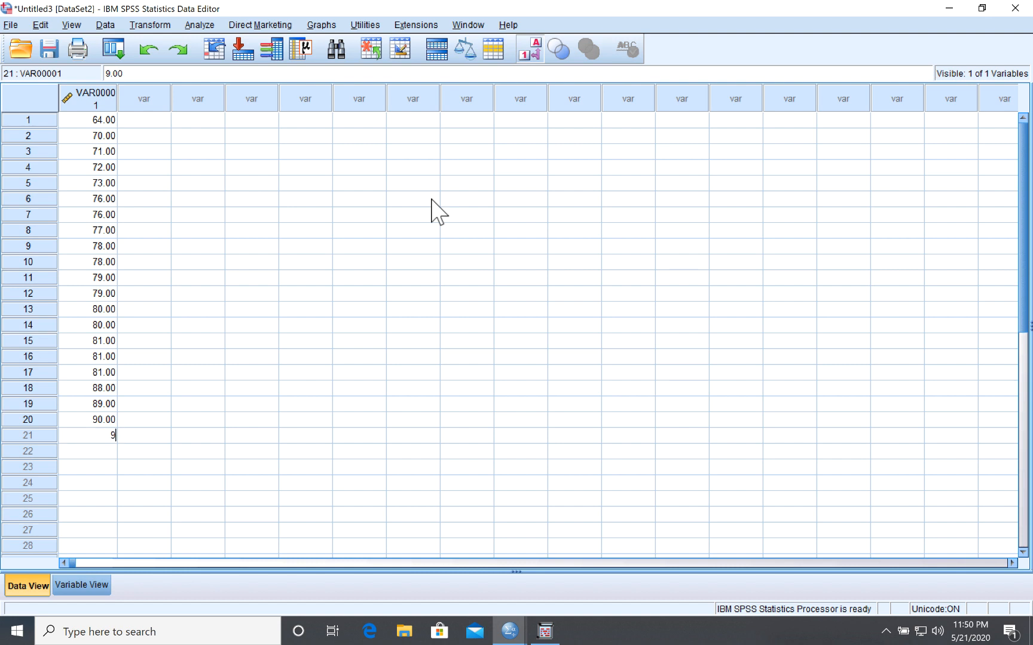
type("2")
key("Return")
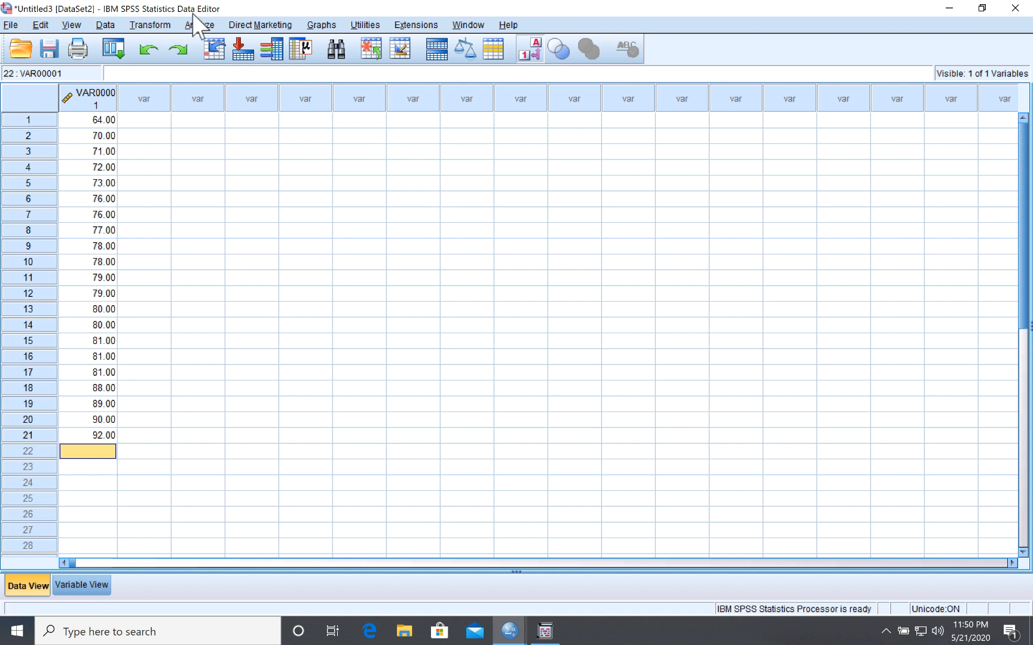
Step: Enter the group code 1 in rows 1 to 21 of the second column
left_click(155, 120)
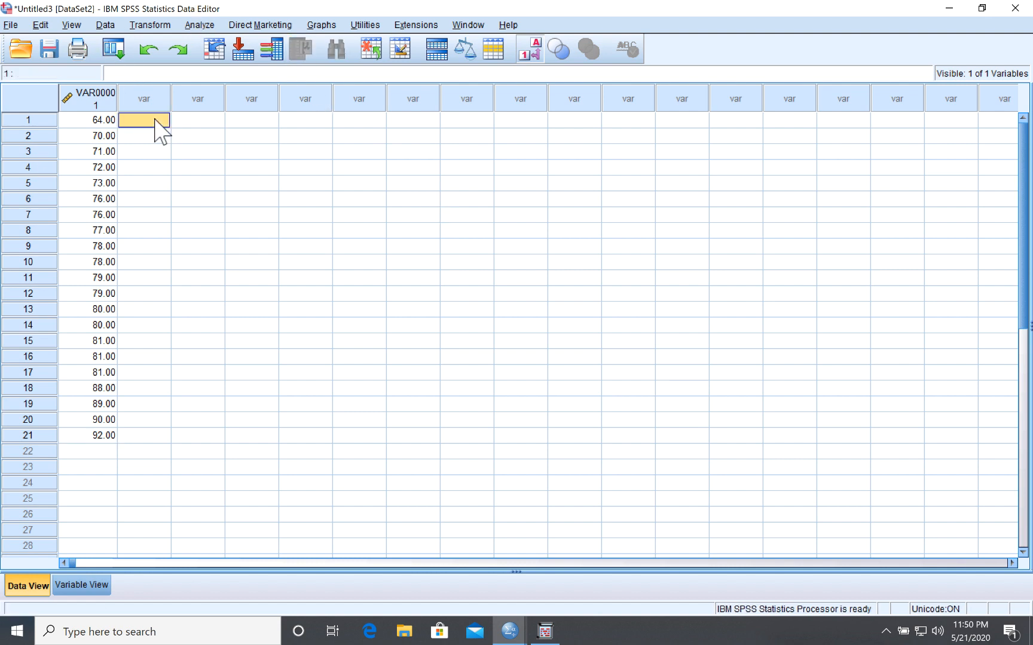
type("1")
key("Return")
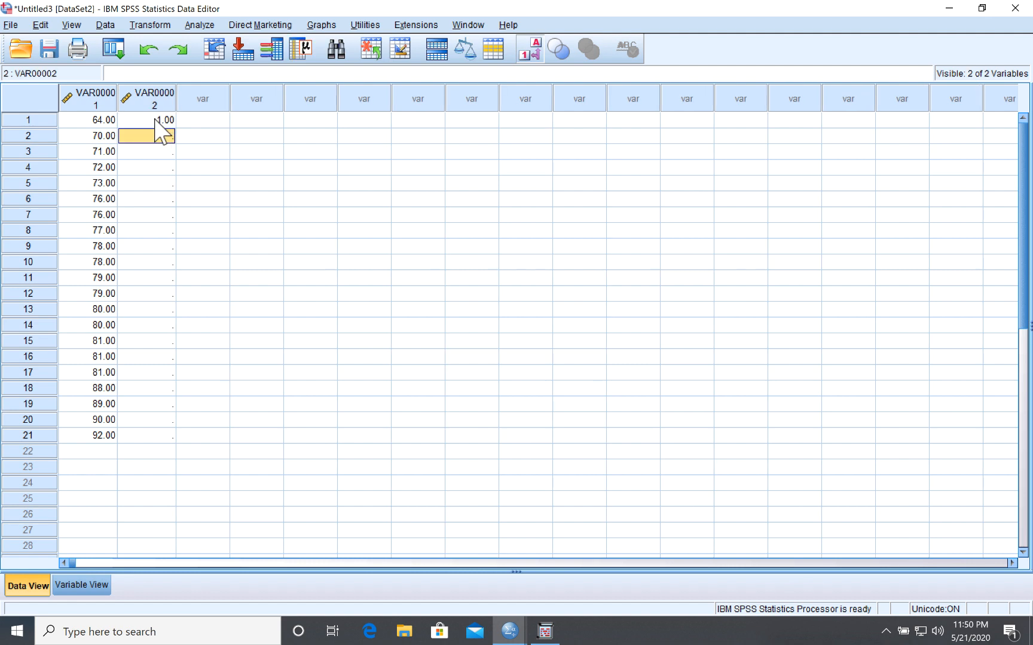
type("1")
key("Return")
type("1")
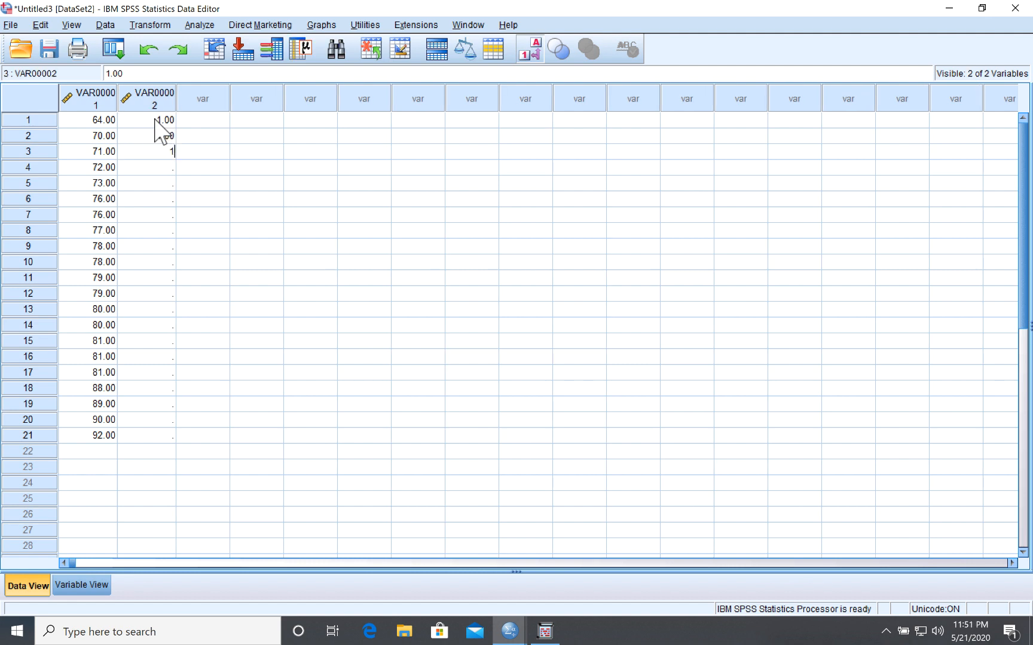
key("Return")
type("1")
key("Return")
type("1")
key("Return")
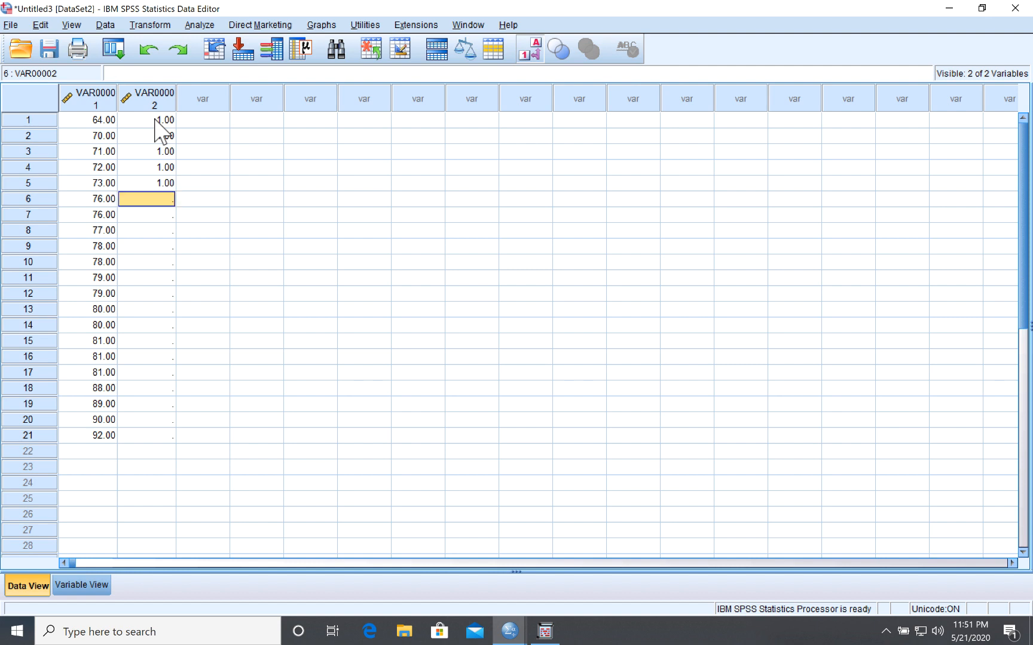
type("1")
key("Return")
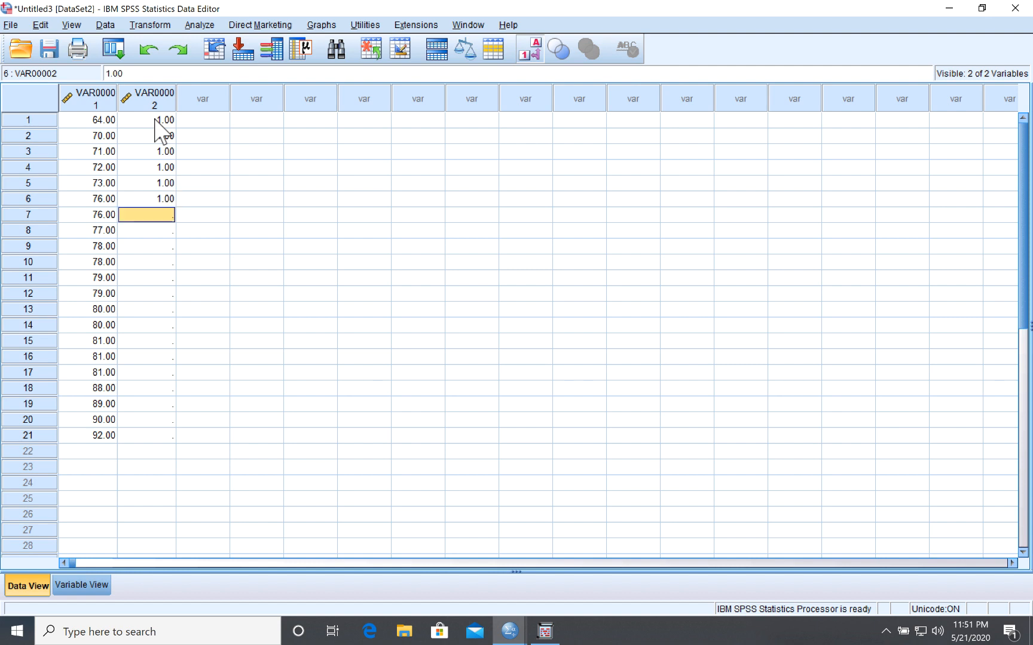
type("1")
key("Return")
type("1")
key("Return")
type("1")
key("Return")
key("1")
key("Return")
type("1")
key("Return")
type("1")
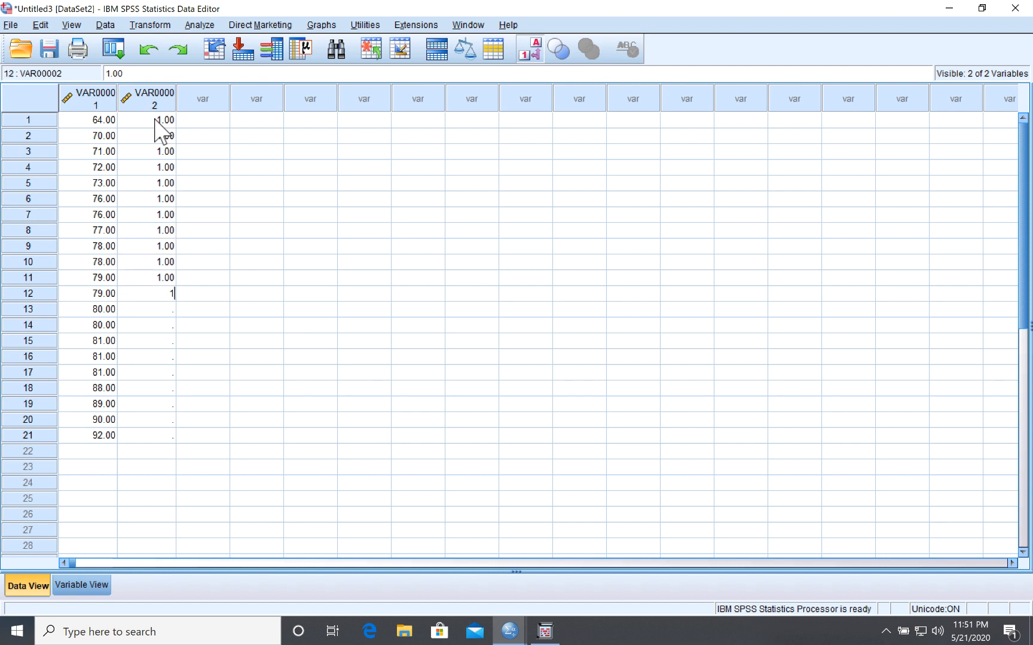
key("Return")
type("1")
key("Return")
type("1")
key("Return")
key("1")
key("Return")
key("1")
key("Return")
type("1")
key("Return")
type("1")
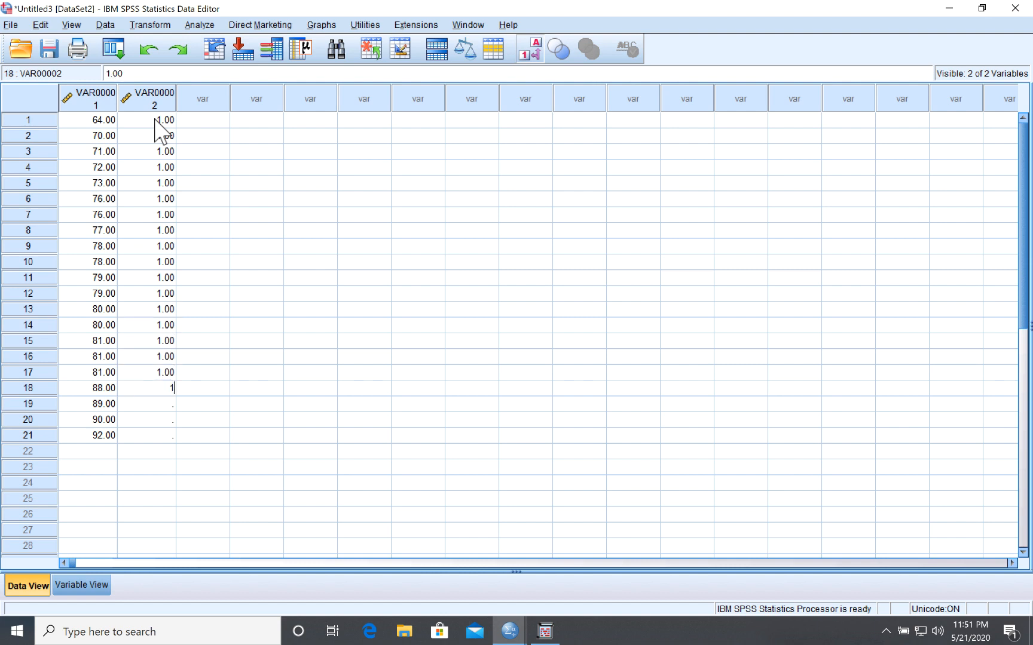
key("Return")
type("1")
key("Return")
type("1")
key("Return")
key("1")
key("Return")
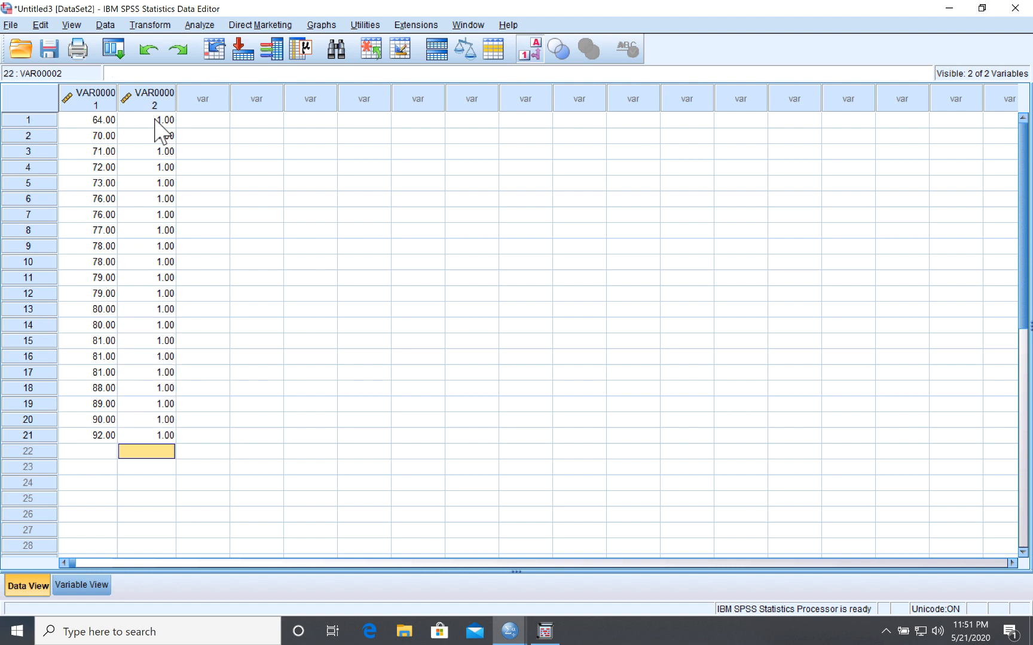
Step: Enter the second group's scores 70, 74, 75 and 75 in rows 22 to 25 of the first column
key("Left")
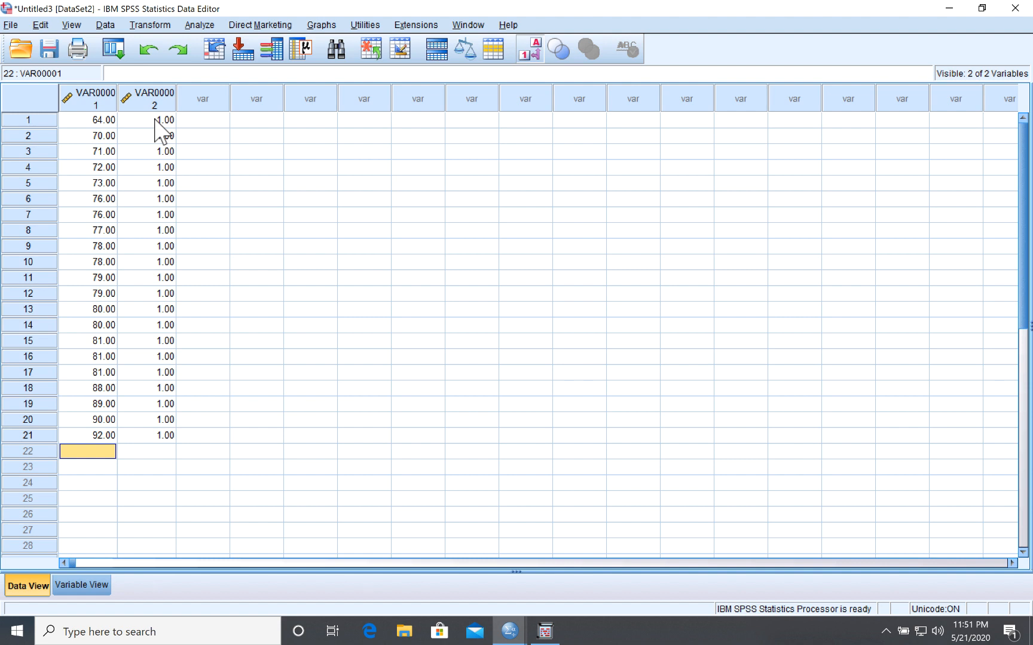
type("70")
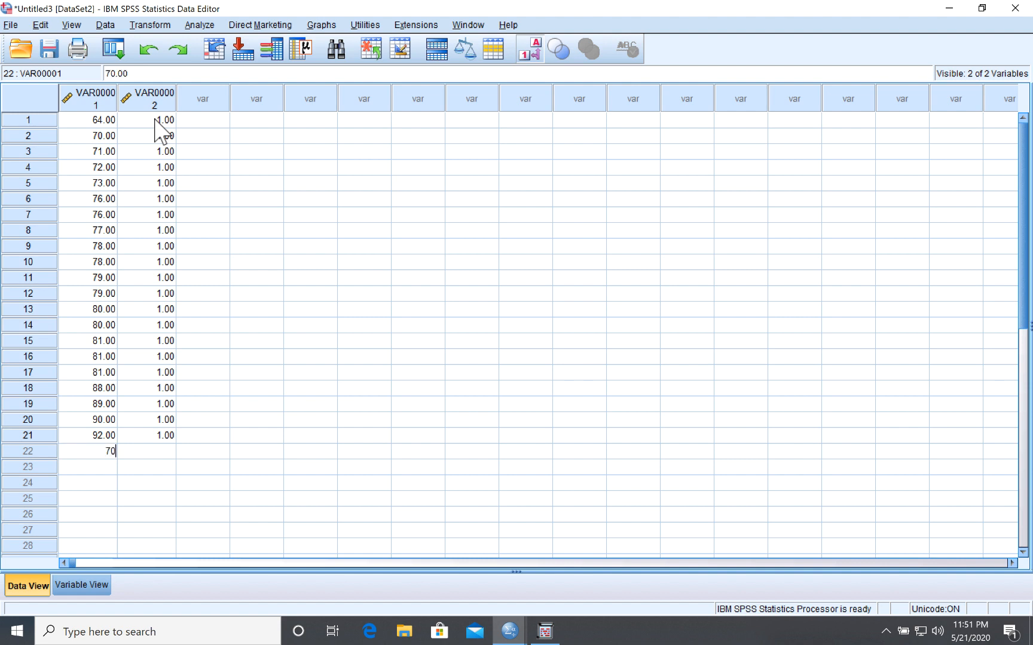
key("Return")
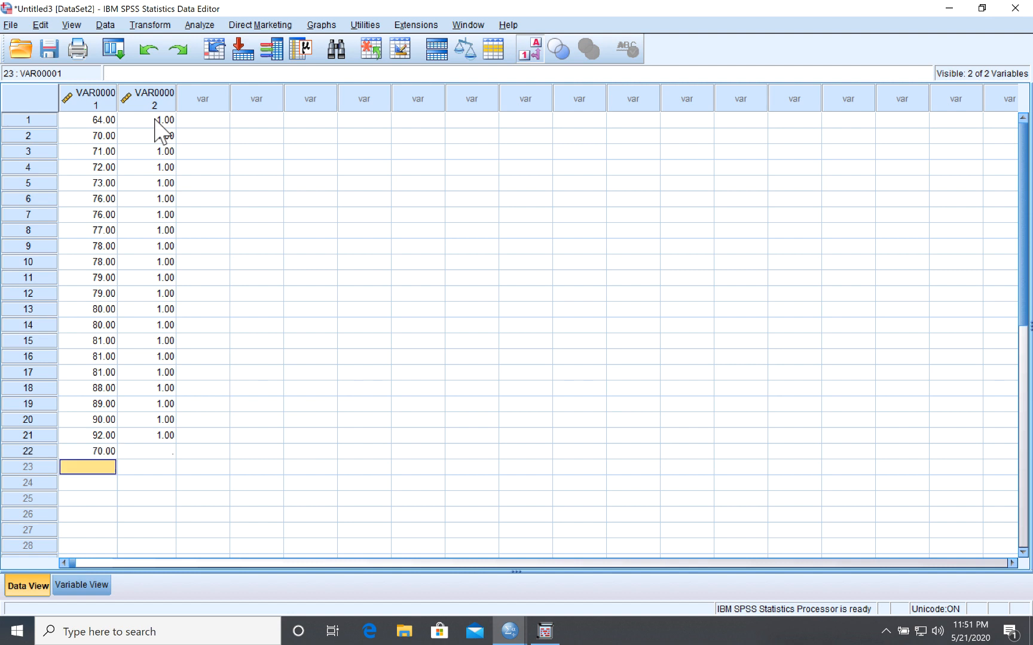
type("74")
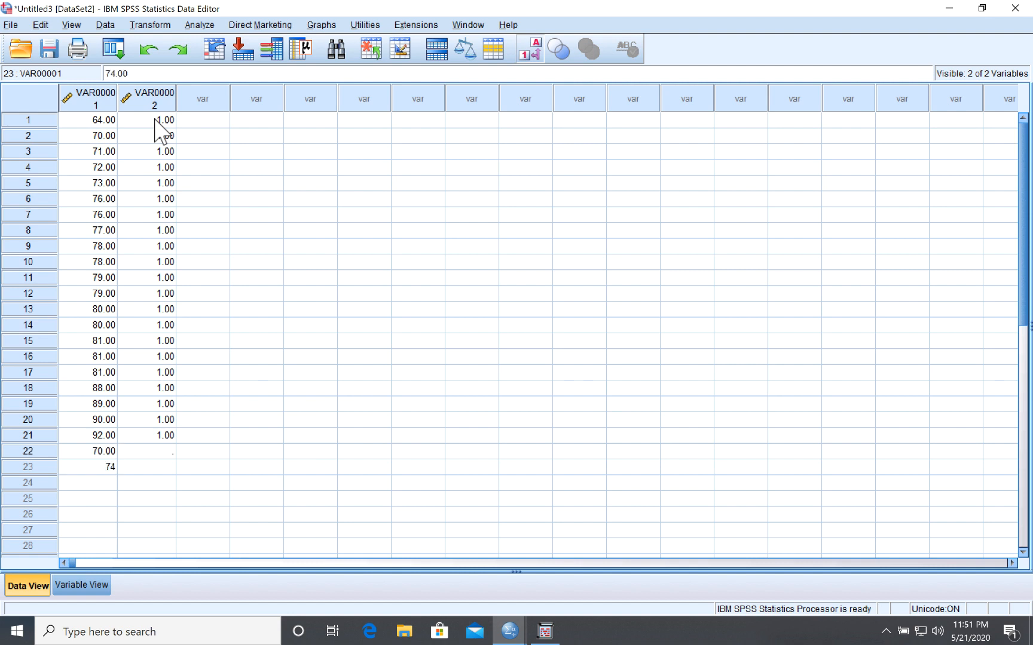
key("Return")
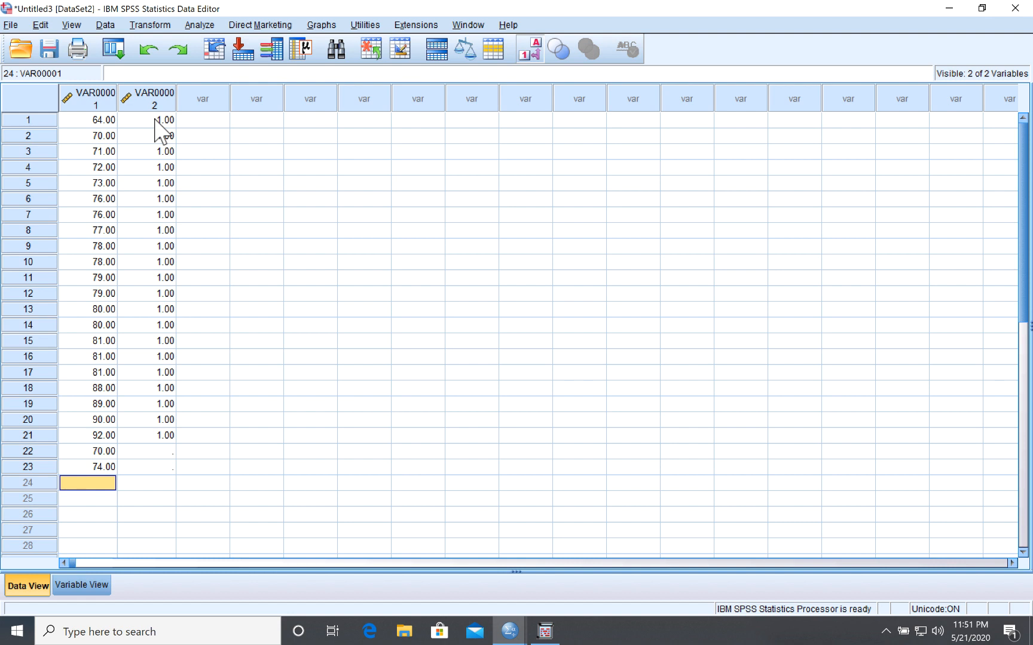
type("75")
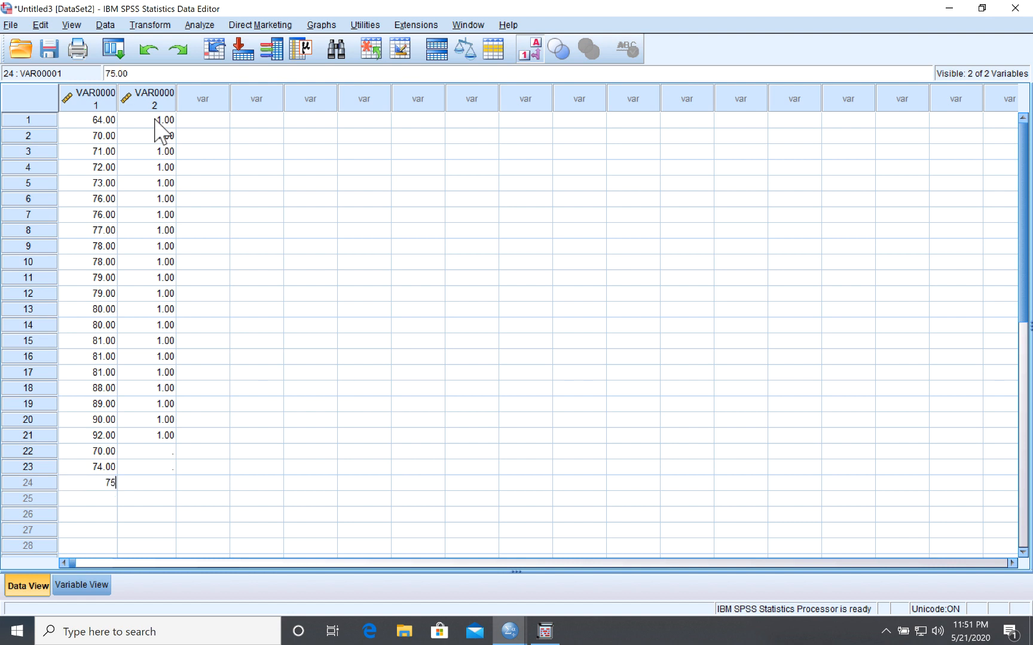
key("Return")
type("75")
key("Return")
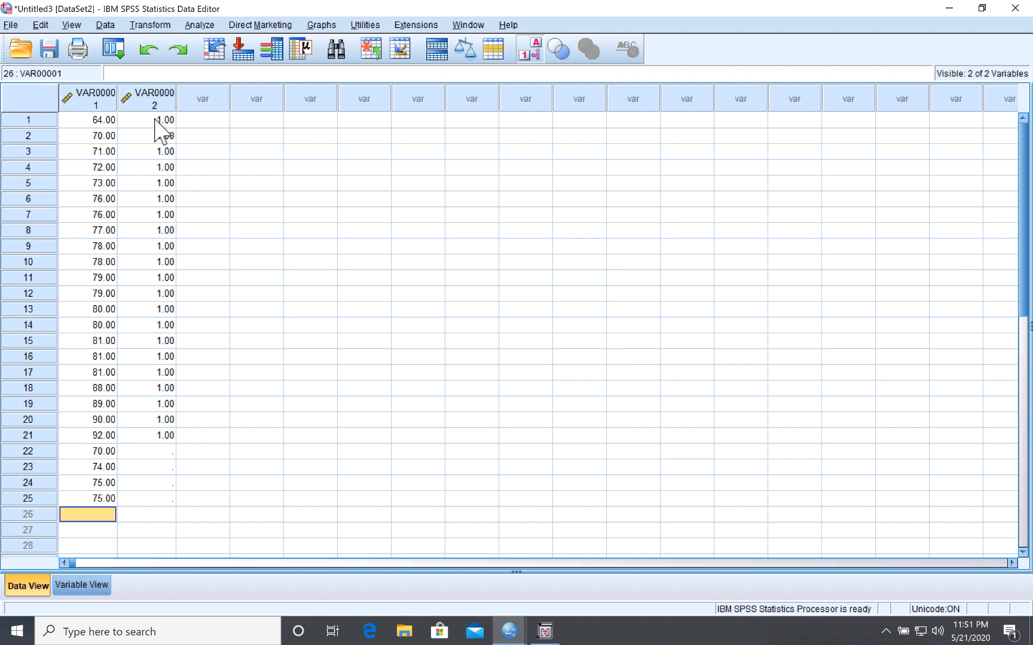
Step: Enter the scores 77, 77, 78, 80 and 80 in rows 26 to 30 of the first column
type("77")
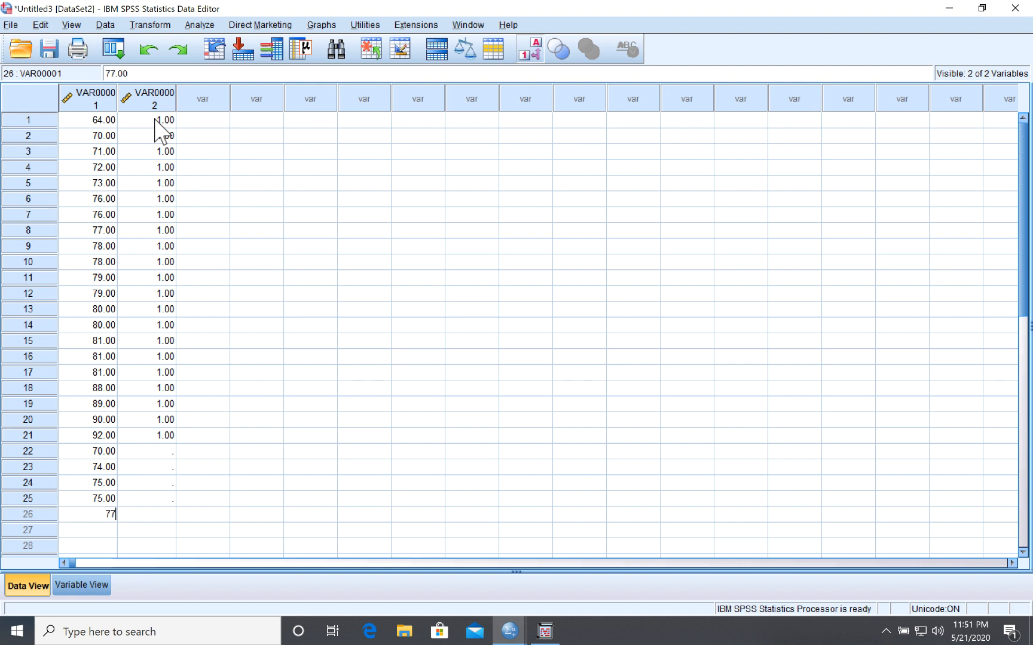
key("Return")
type("77")
key("Return")
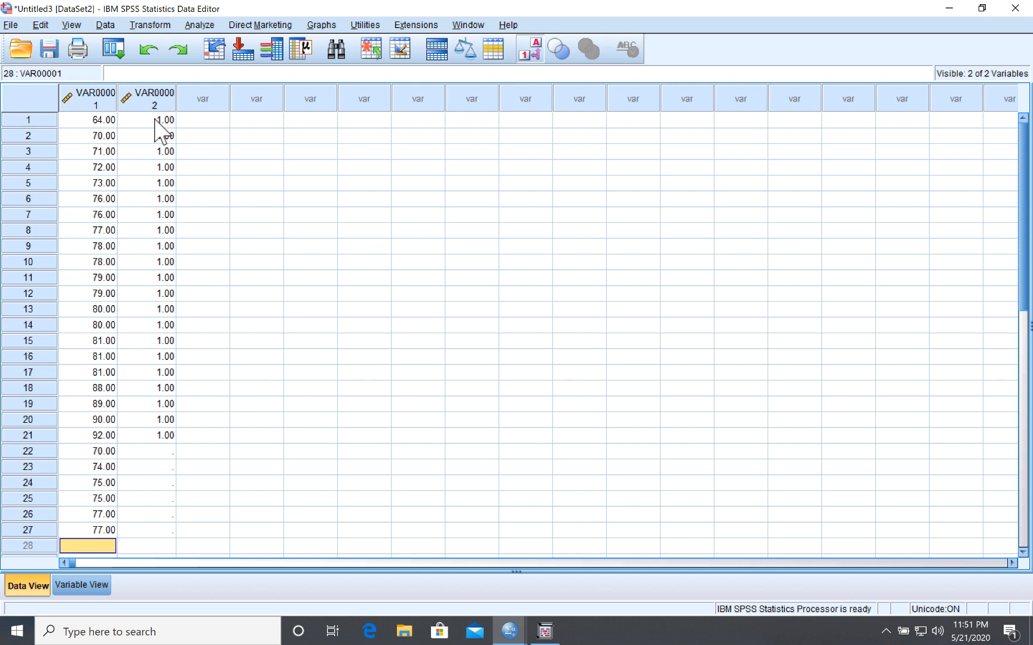
type("78")
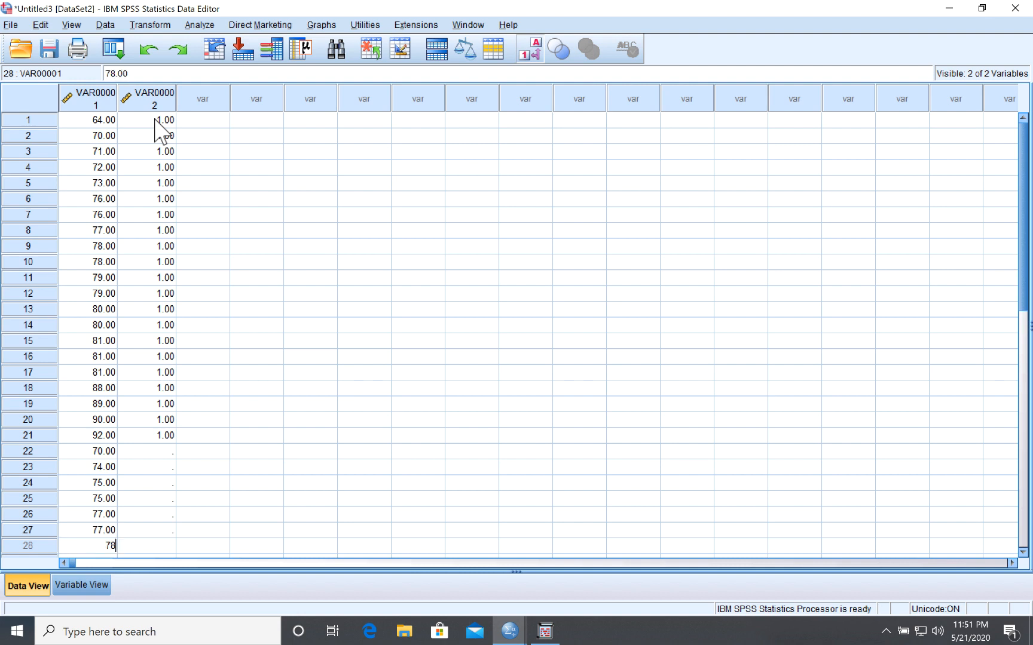
key("Return")
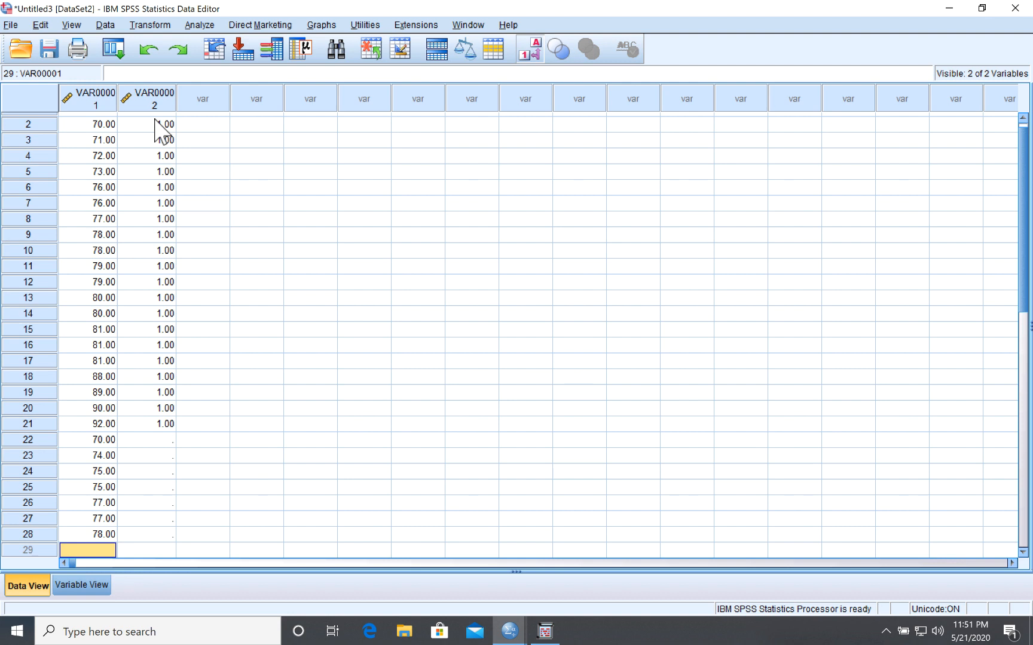
type("80")
key("Return")
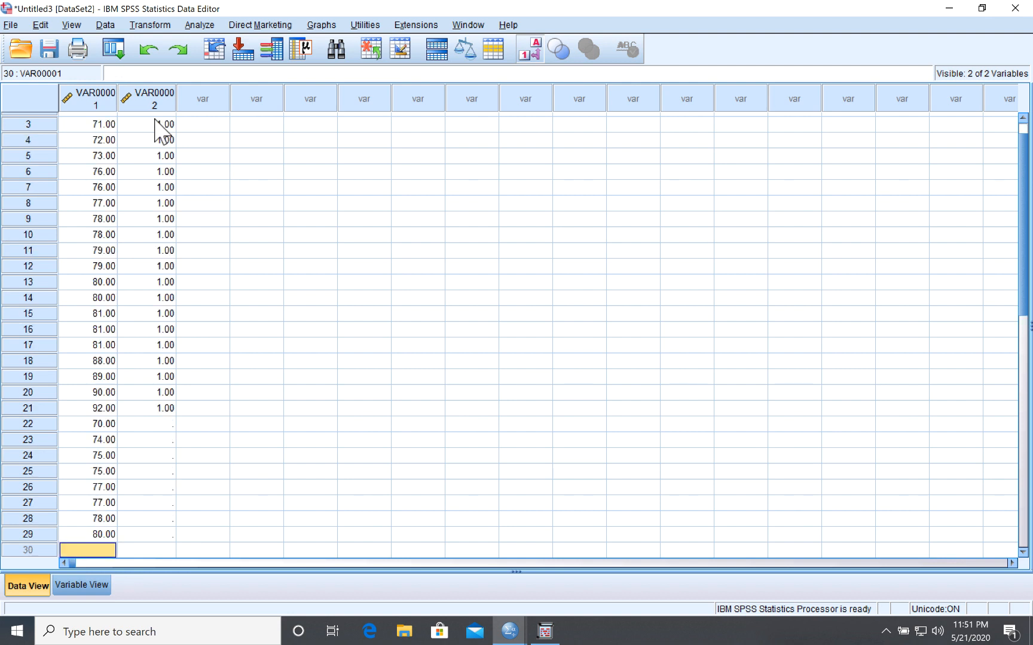
type("80")
key("Return")
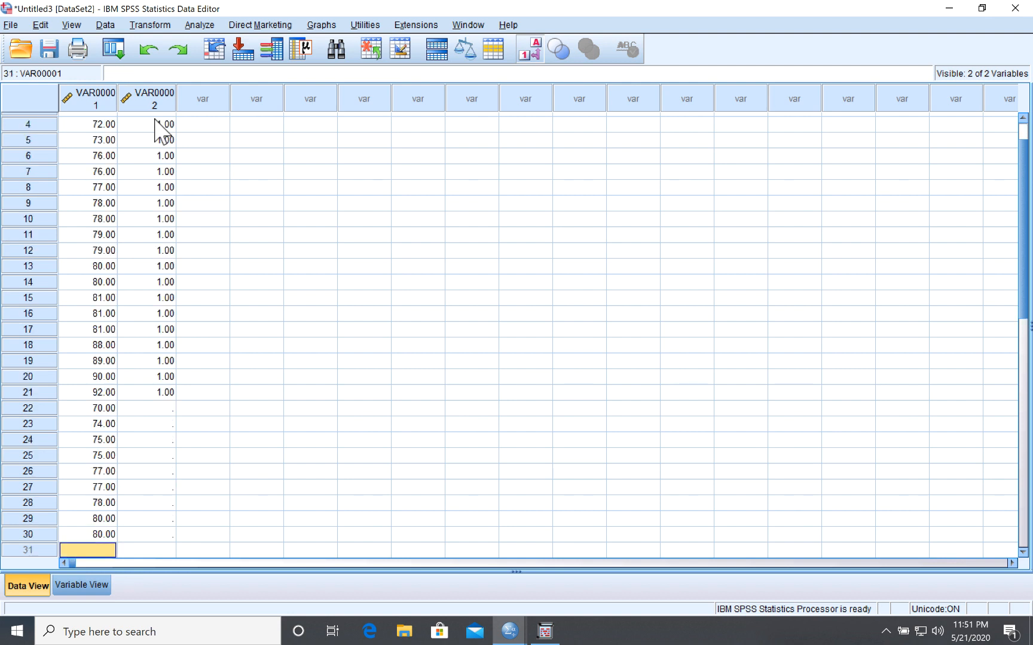
Step: Enter the scores 83, 84 and 87 in rows 31 to 33 of the first column
type("8")
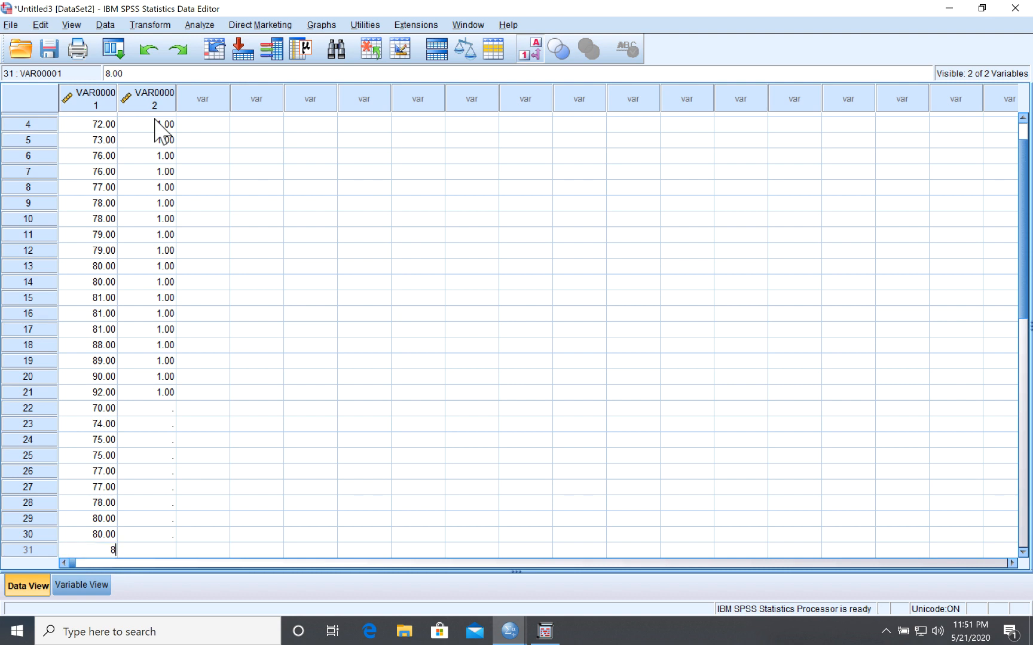
type("3")
key("Return")
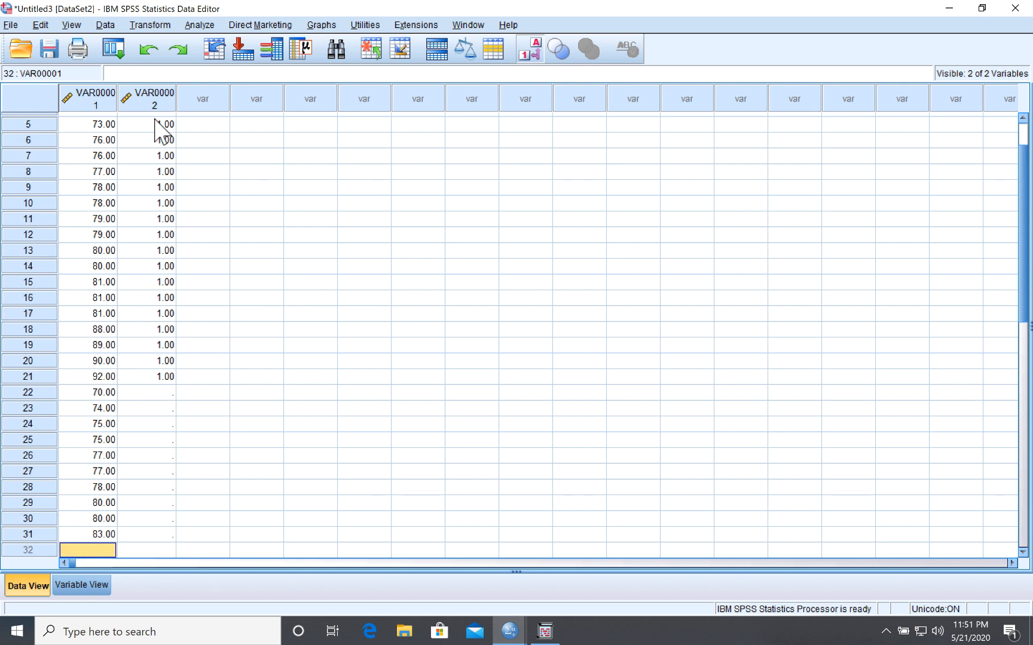
type("84")
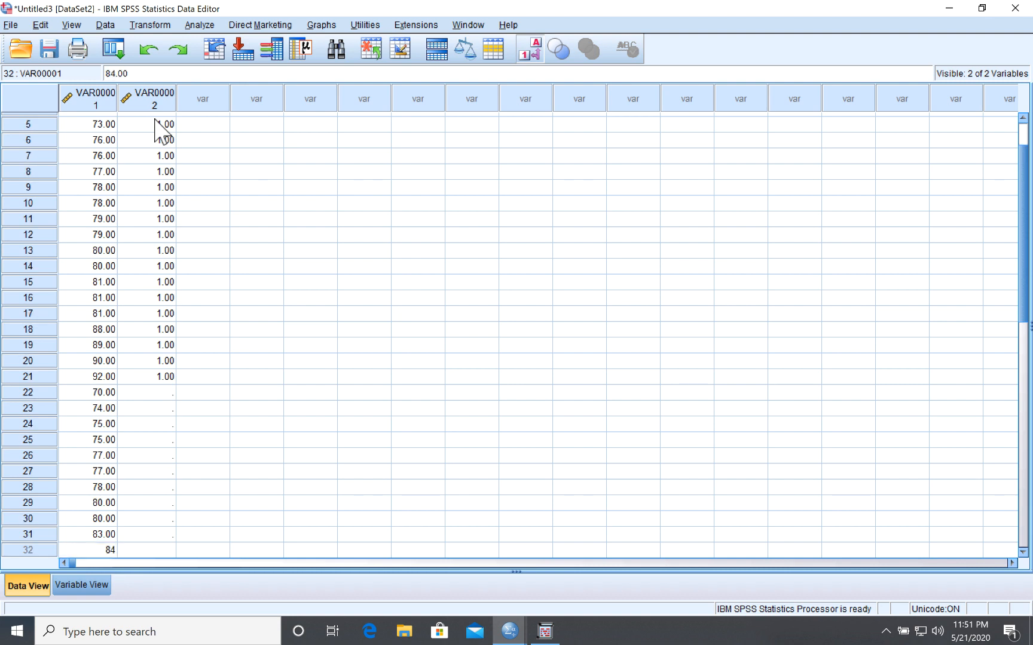
key("Return")
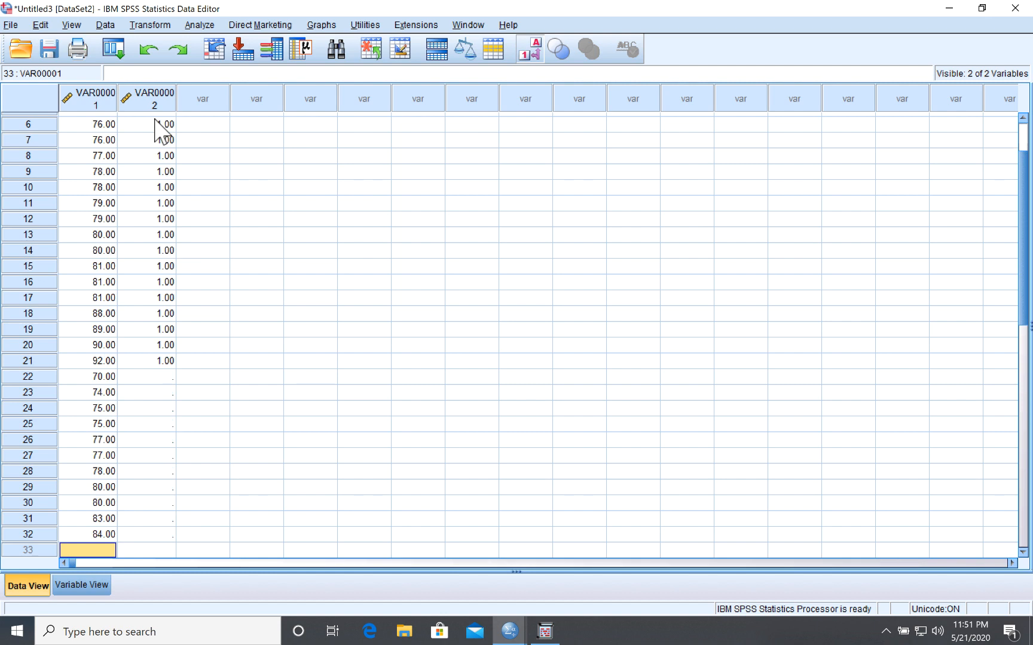
type("87")
key("Return")
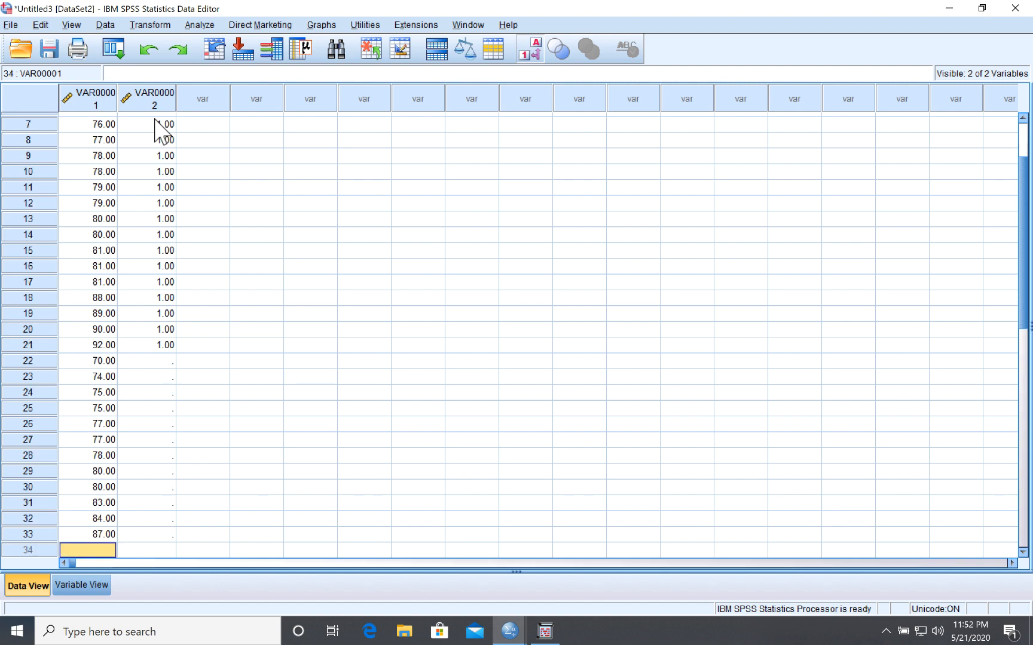
Step: Enter the scores 88, 88, 89 and 89 in rows 34 to 37 of the first column
type("88")
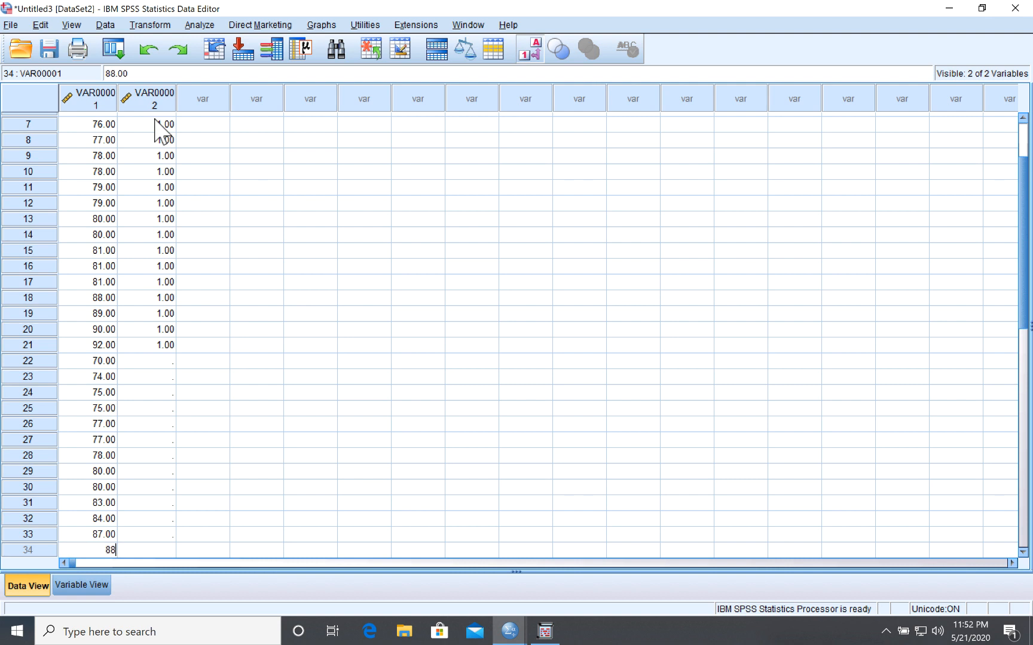
key("Return")
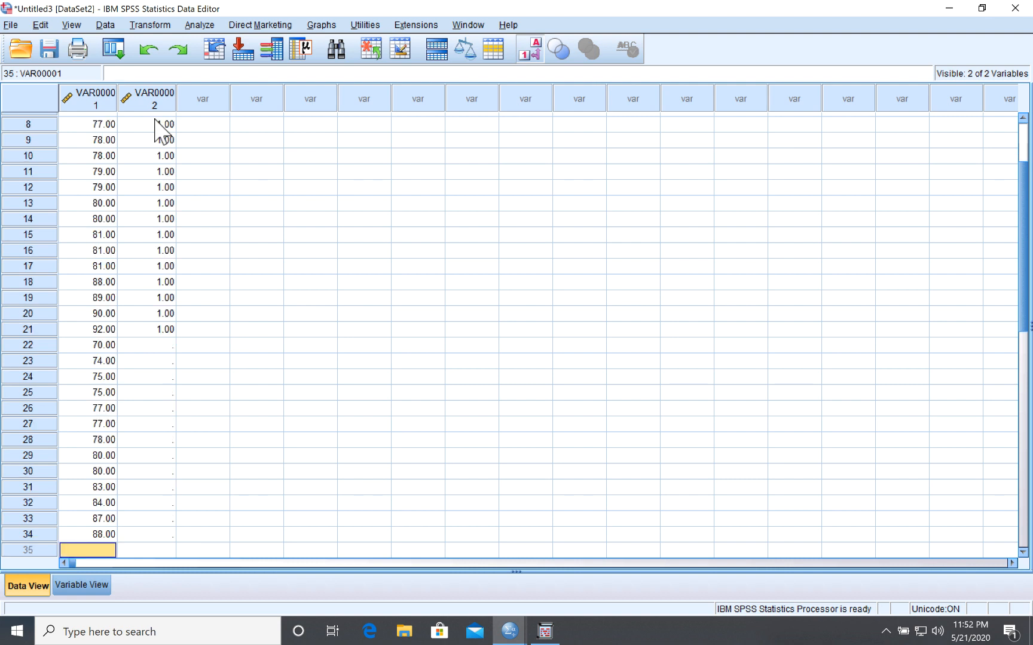
type("88")
key("Return")
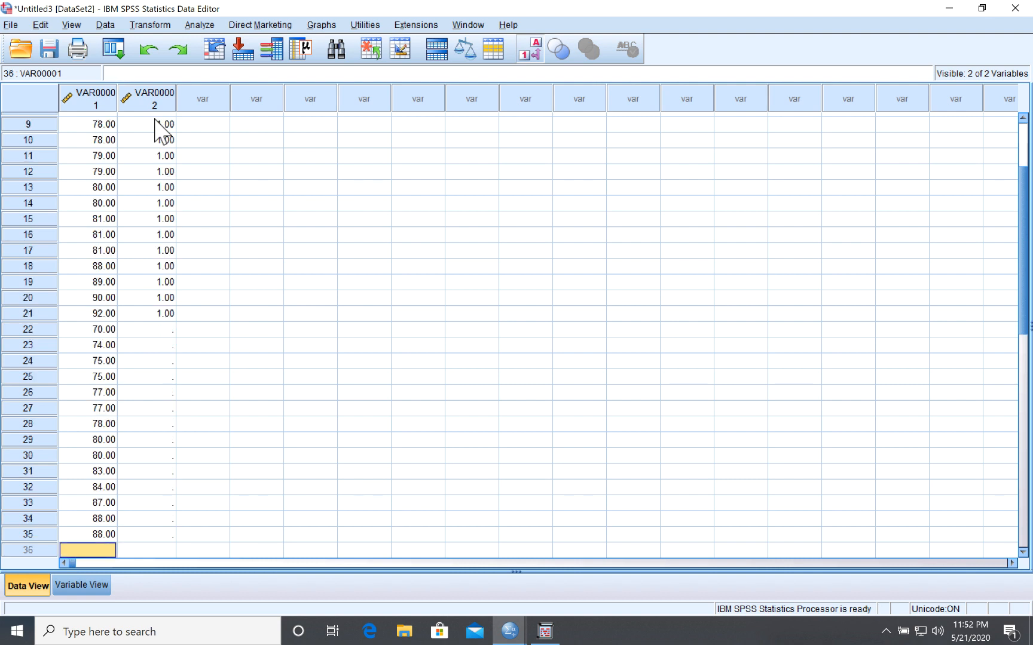
type("89")
key("Return")
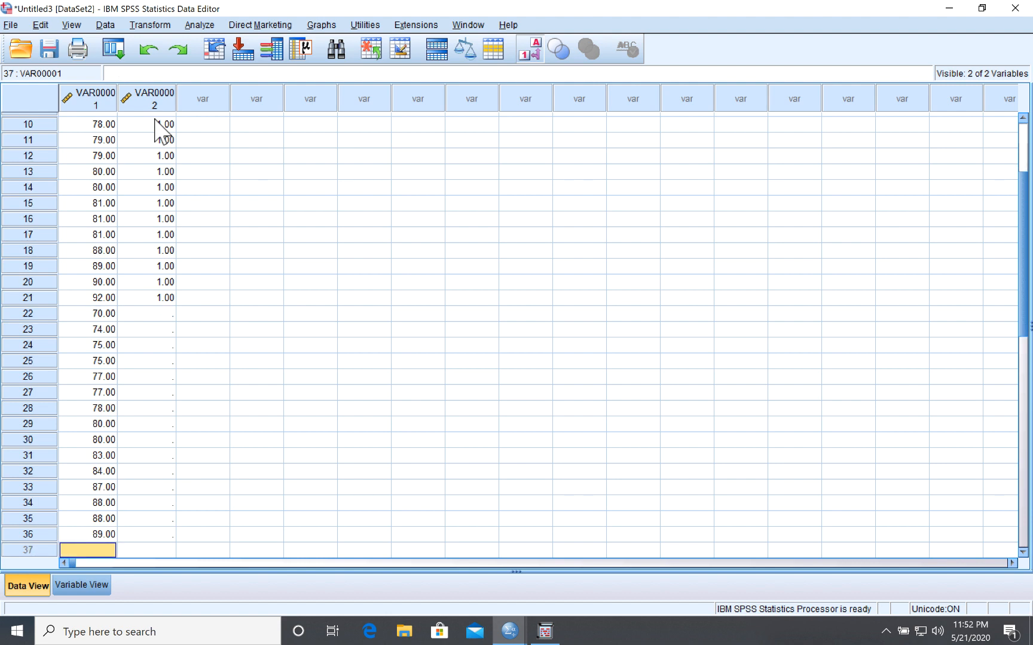
type("89")
key("Return")
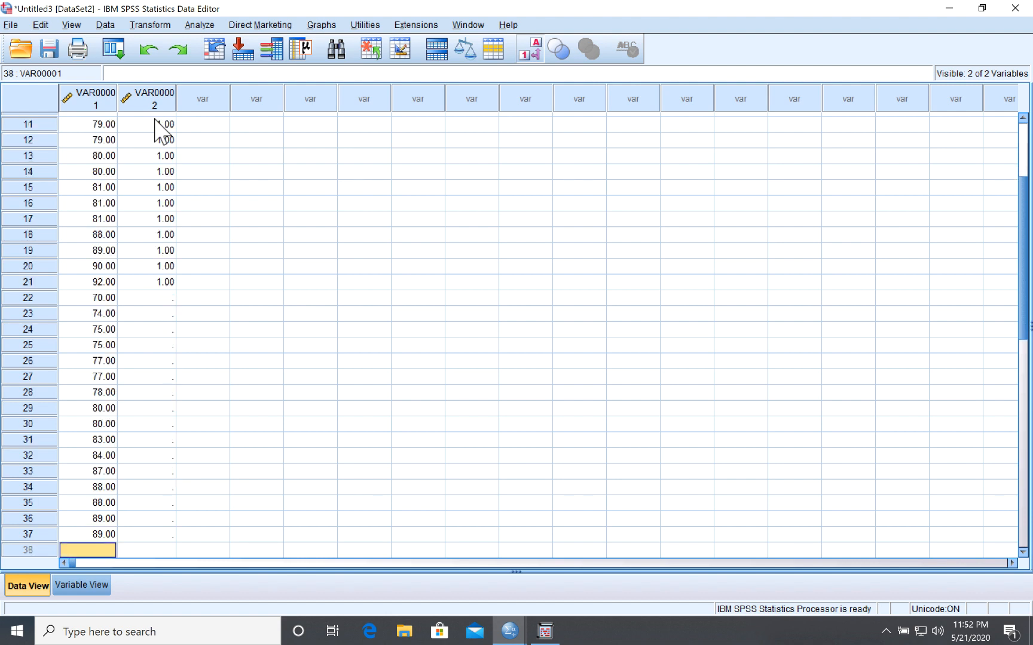
Step: Enter the scores 91, 93 and 99 in rows 38 to 40 of the first column
type("91")
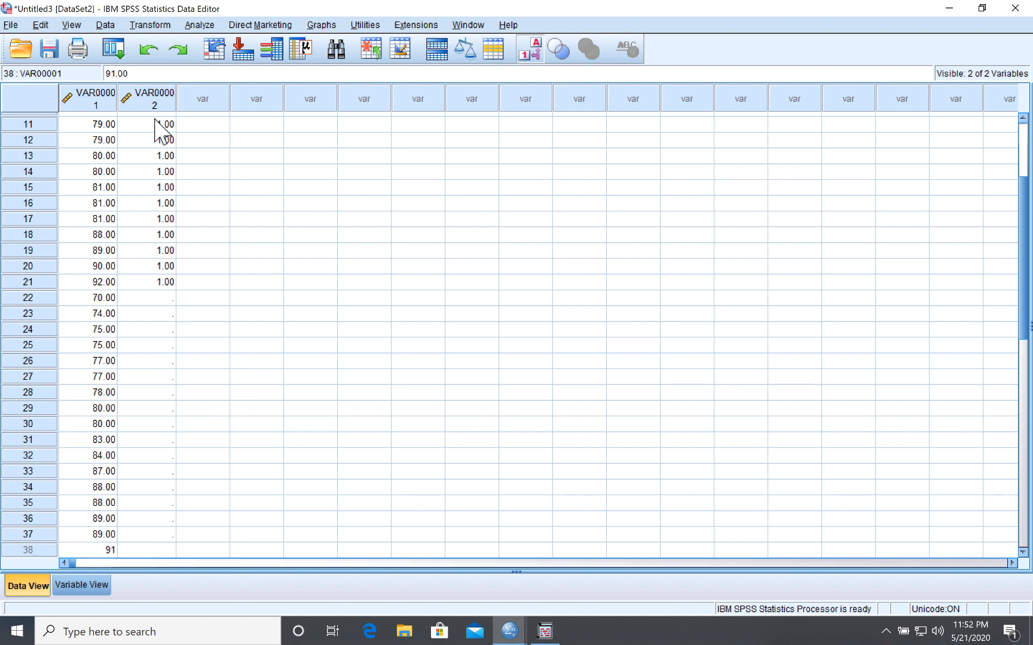
key("Return")
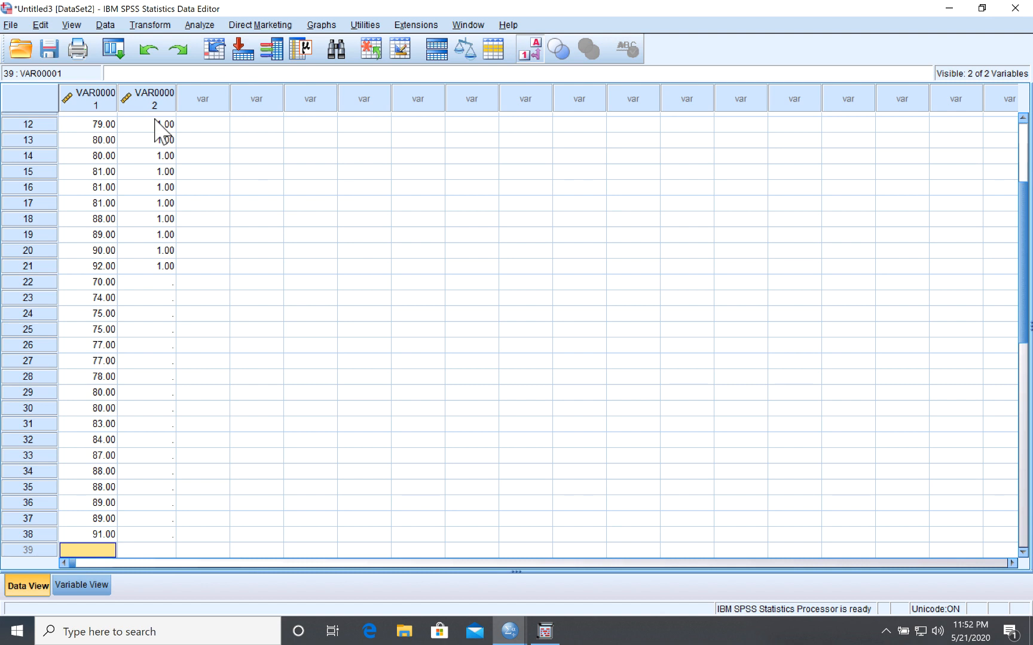
type("93")
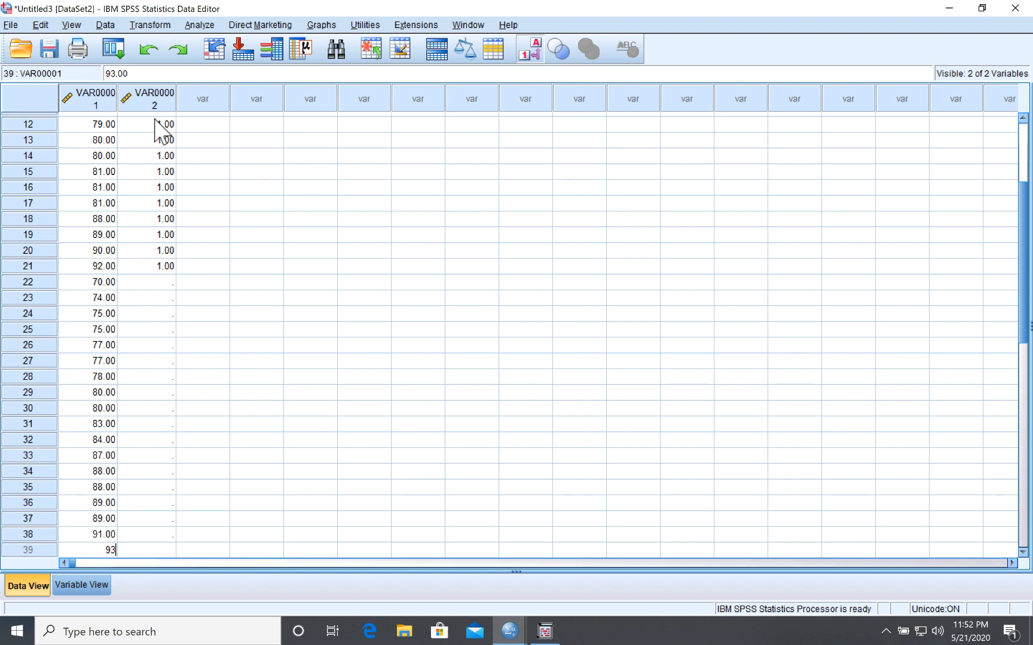
key("Return")
type("99")
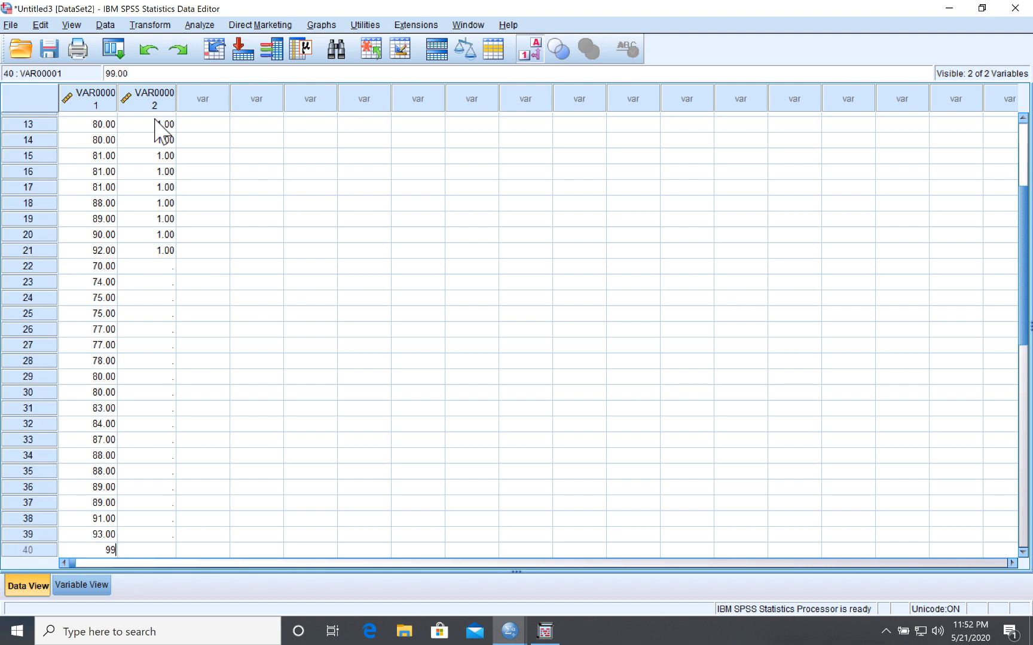
key("Return")
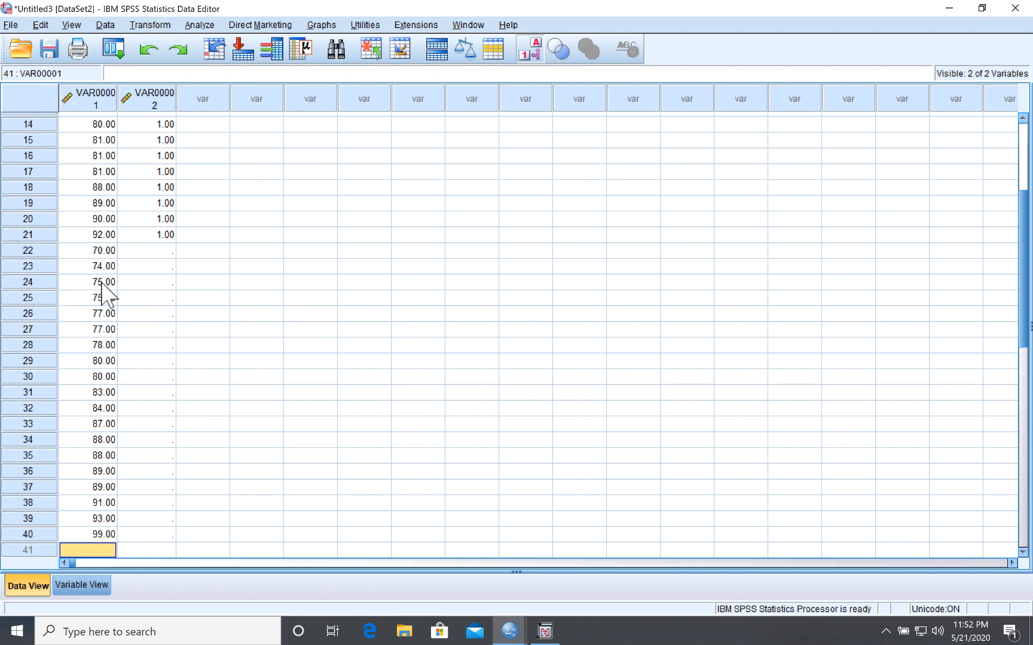
Step: Enter the group code 2 in rows 22 to 40 of the second column
left_click(171, 249)
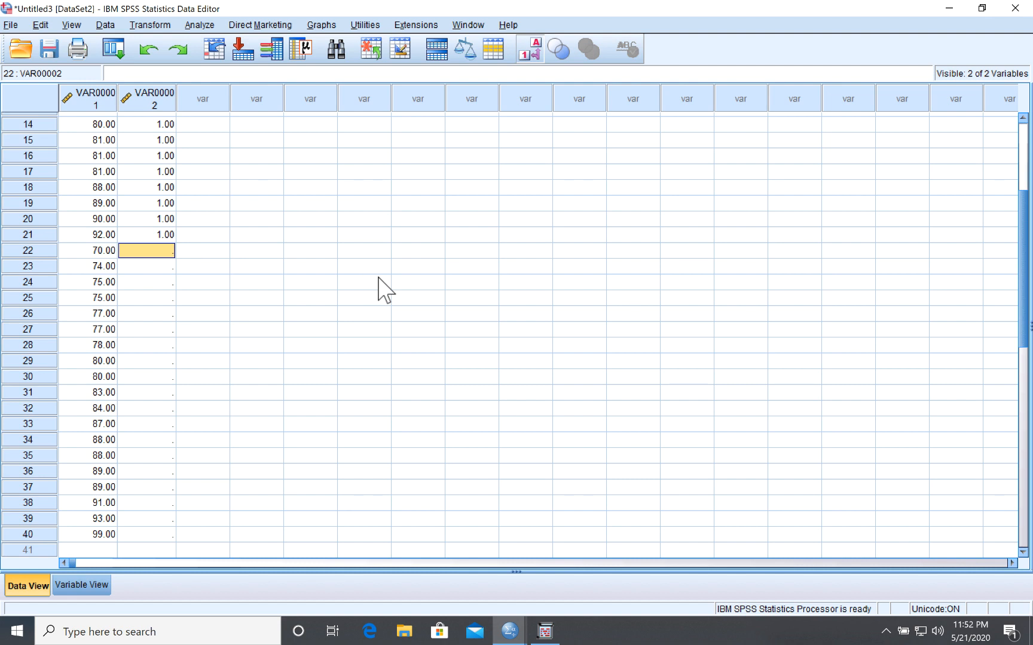
type("2")
key("Return")
type("2")
key("Return")
type("2")
key("Return")
type("2 2")
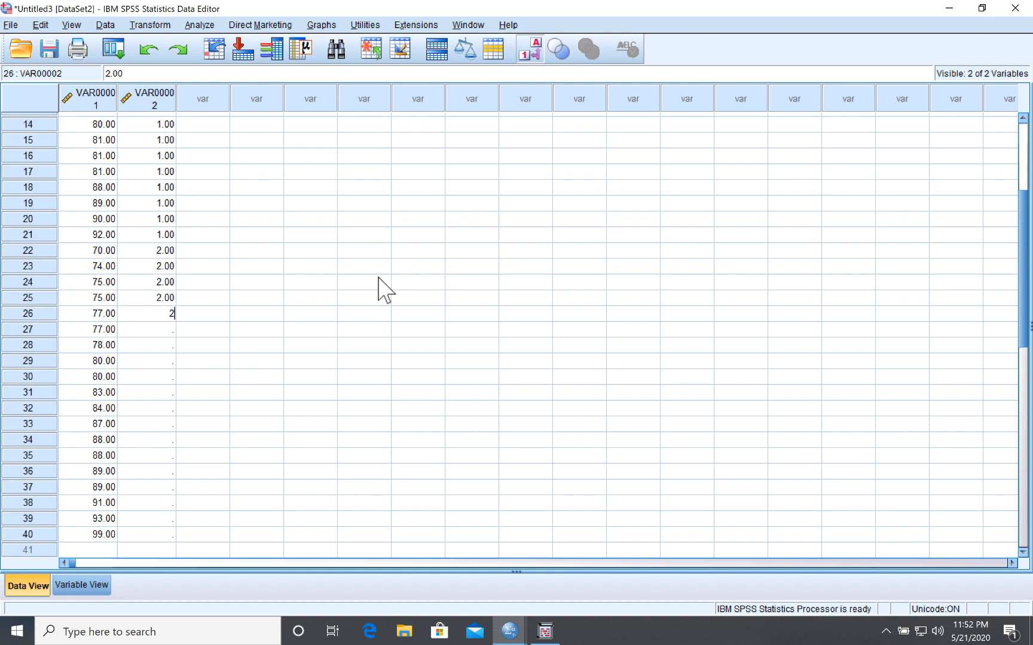
key("Return")
type("2")
key("Return")
type("2")
key("Return")
type("2")
key("Return")
type("2 ")
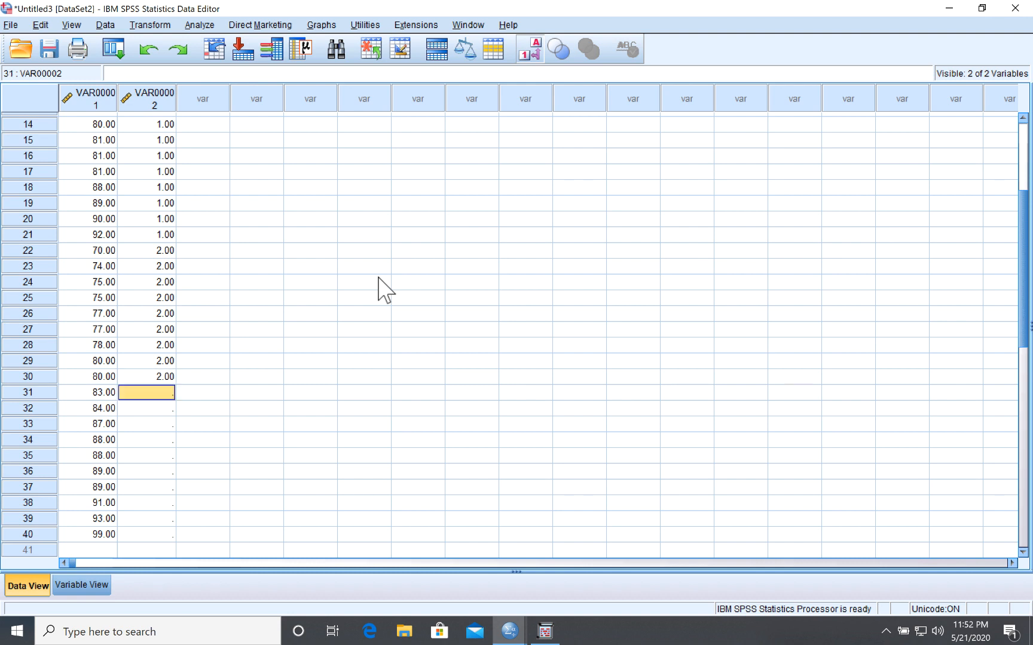
type("2 2 2 2 2 ")
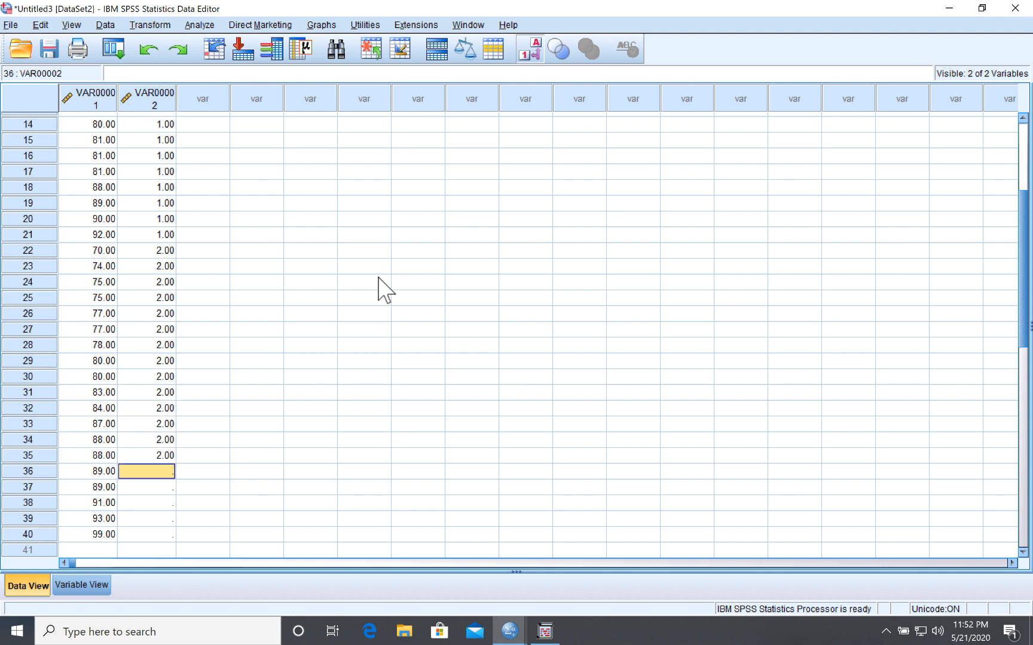
type("2")
key("Return")
type("2")
key("Return")
type("2")
key("Return")
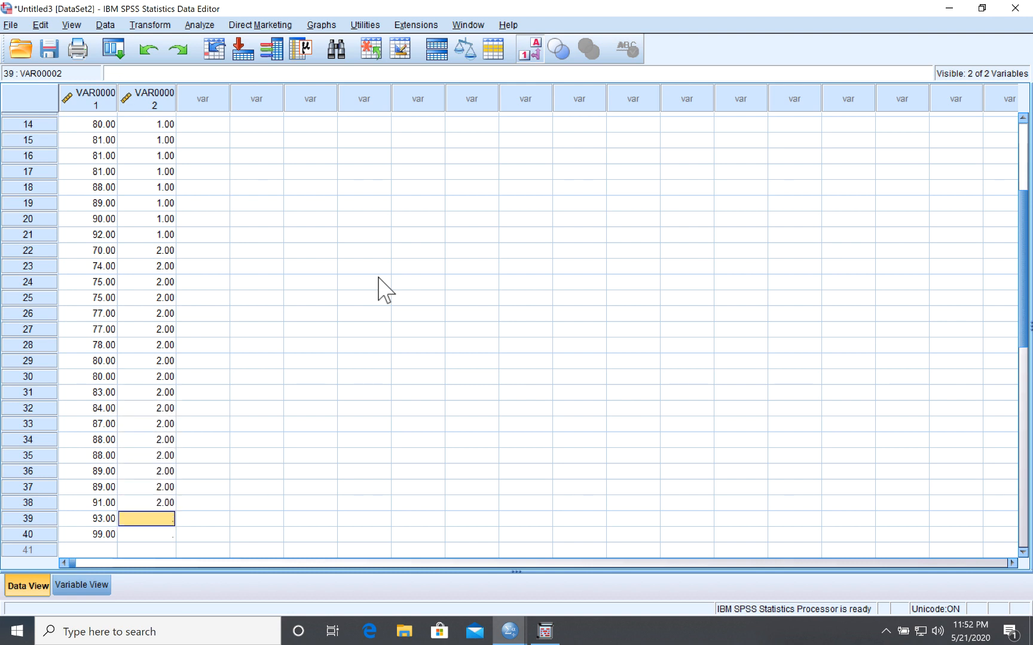
type("2")
key("Return")
type("2")
key("Return")
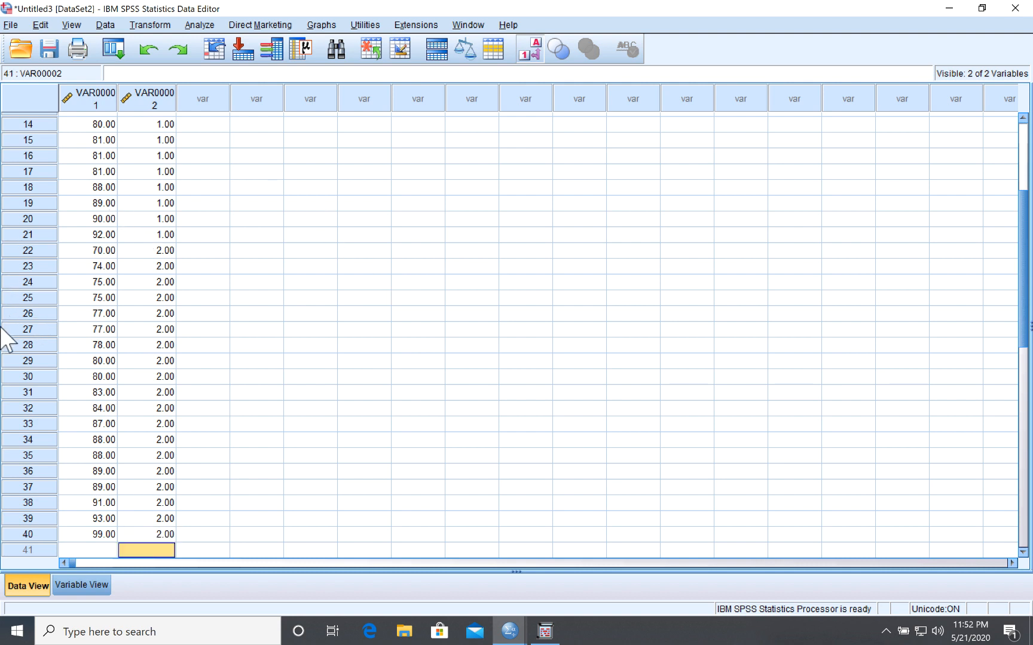
Step: Set the first variable's measurement level to Scale and rename the variable Scores
left_click(76, 588)
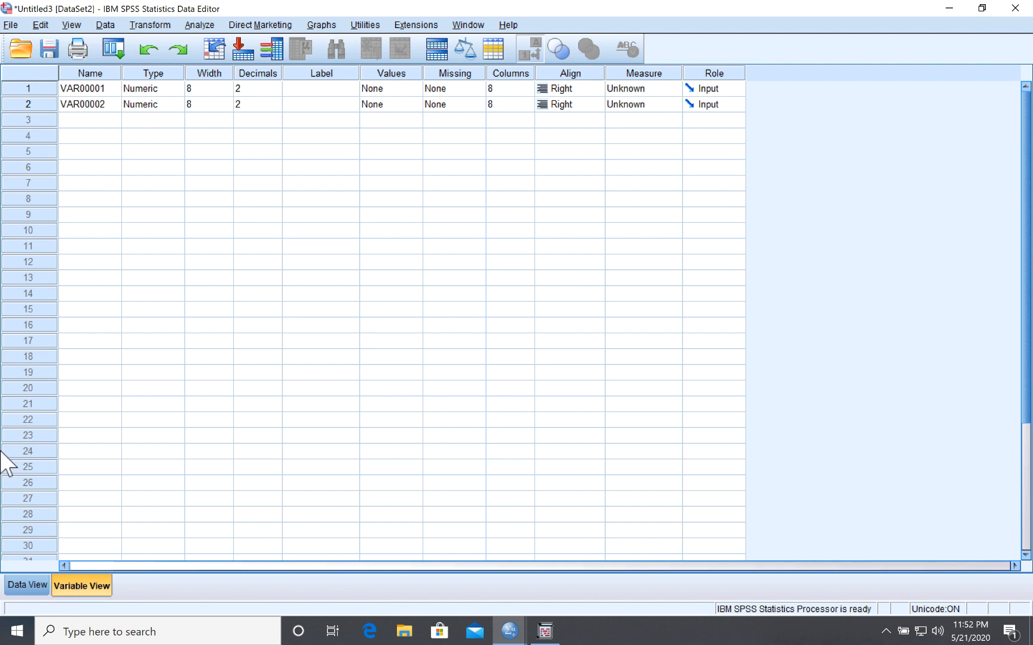
left_click(671, 89)
left_click(642, 105)
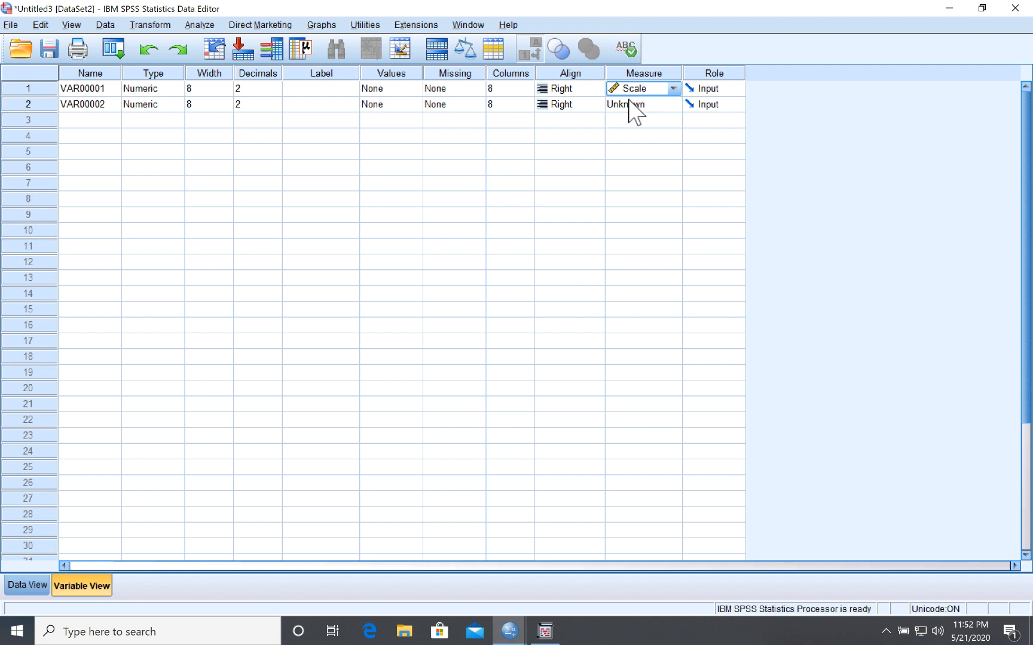
left_click(114, 87)
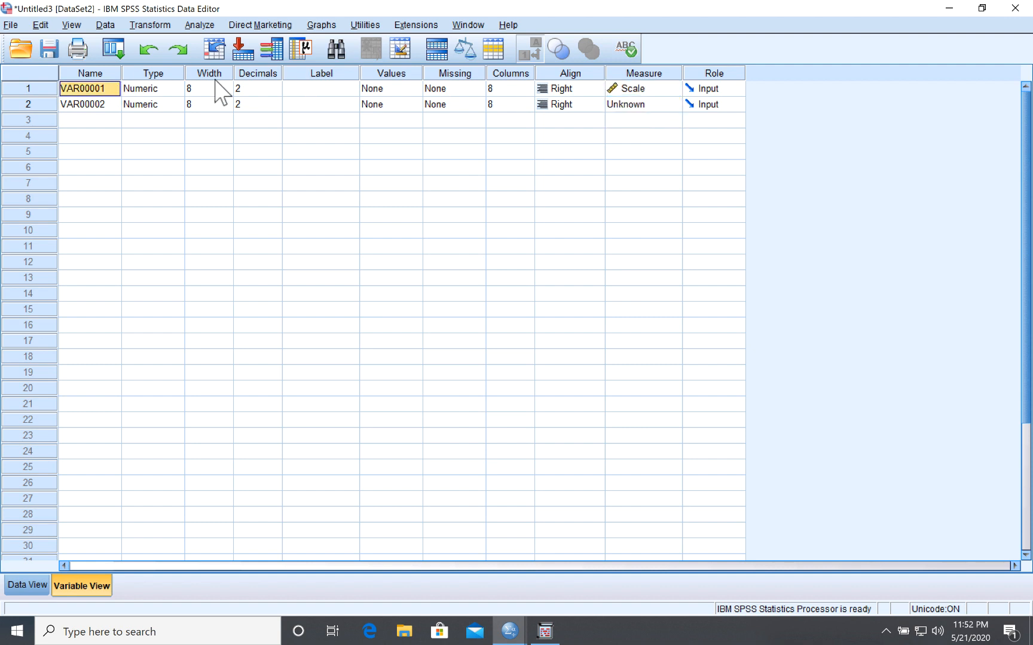
key("BackSpace")
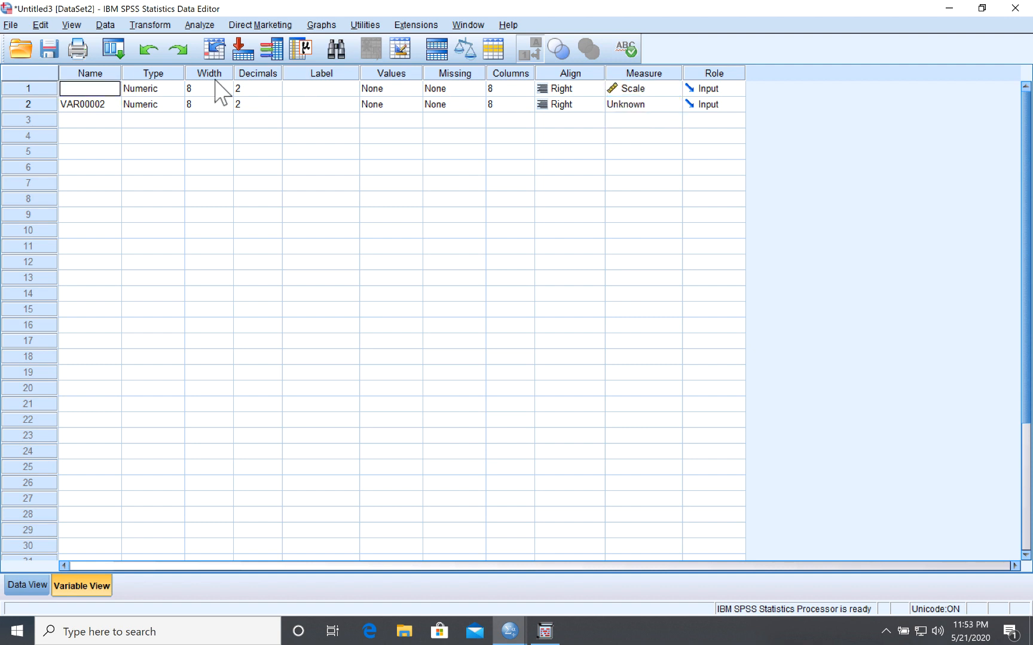
type("Scores")
Step: Set the second variable's measurement level to Nominal and rename the variable Groups
left_click(644, 107)
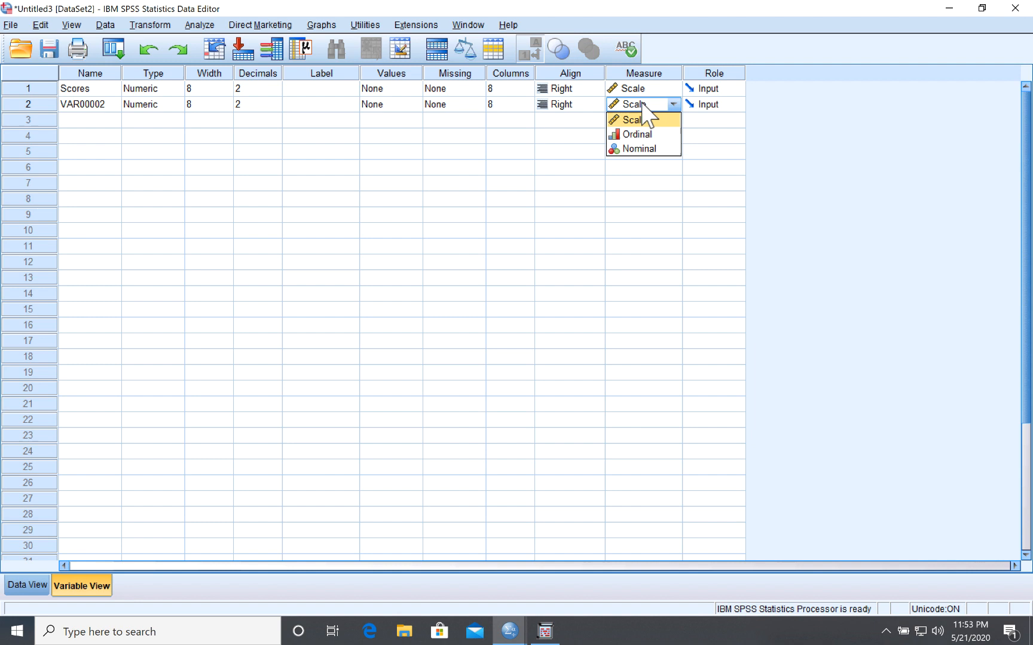
left_click(644, 149)
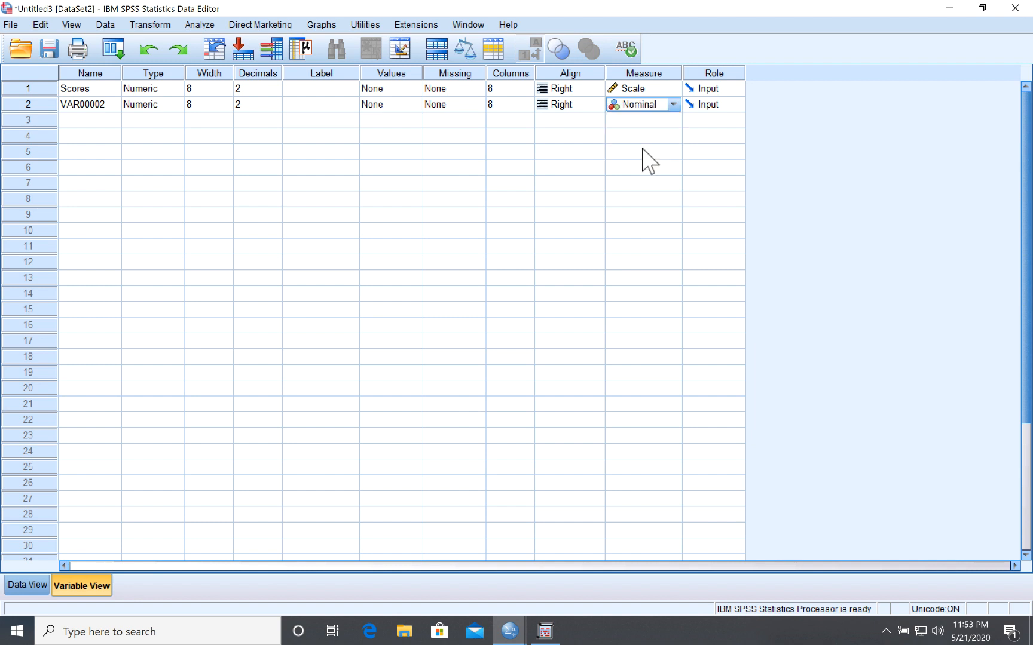
left_click(111, 104)
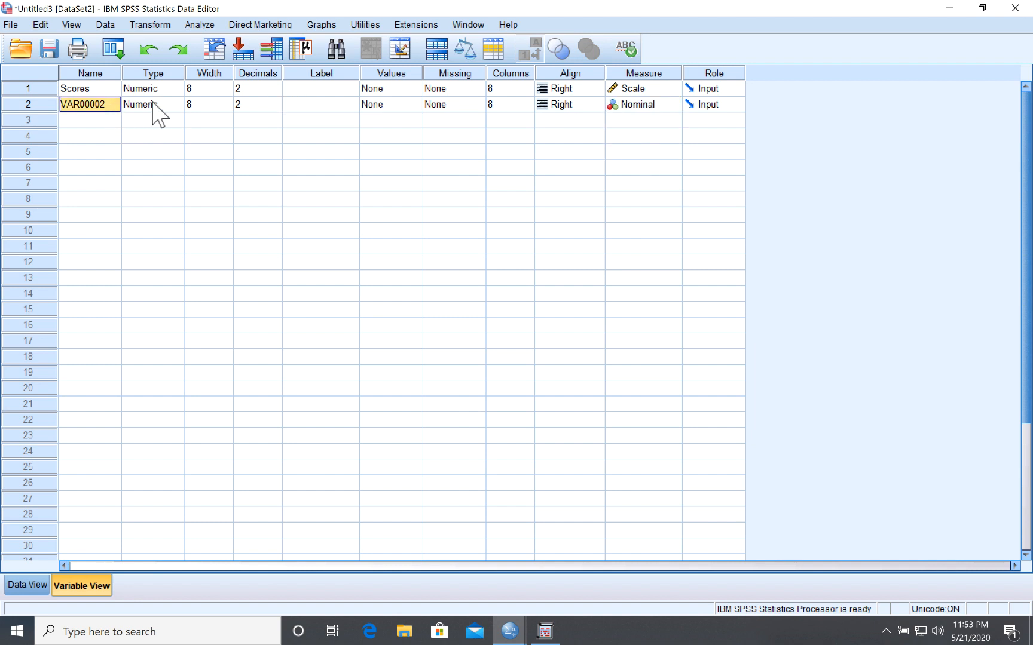
key("BackSpace")
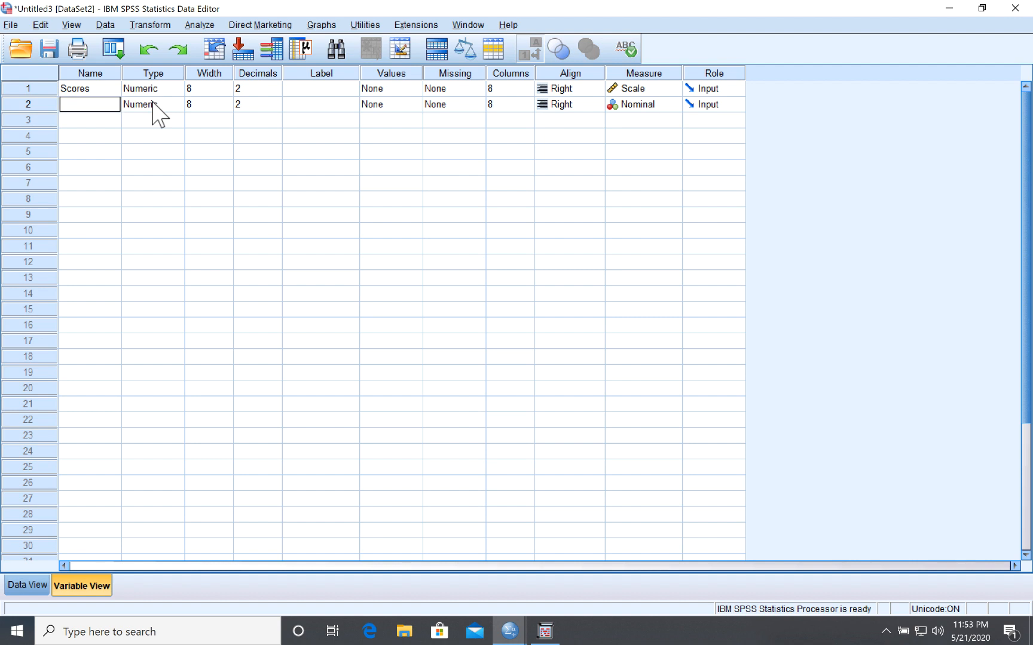
type("Groups")
Step: Add a value label to the Groups variable that assigns "Traditional Lab" to the value 1
left_click(406, 108)
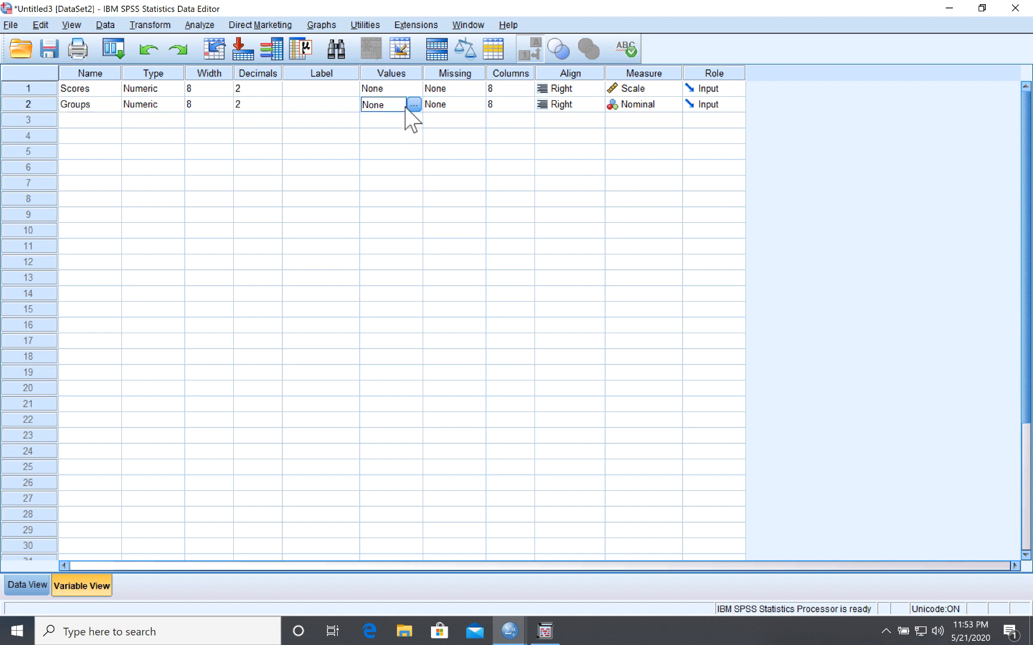
left_click(416, 106)
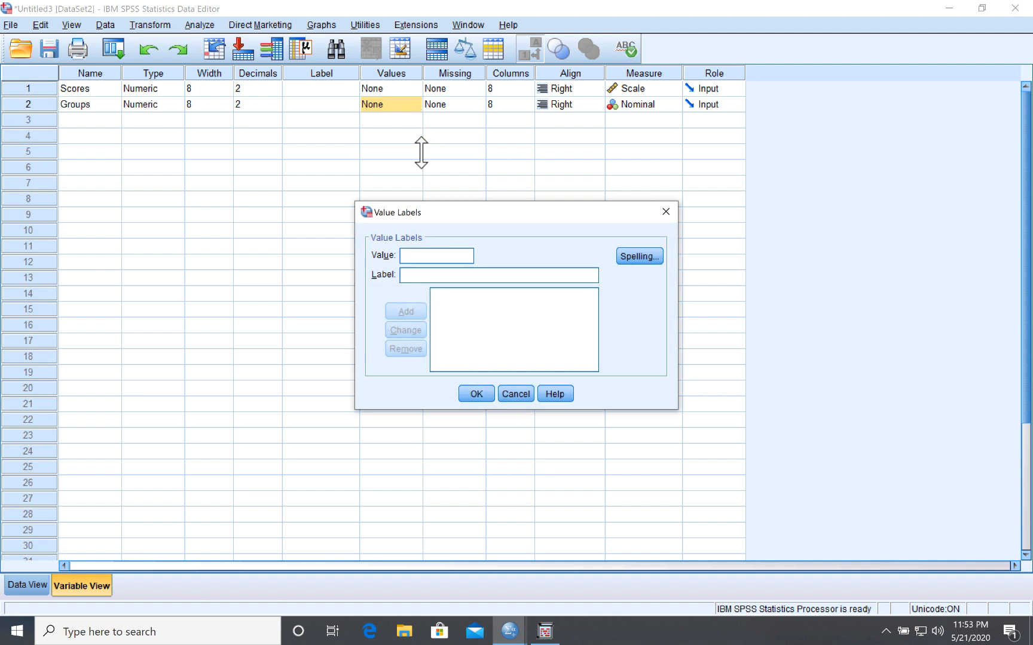
type("1")
left_click(436, 273)
type("Tr")
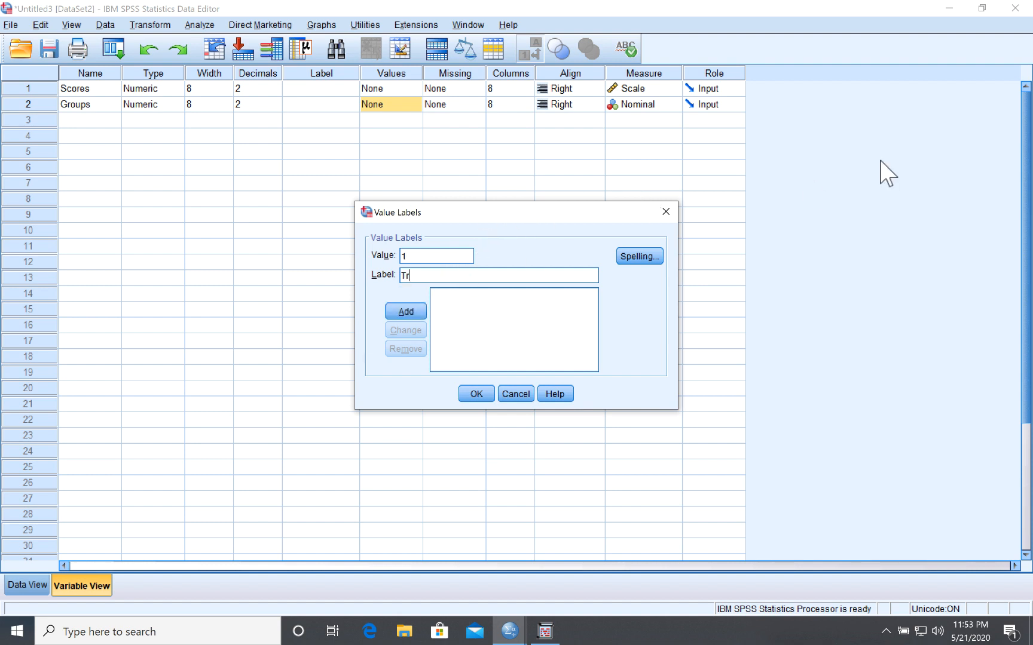
type("aditional Lab")
left_click(402, 316)
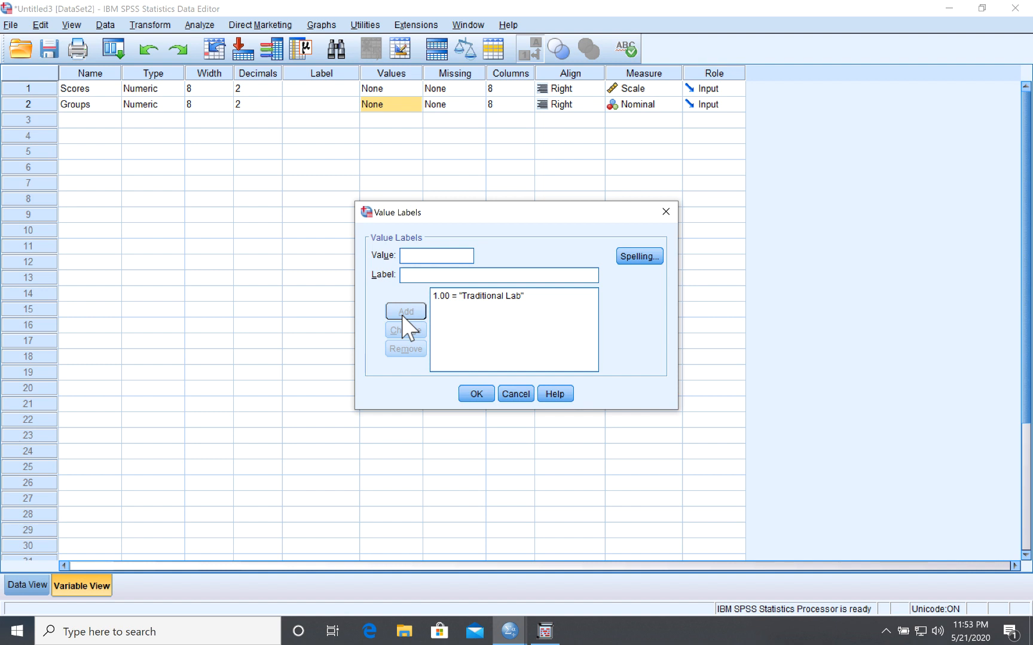
Step: Add the label "interactive Simulation Software" for the value 2 of Groups and apply the value labels
type("2")
type("intera")
type("ctive")
type(" Simula")
type("tion")
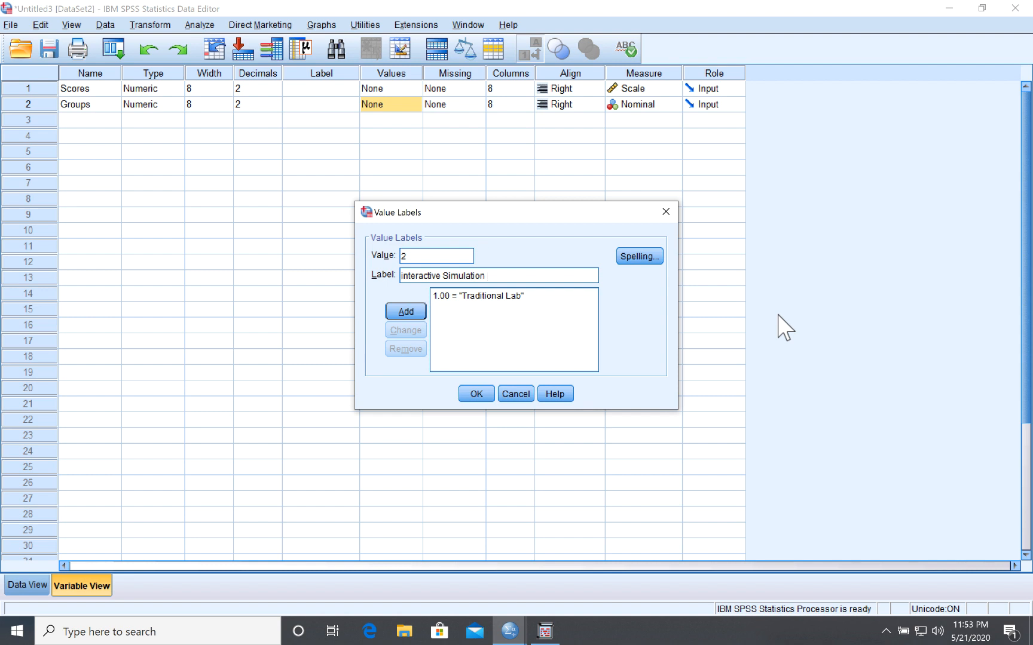
type(" software")
key("Left")
key("Left")
key("Left")
key("Left")
key("Left")
key("Left")
key("Left")
key("Left")
key("Delete")
type("S")
left_click(409, 310)
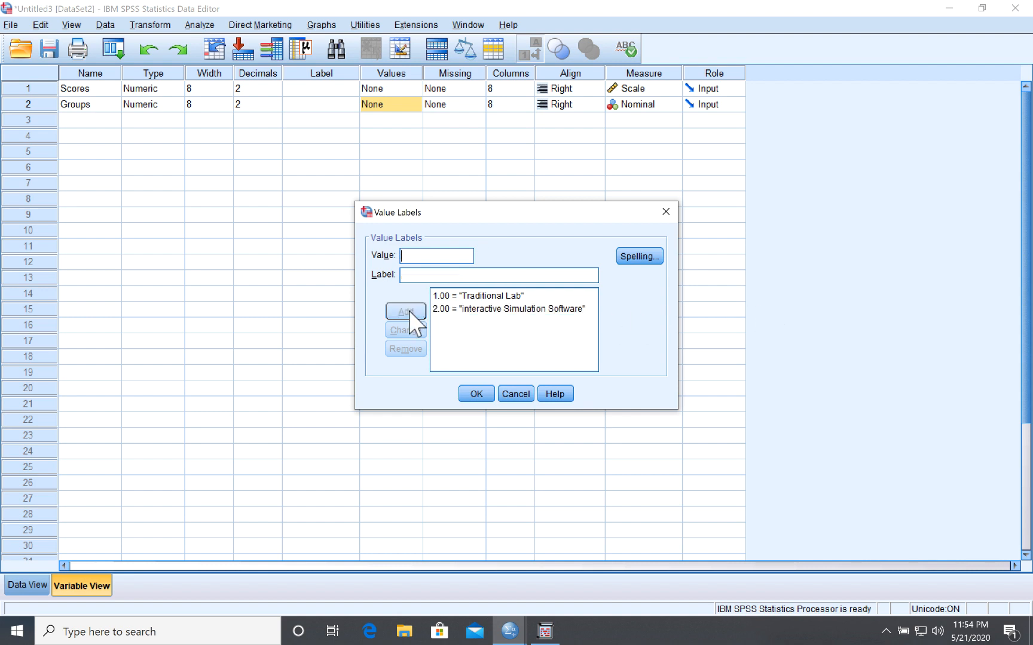
left_click(476, 395)
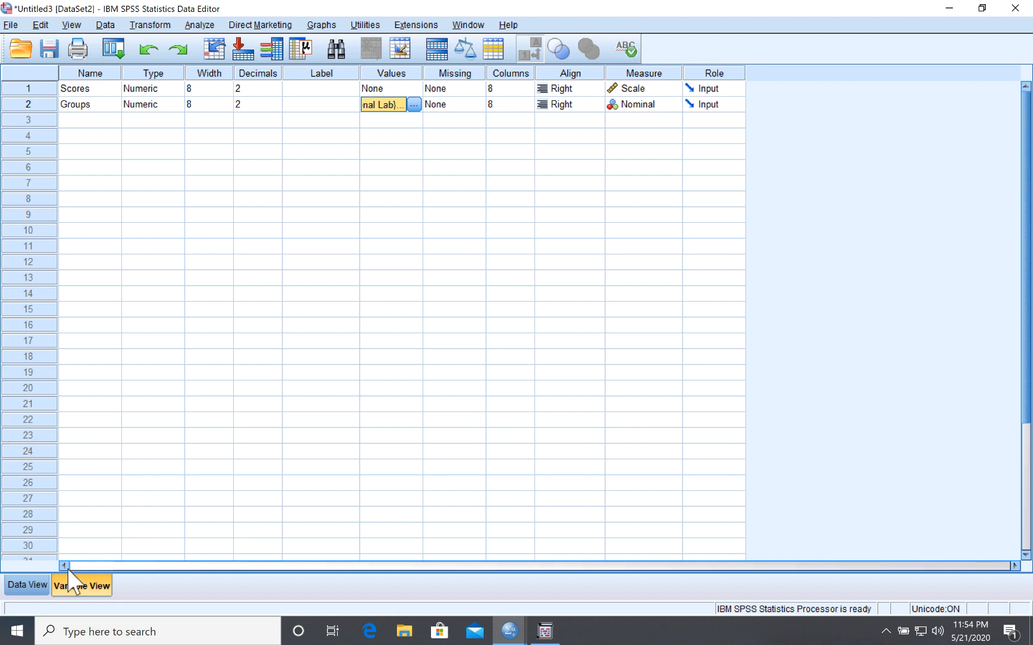
Step: Return to the data and start an Independent-Samples T Test with Scores as the test variable
left_click(43, 587)
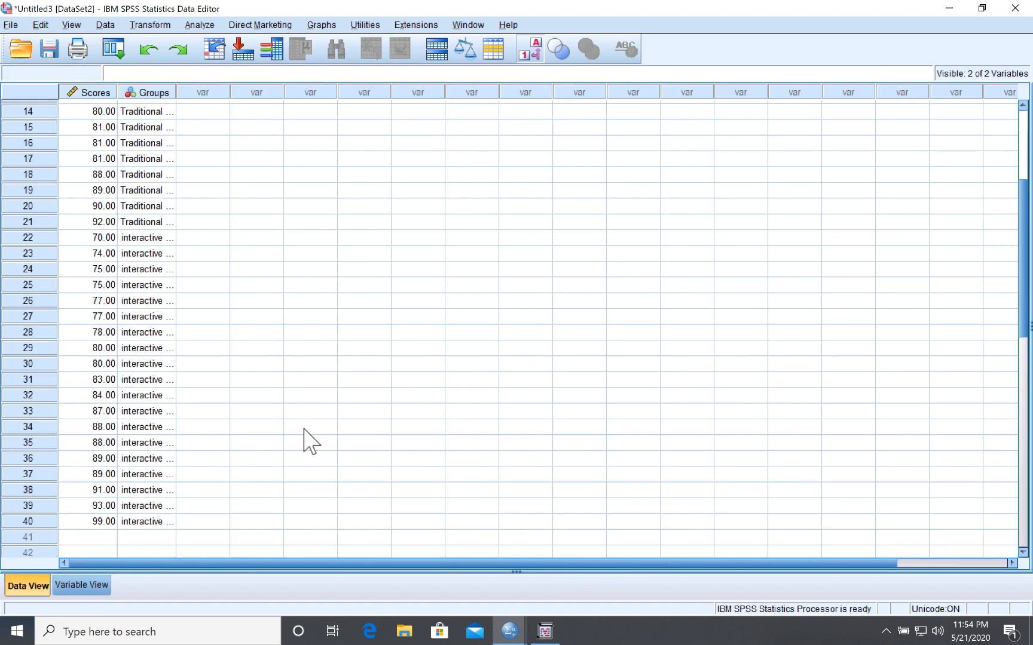
scroll(309, 441, "up", 1)
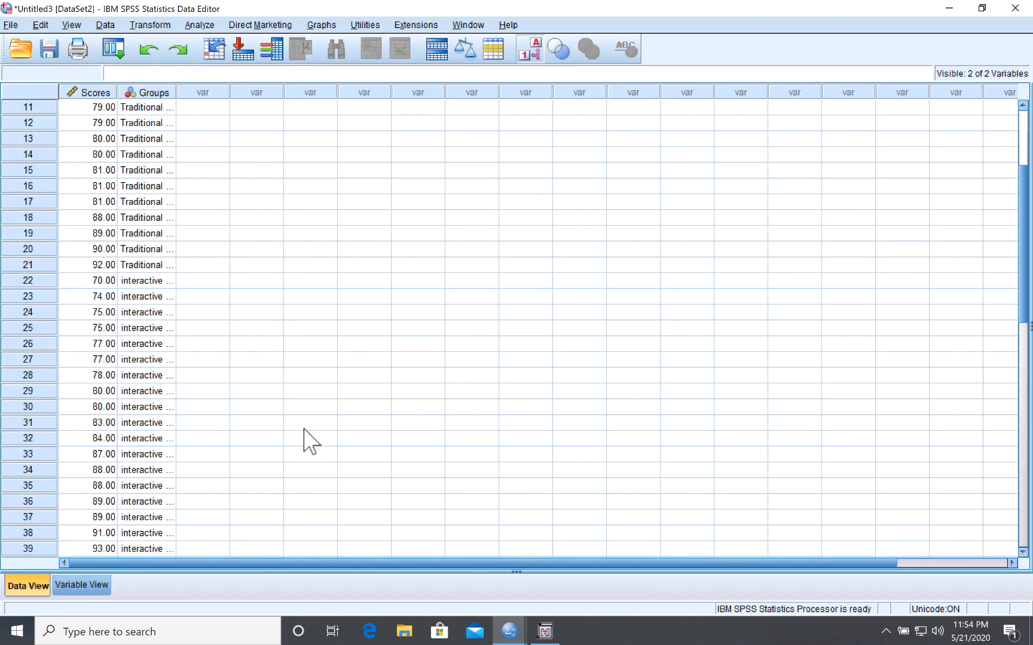
scroll(310, 441, "up", 3)
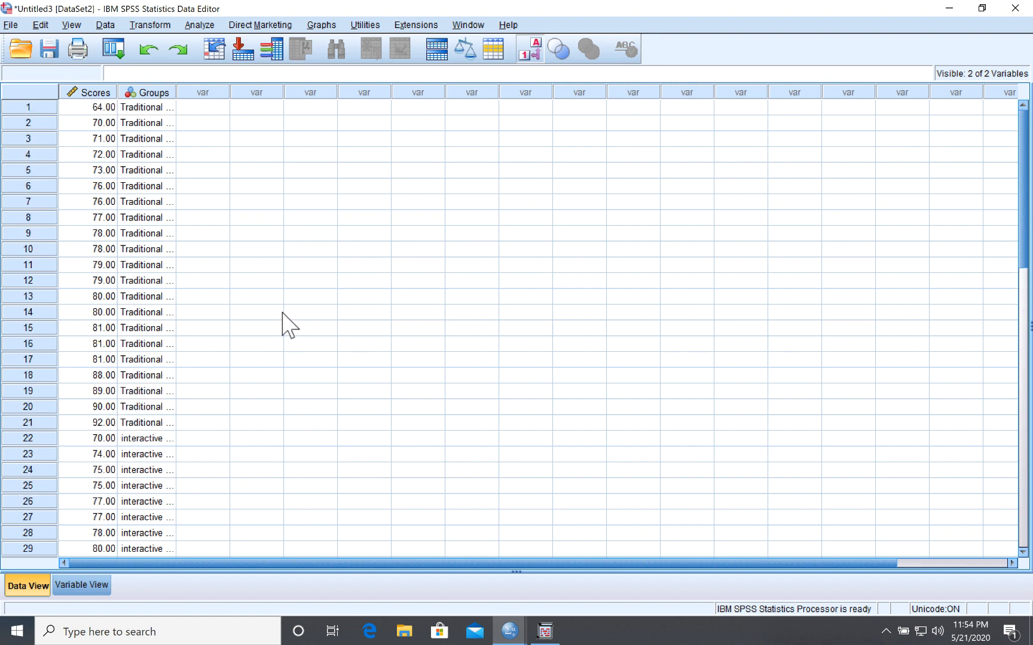
left_click(200, 25)
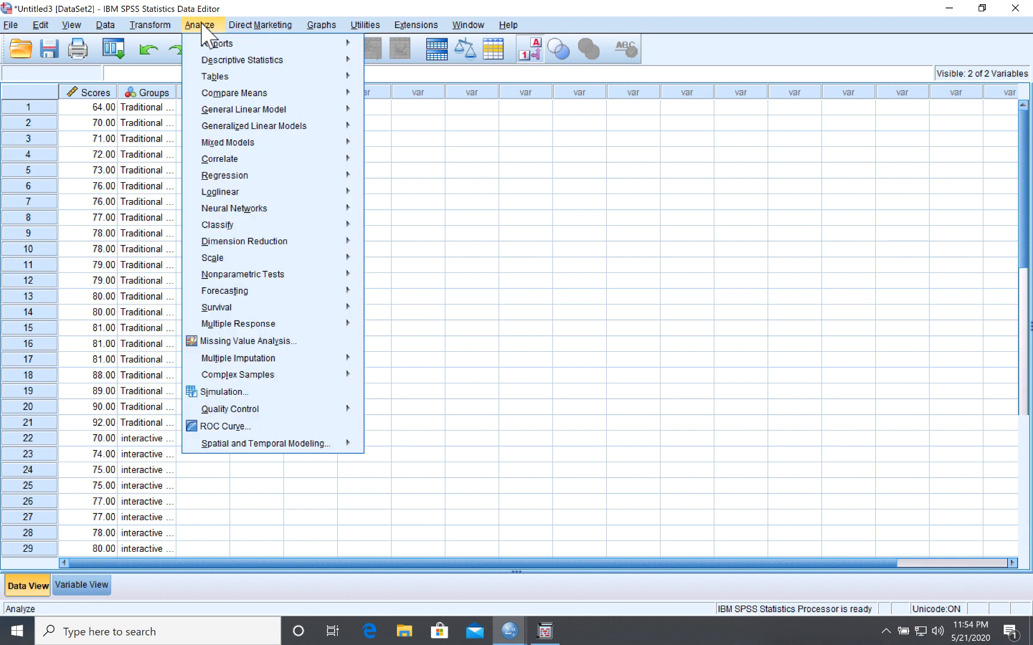
mouse_move(241, 115)
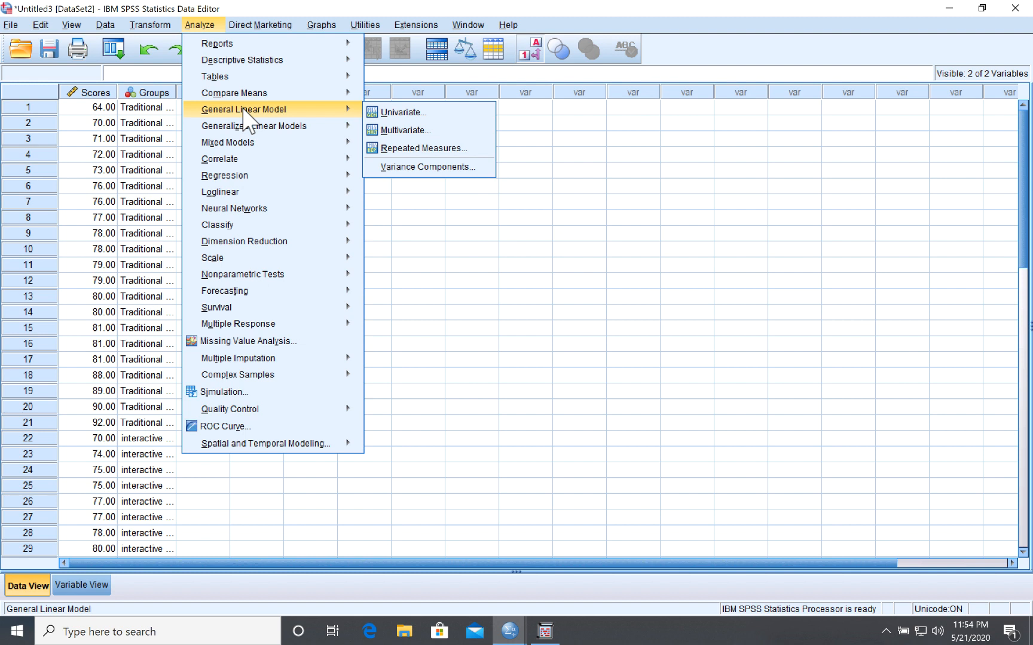
mouse_move(252, 93)
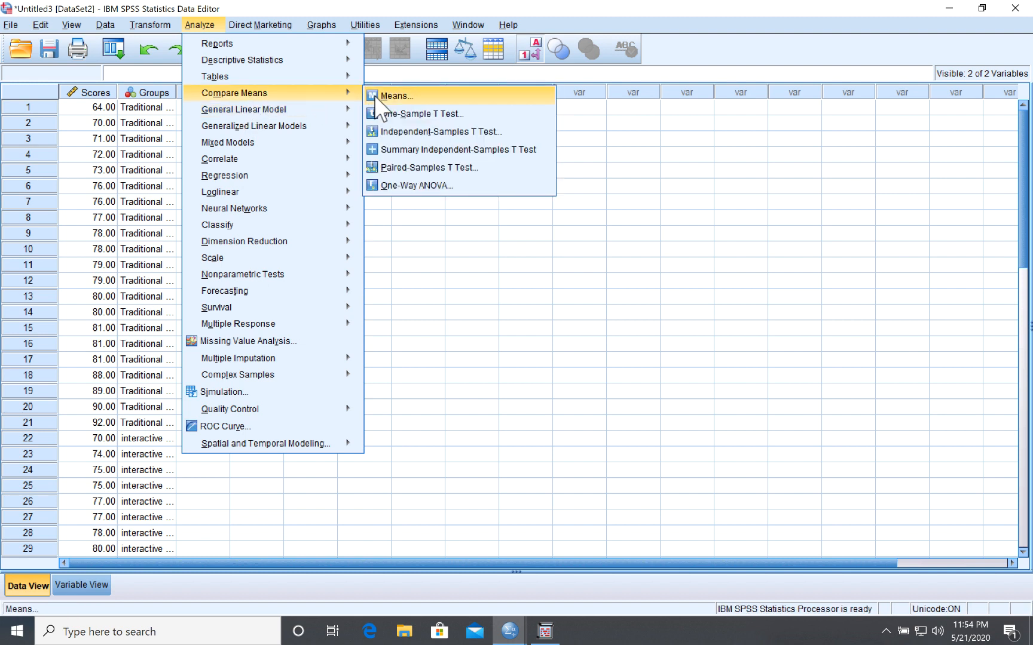
left_click(392, 132)
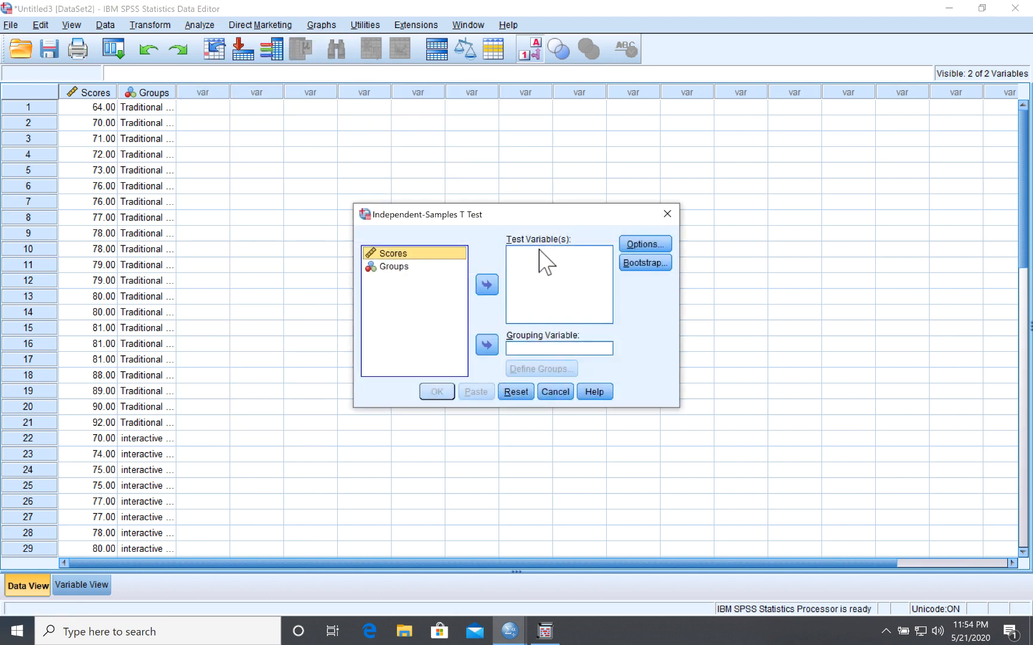
left_click(487, 285)
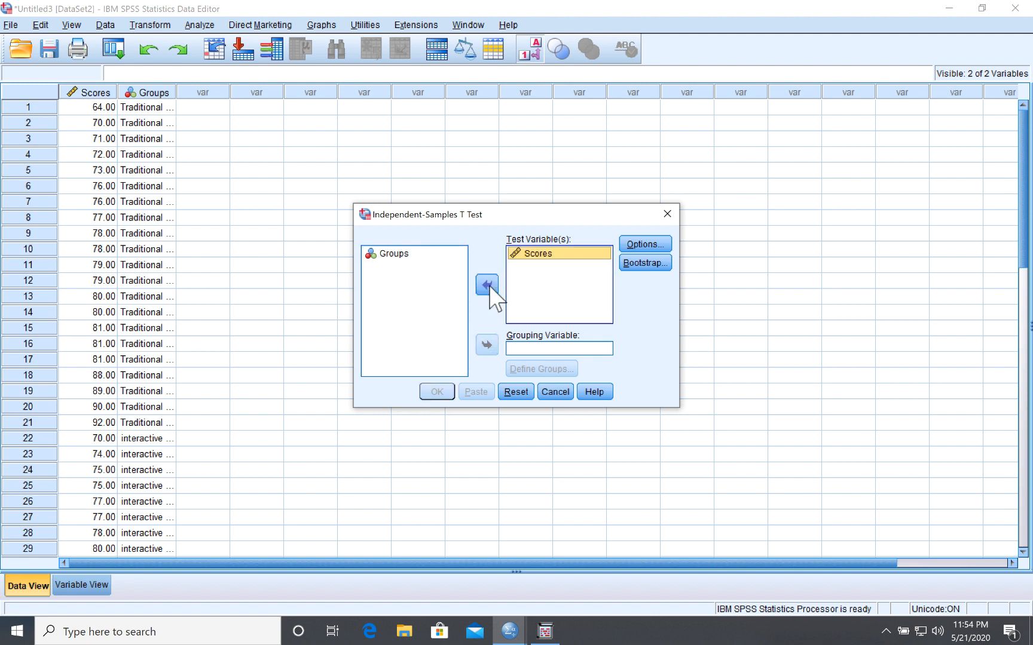
Step: Assign Groups as the grouping variable and define its two groups with the specified values 1 and 2
left_click(395, 253)
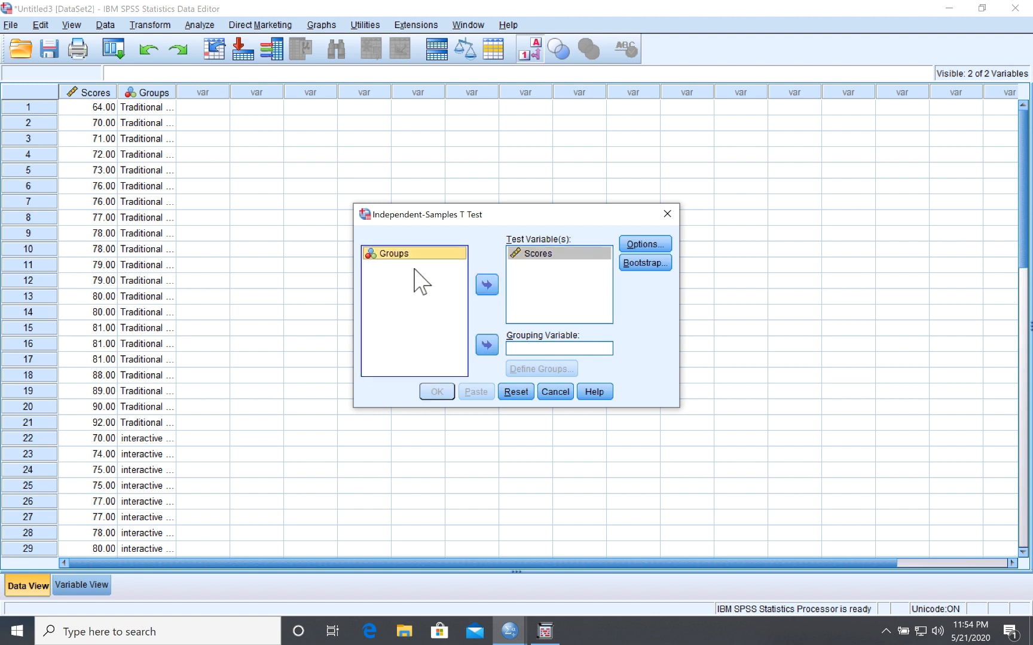
left_click(486, 344)
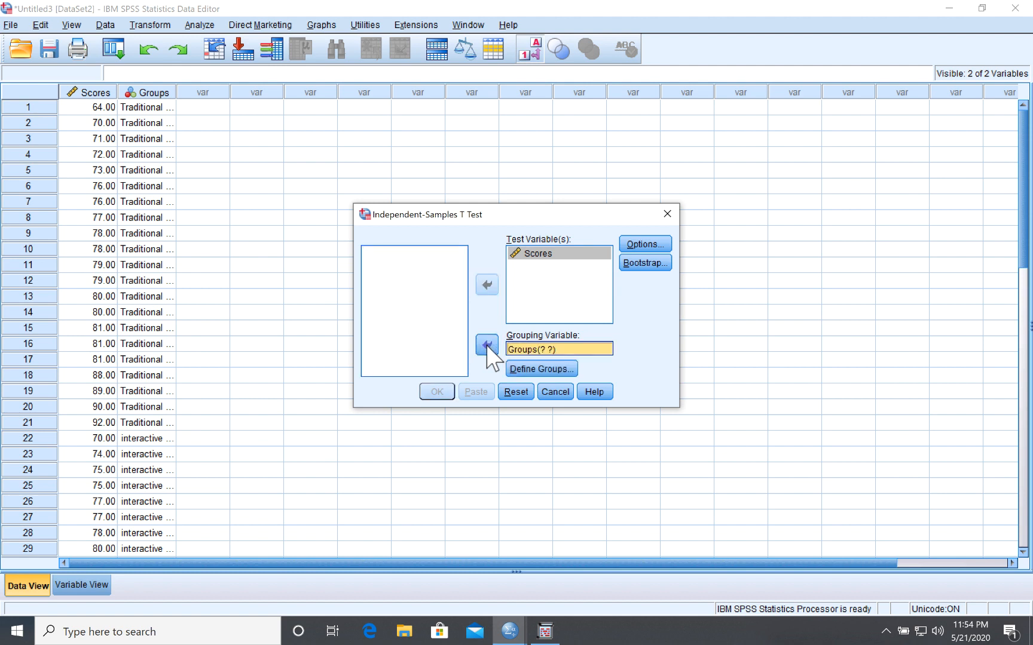
left_click(539, 367)
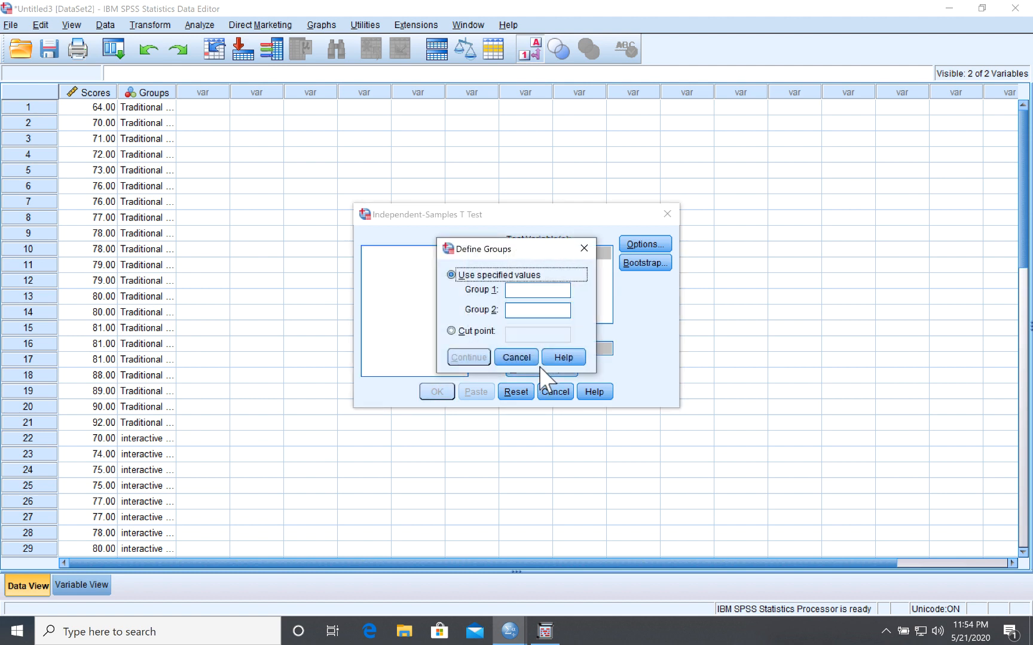
left_click(517, 289)
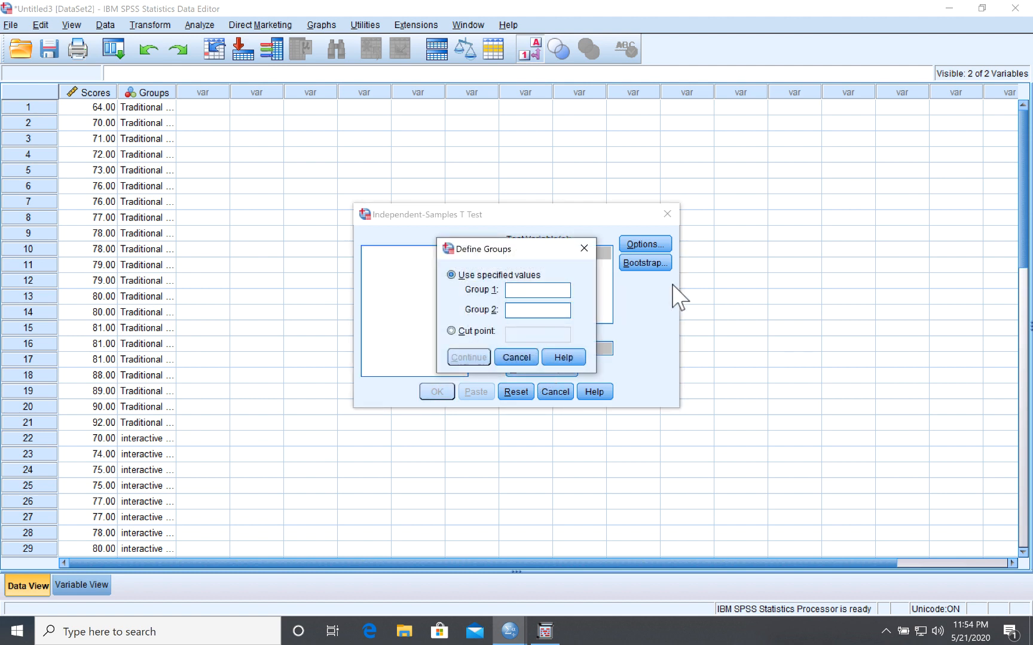
type("1")
left_click(516, 308)
type("2")
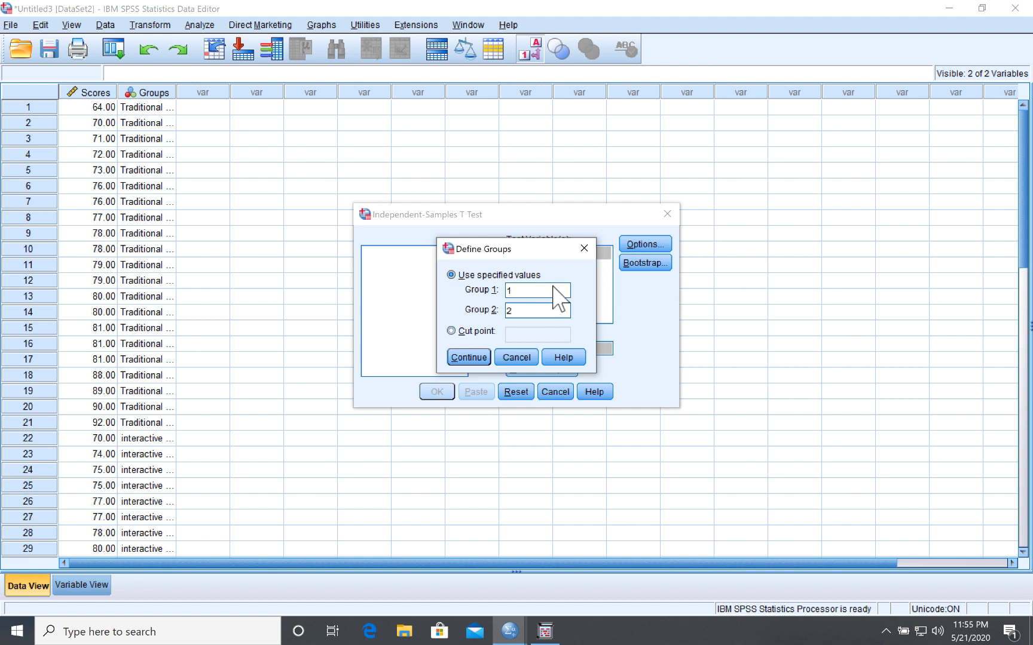
left_click(464, 356)
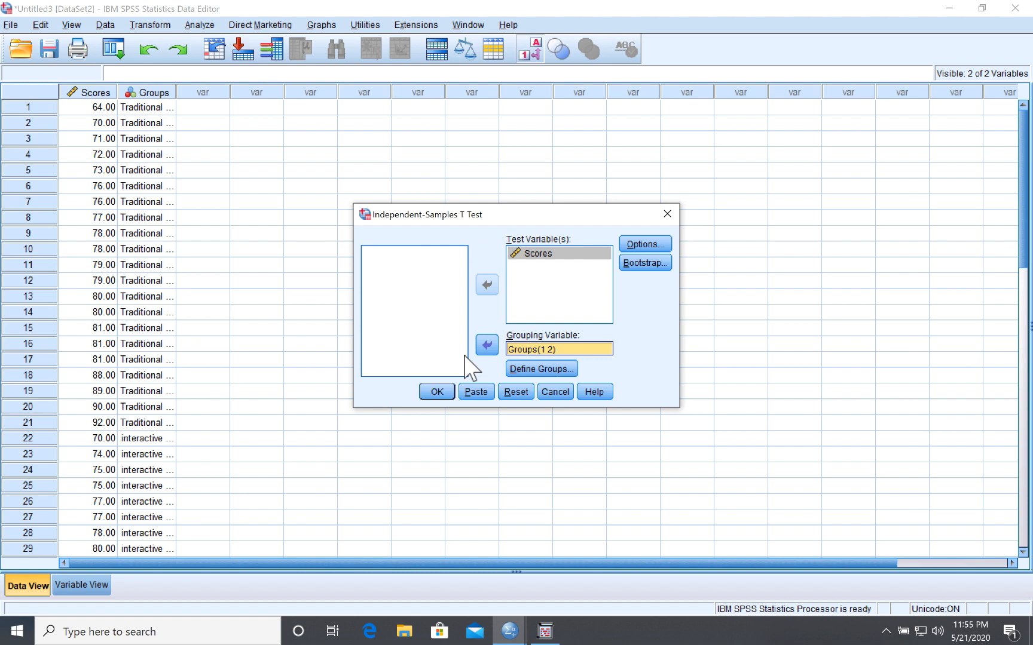
Step: Run the Independent-Samples T Test and review the Group Statistics and Independent Samples Test tables
left_click(437, 392)
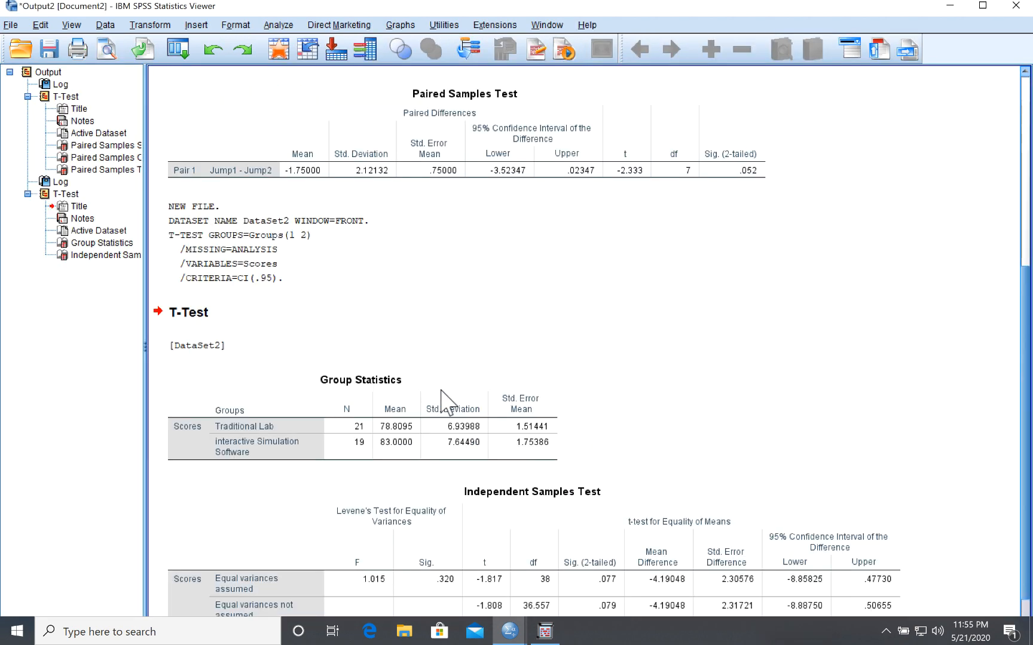
scroll(928, 366, "down", 1)
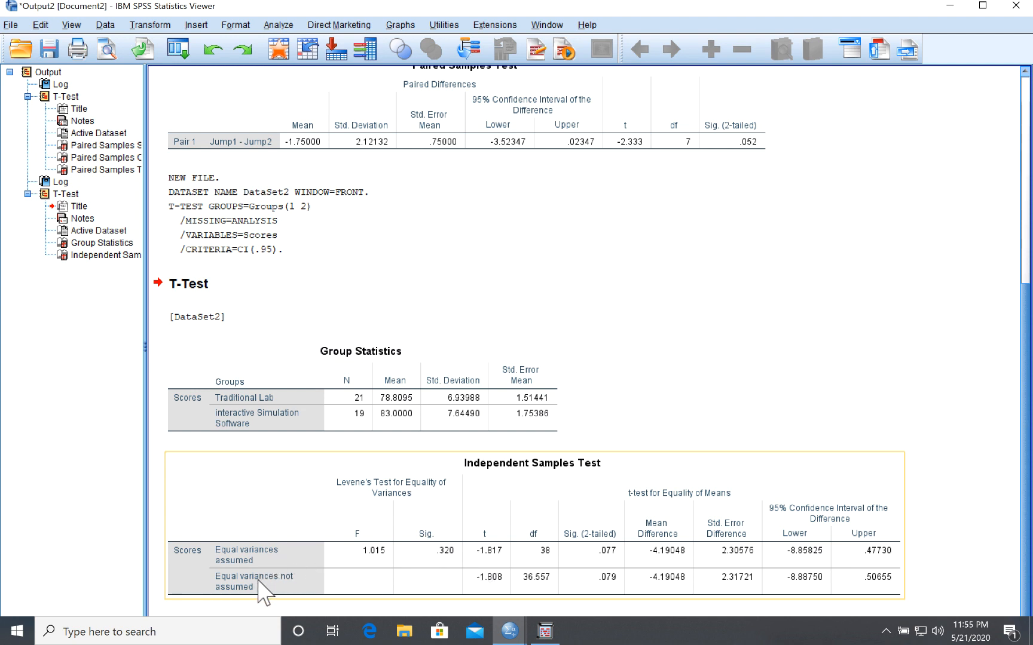
double_click(91, 5)
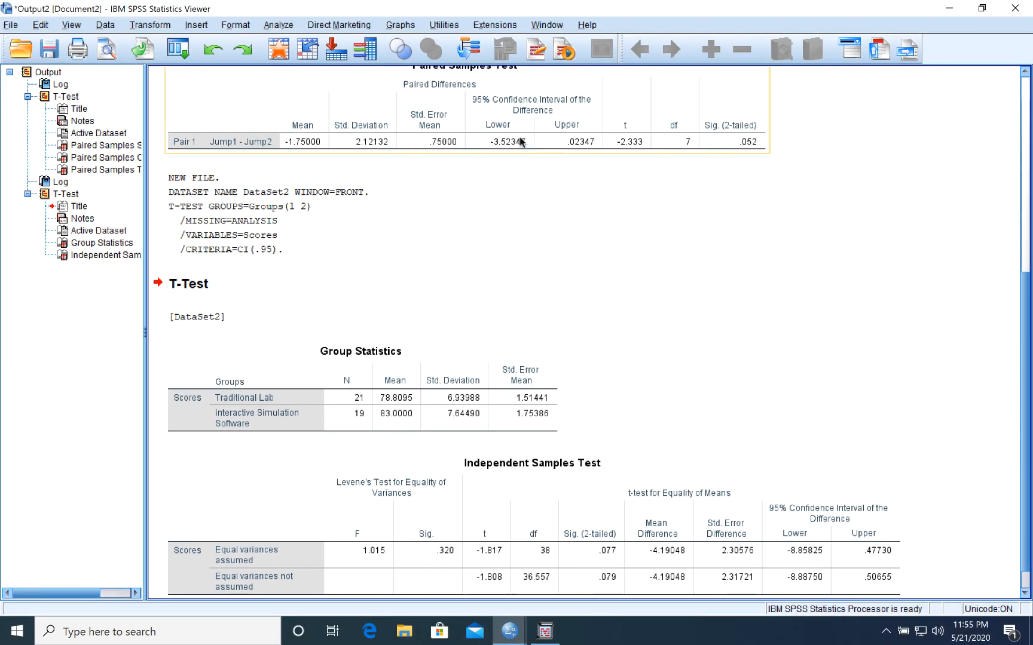
scroll(879, 247, "down", 1)
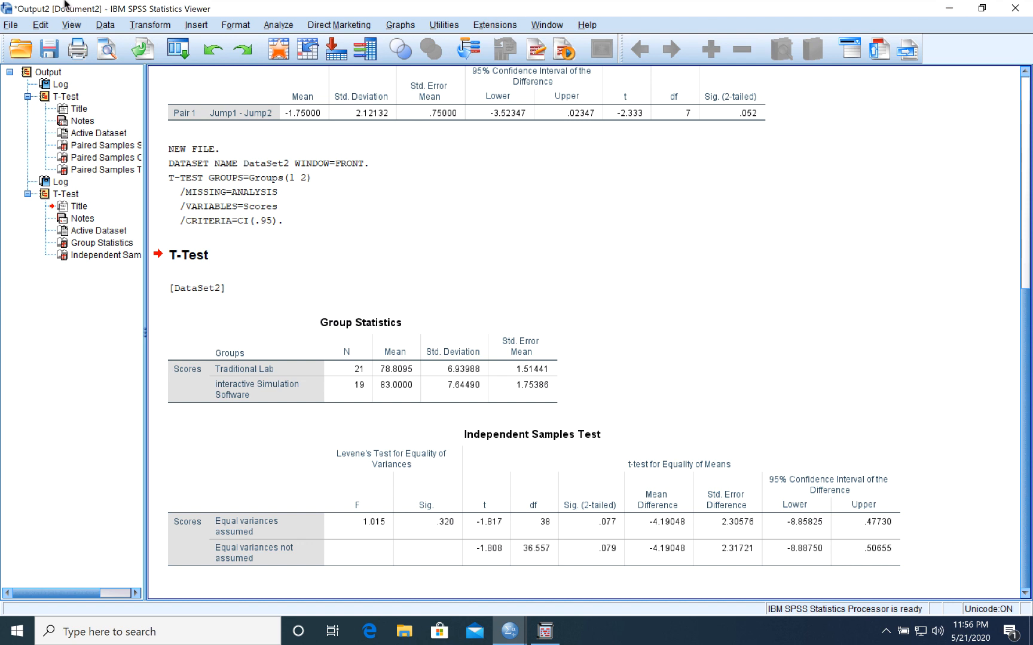
Step: Take the Windows 10 virtual machine out of full screen and minimize it to read Exercise 22 in Chrome
mouse_move(65, 5)
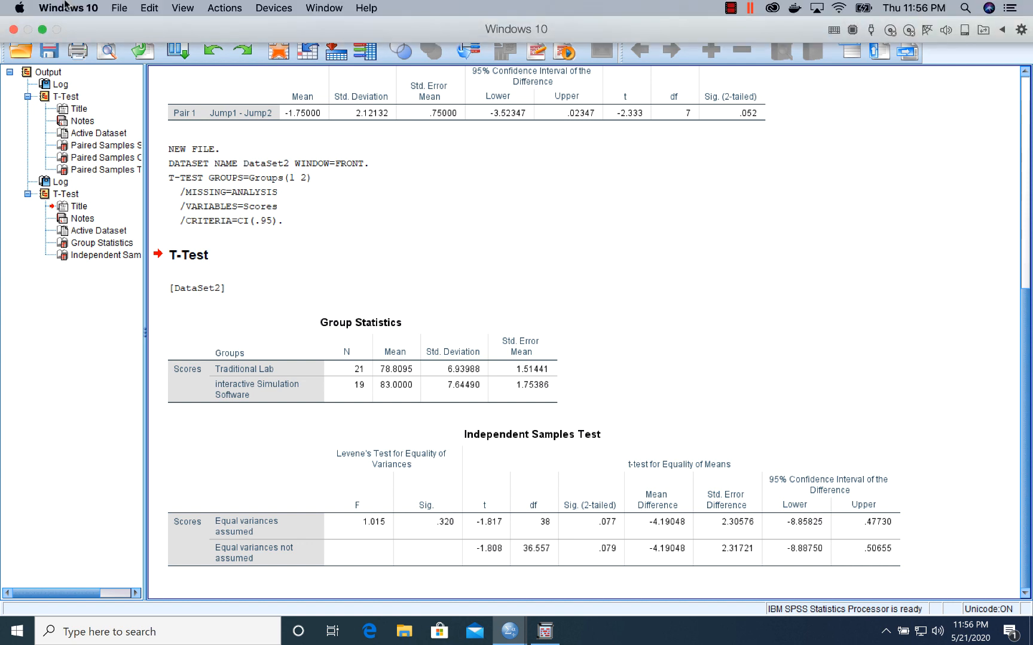
left_click(43, 31)
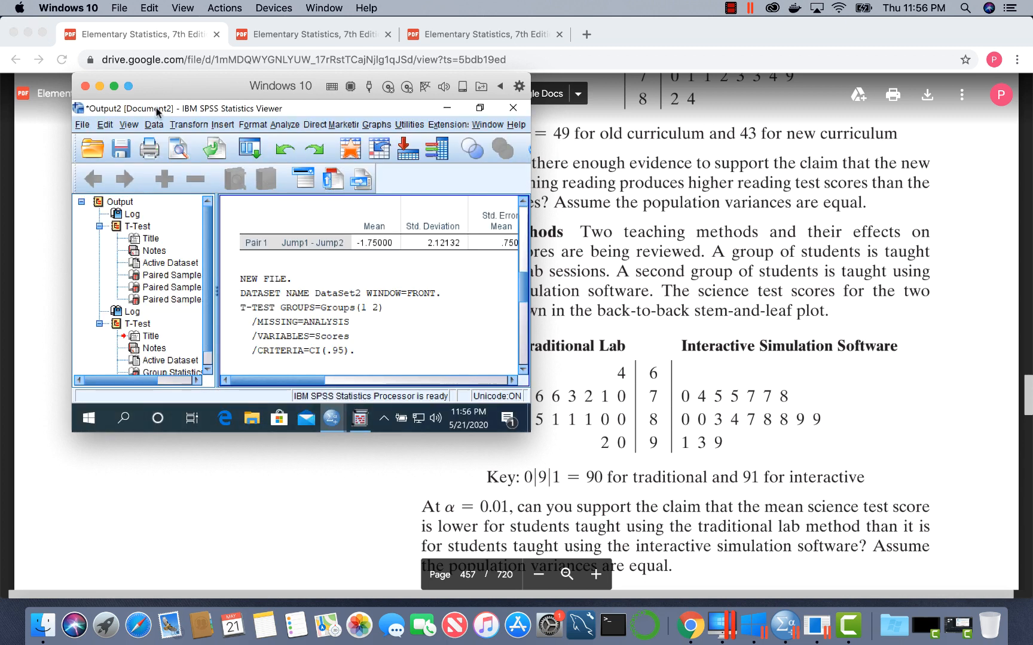
left_click(100, 87)
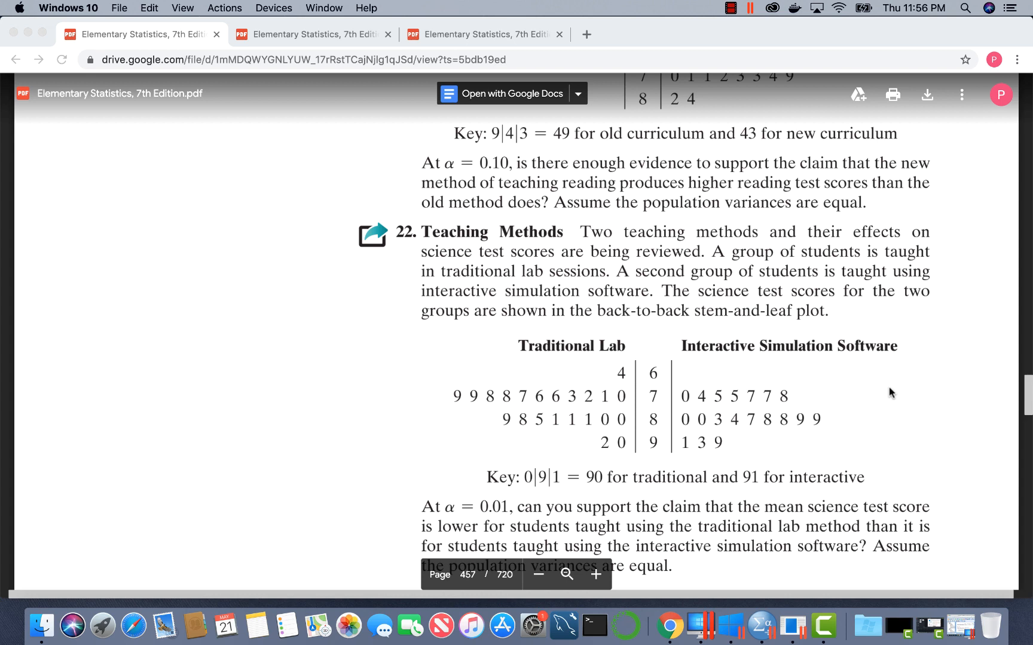
Step: Examine the textbook's flowchart and guidelines for two-sample t-tests, including the degrees of freedom for equal population variances
left_click(509, 40)
left_click(509, 36)
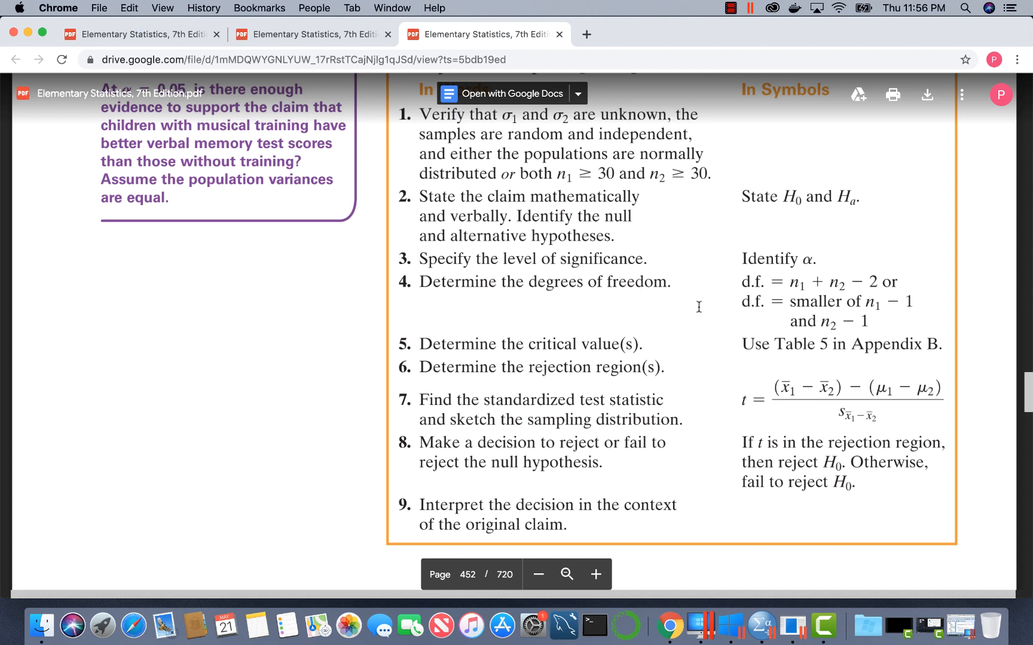
scroll(699, 307, "up", 10)
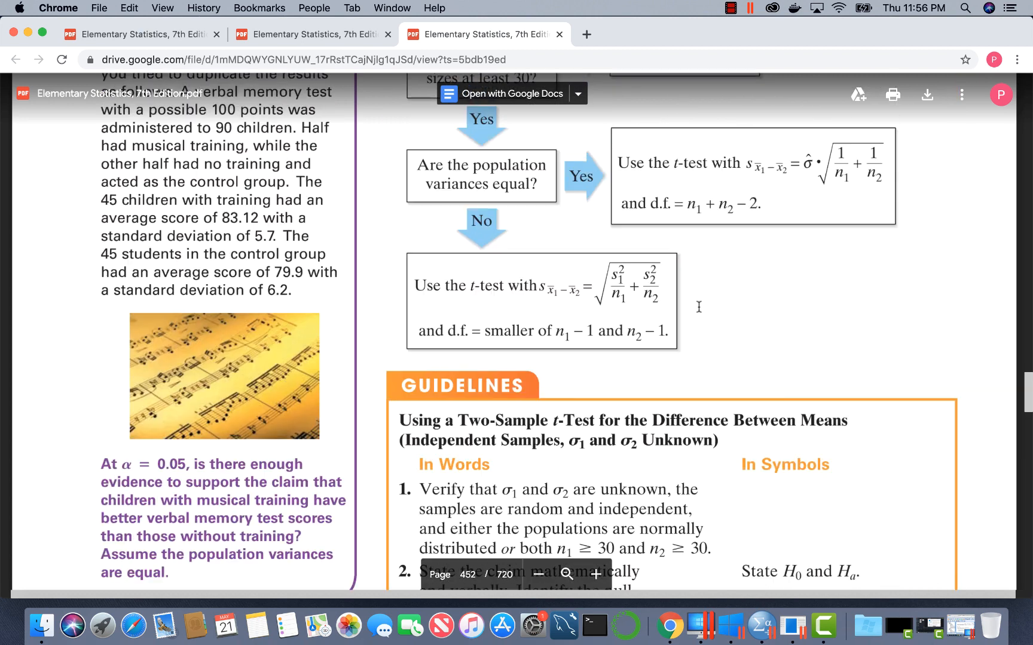
scroll(699, 307, "up", 3)
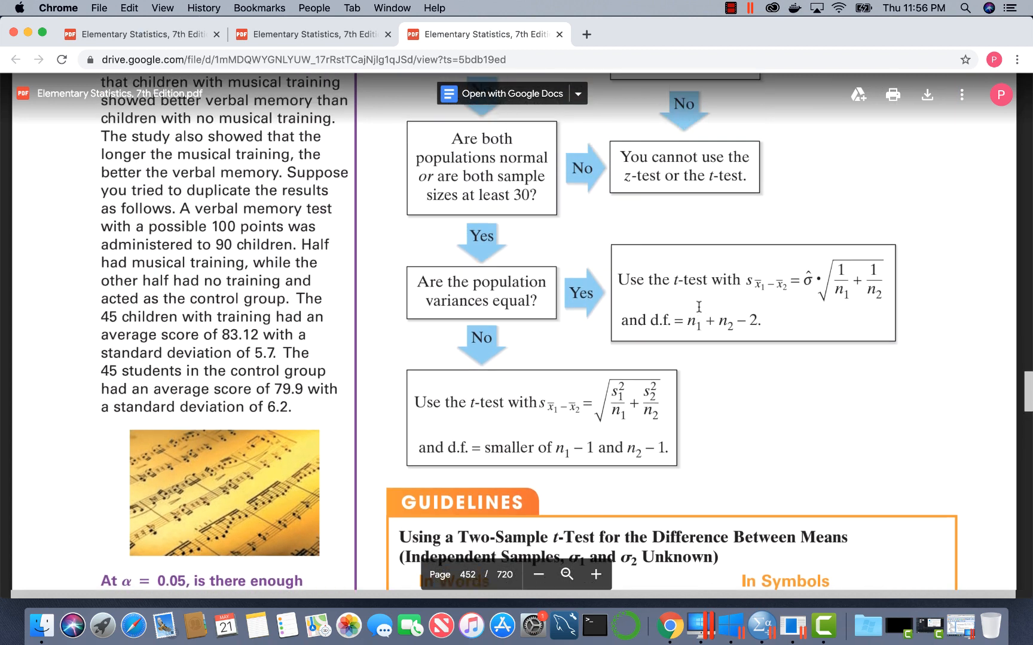
scroll(699, 307, "up", 1)
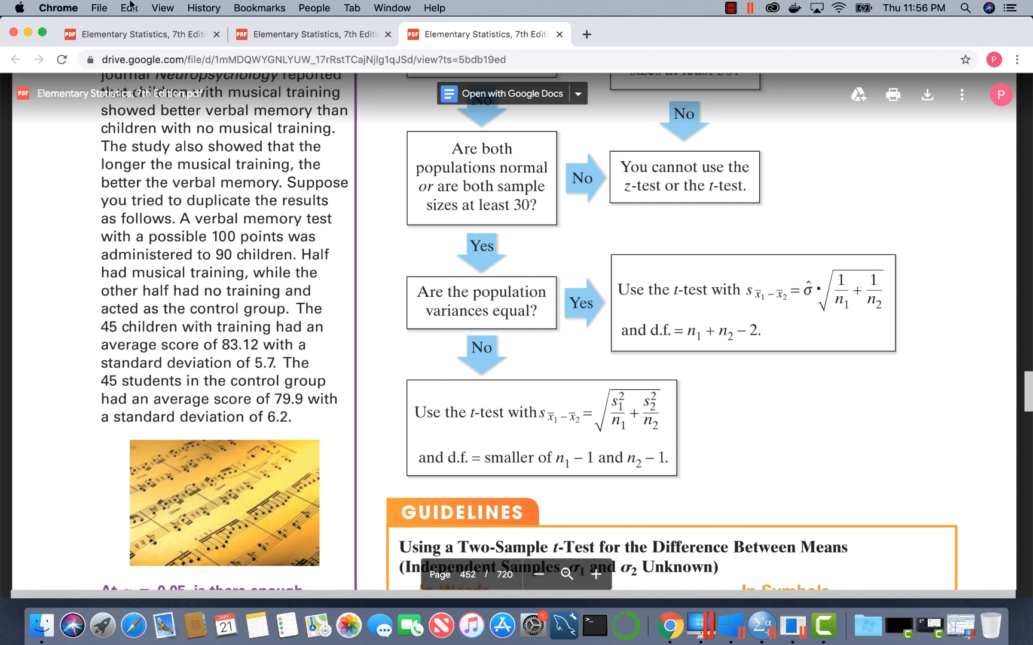
Step: Reread the claim and equal-variance assumption in Exercise 22, and reopen the SPSS output in full screen
left_click(160, 35)
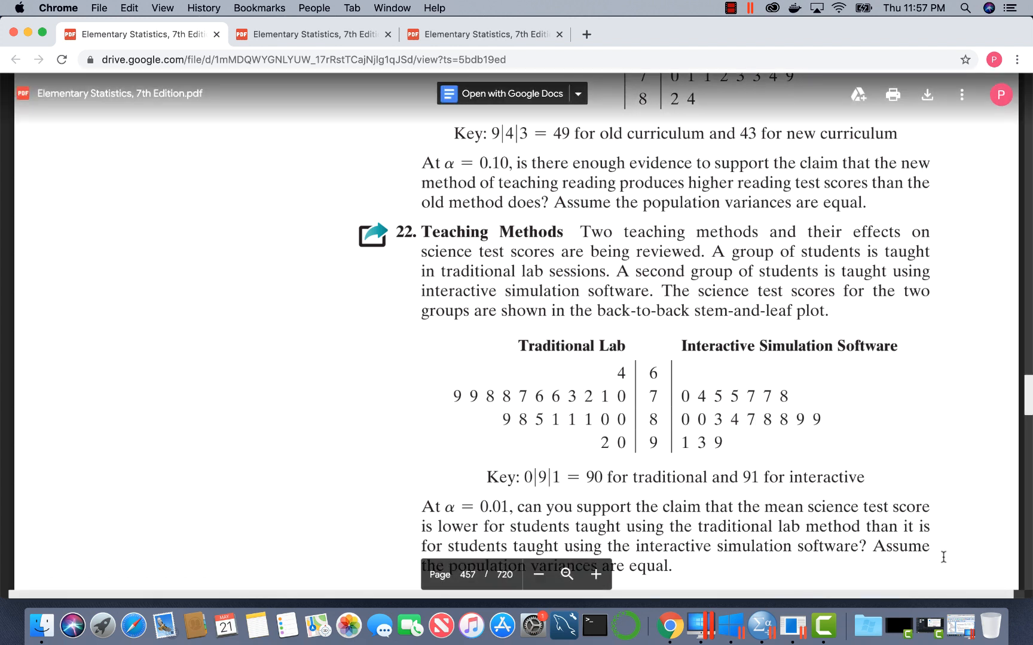
left_click(959, 627)
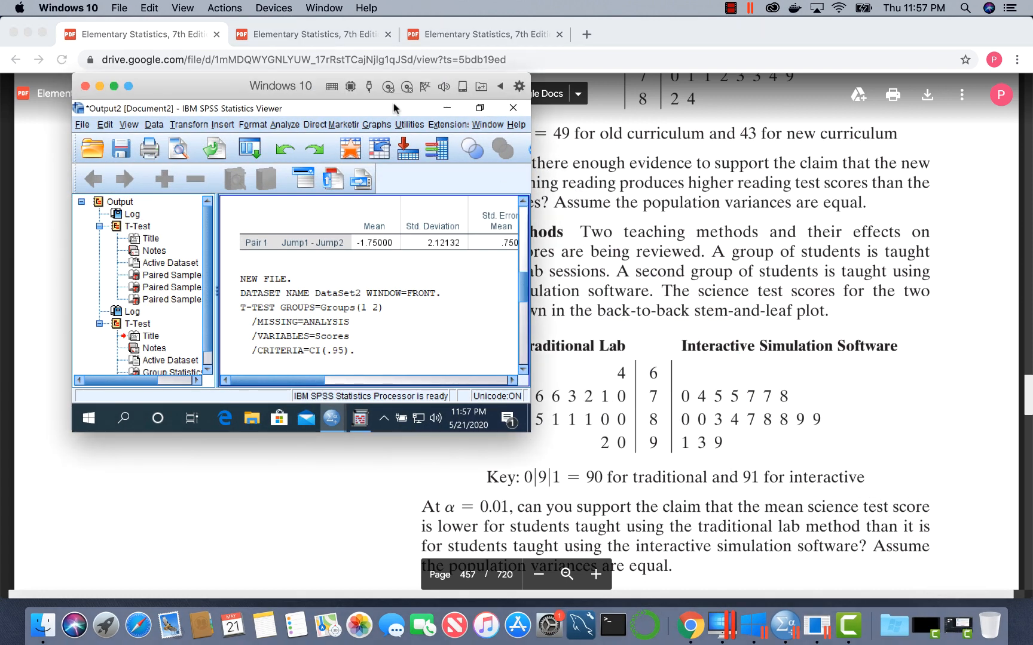
left_click(114, 86)
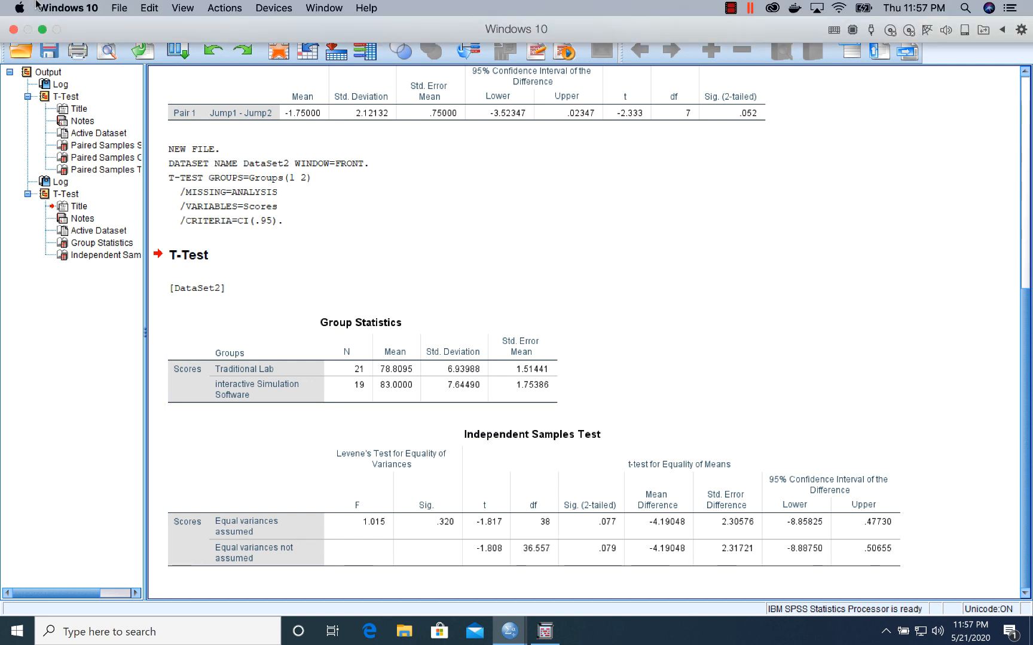
Step: Restore the SPSS output viewer to a smaller window, and minimize the virtual machine to return to Exercise 22
left_click(37, 7)
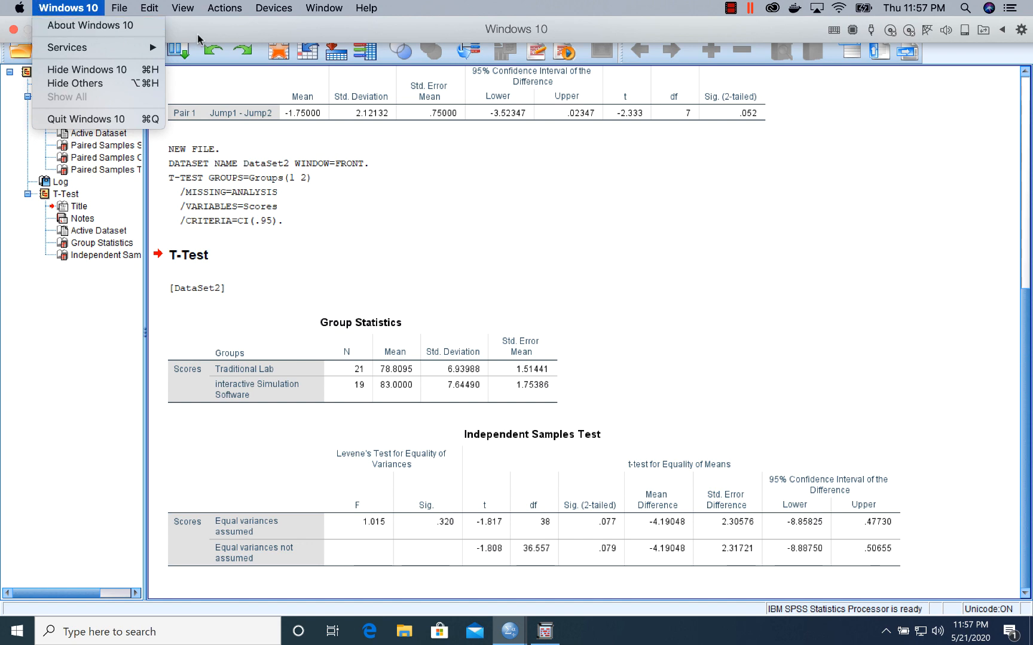
left_click(198, 40)
double_click(50, 5)
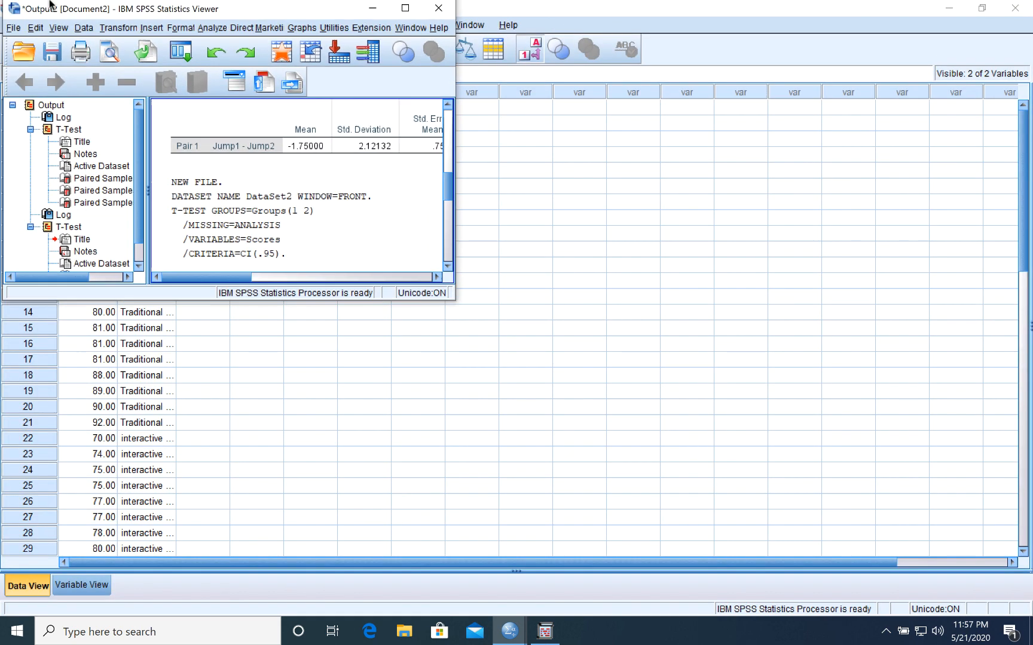
mouse_move(53, 5)
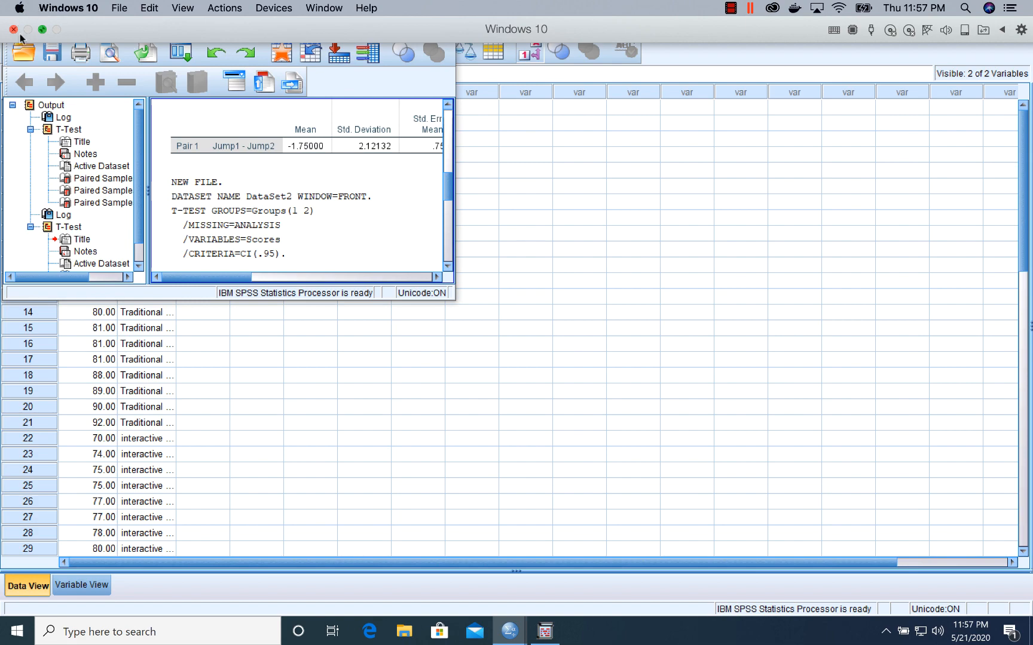
left_click(42, 31)
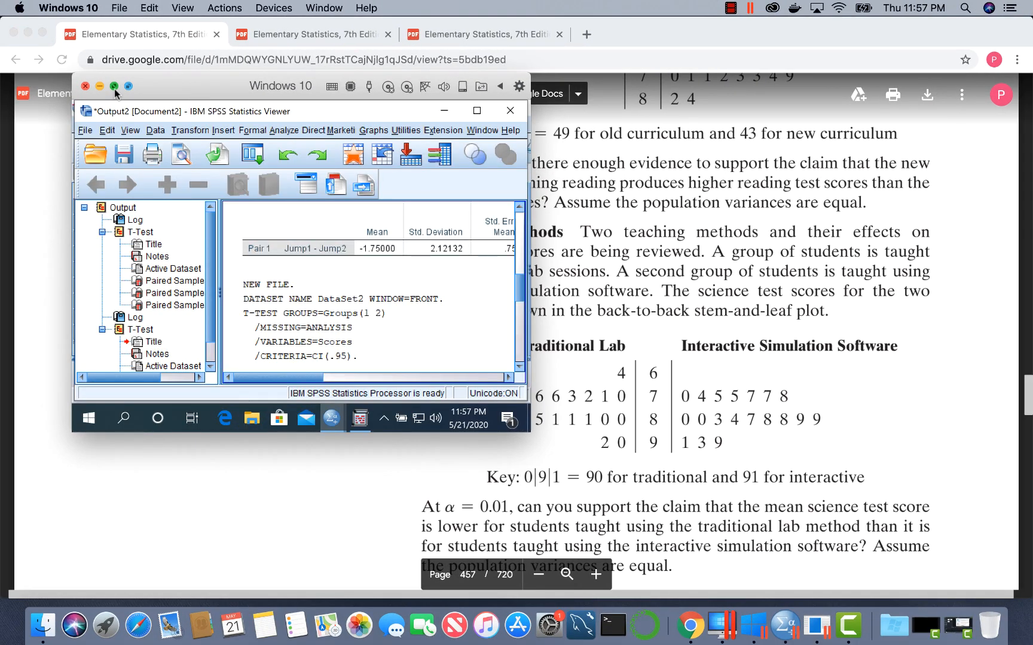
left_click(100, 88)
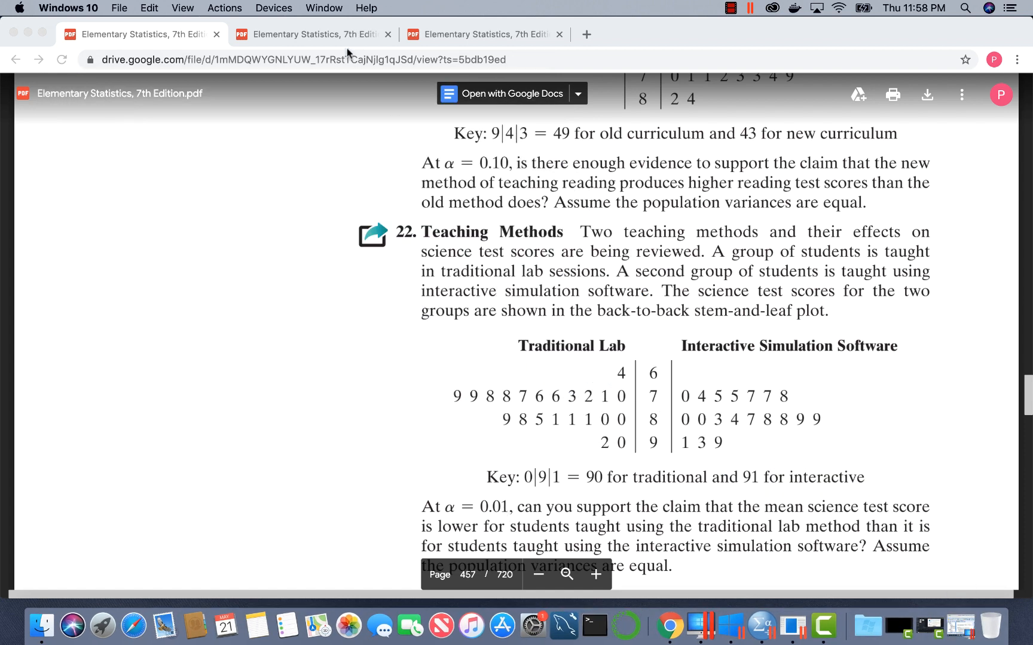
Step: Compare Exercise 22's claim and significance level with the textbook's t-distribution table and the flowchart's degrees-of-freedom rule for equal variances
left_click(309, 37)
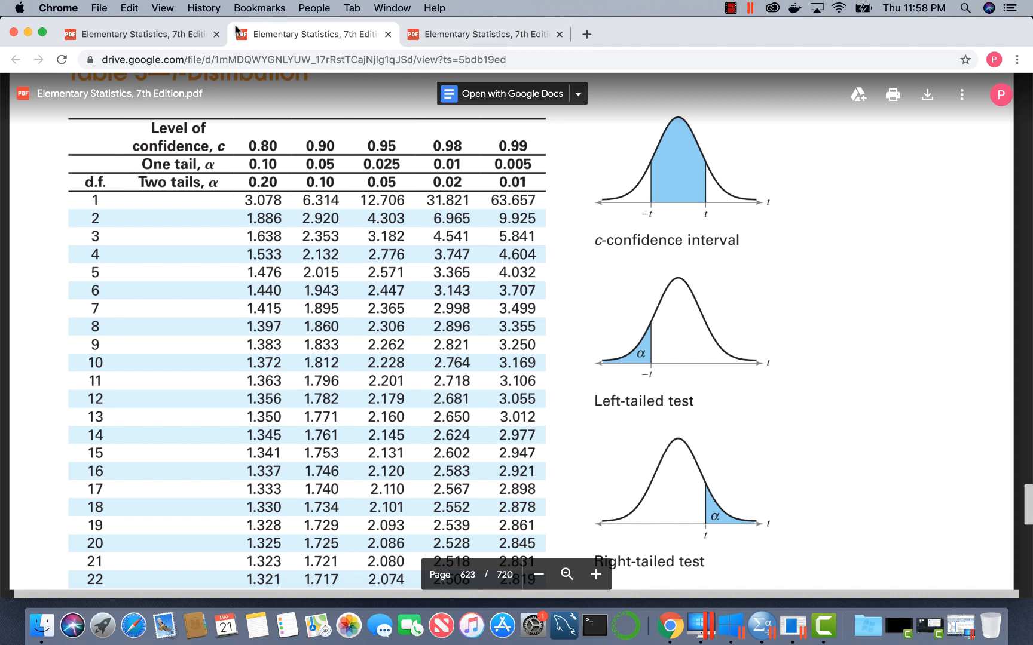
left_click(187, 36)
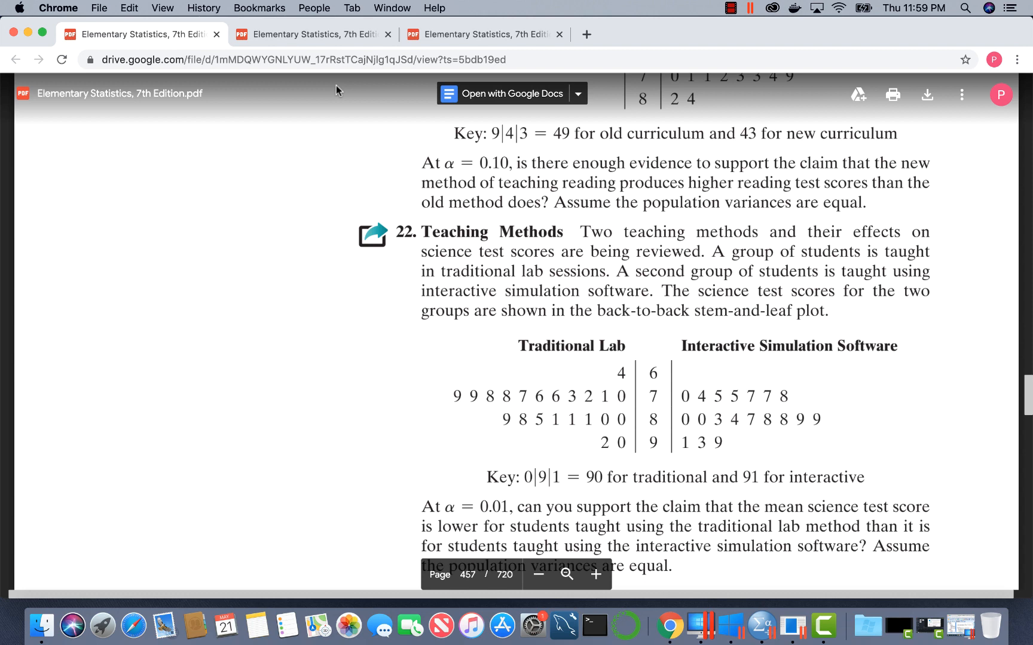
left_click(480, 34)
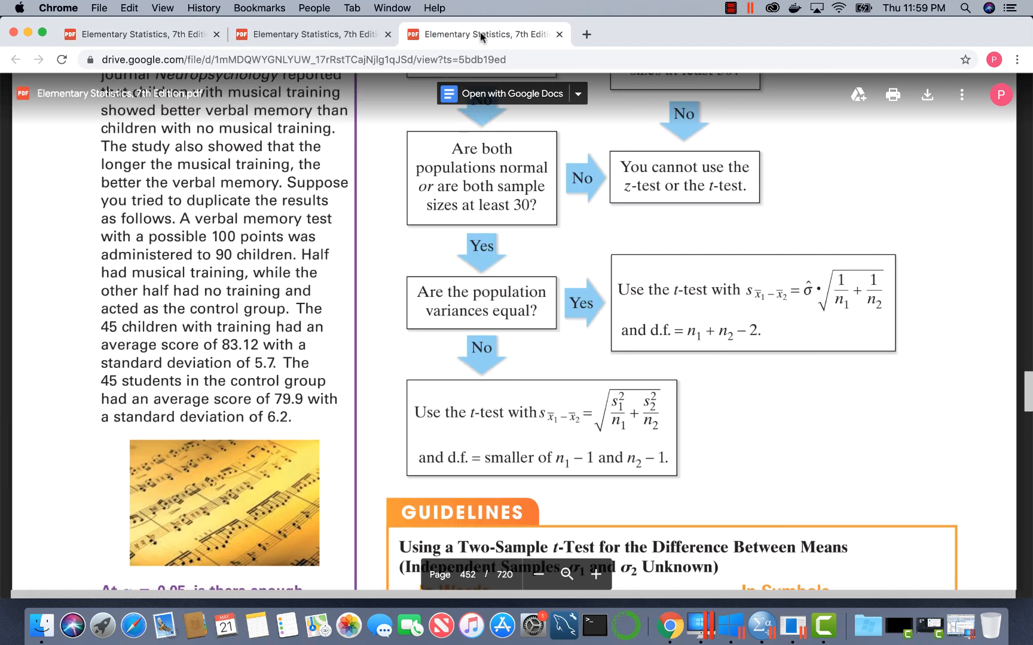
left_click(366, 37)
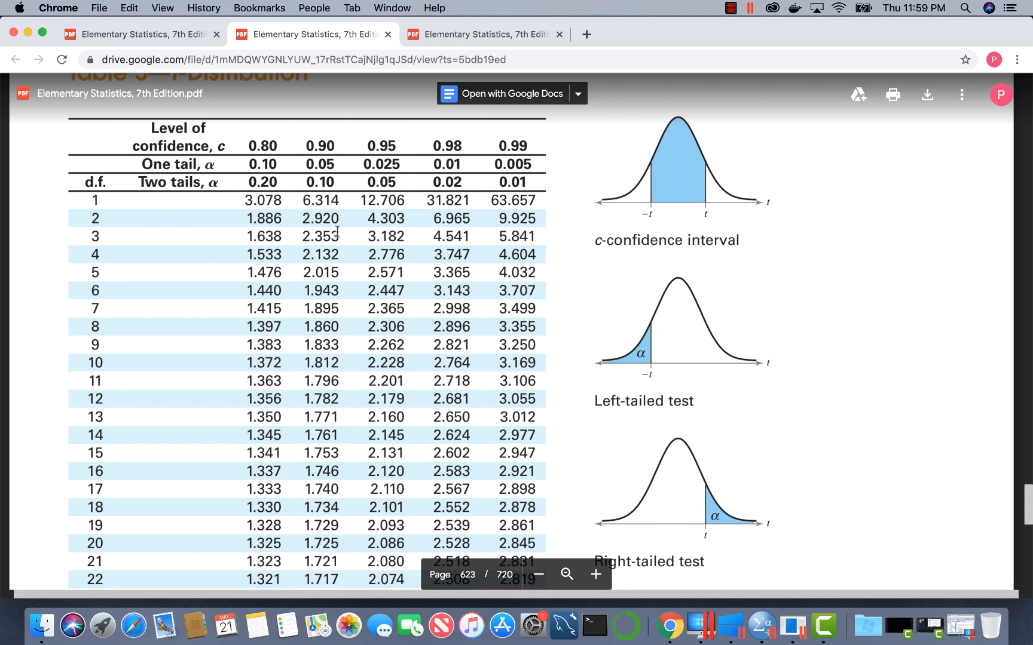
left_click(178, 38)
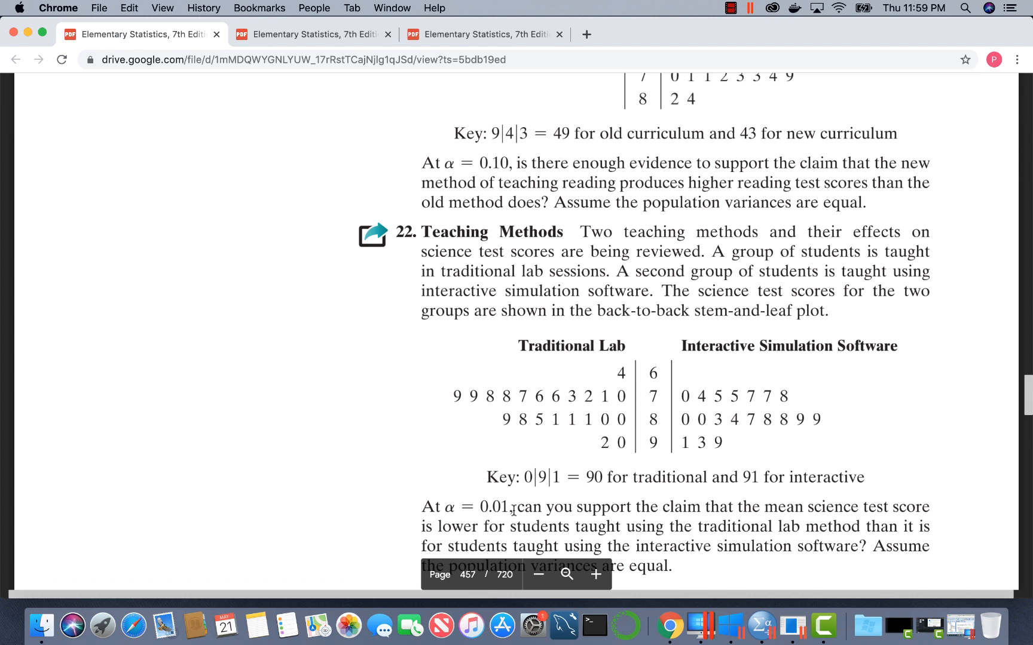
left_click(474, 36)
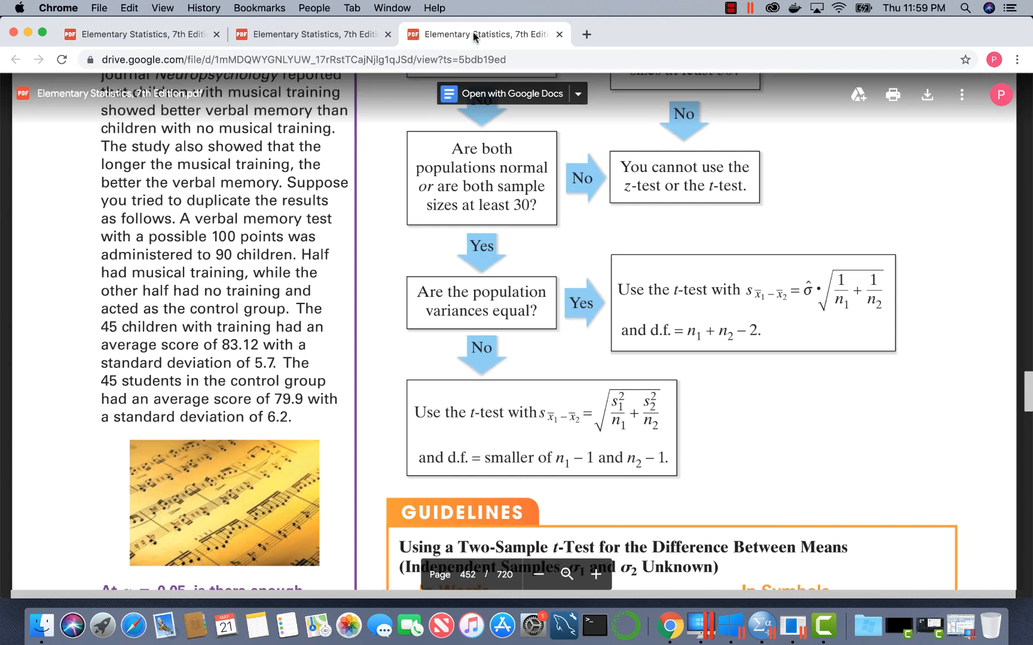
Step: Look up the one-tailed critical value at α = 0.01 for 38 degrees of freedom in the t-distribution table, rechecking the exercise
left_click(346, 35)
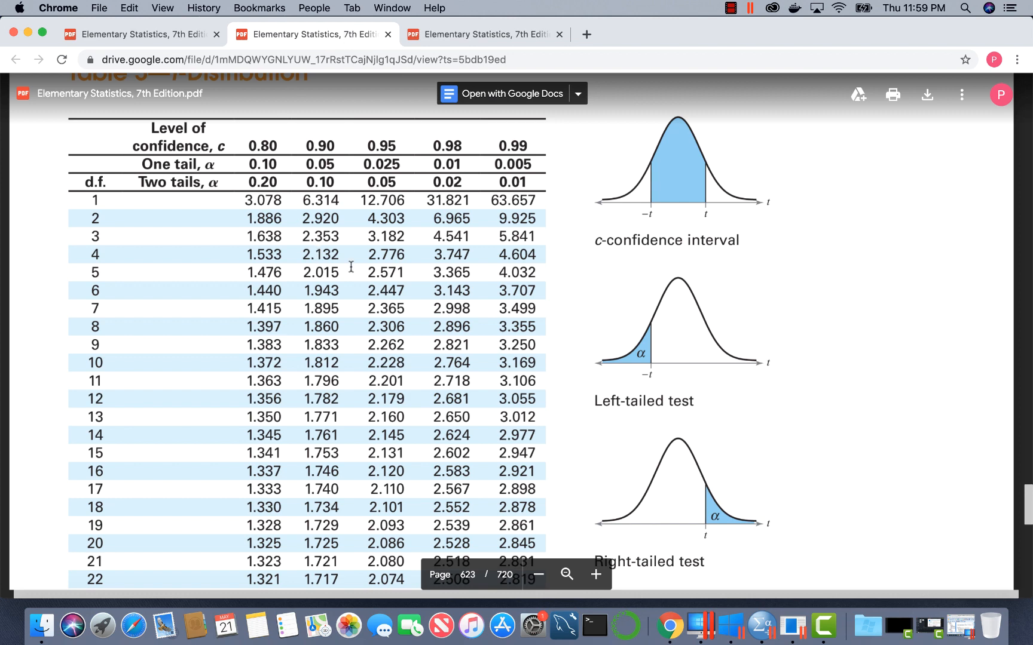
scroll(351, 267, "down", 1)
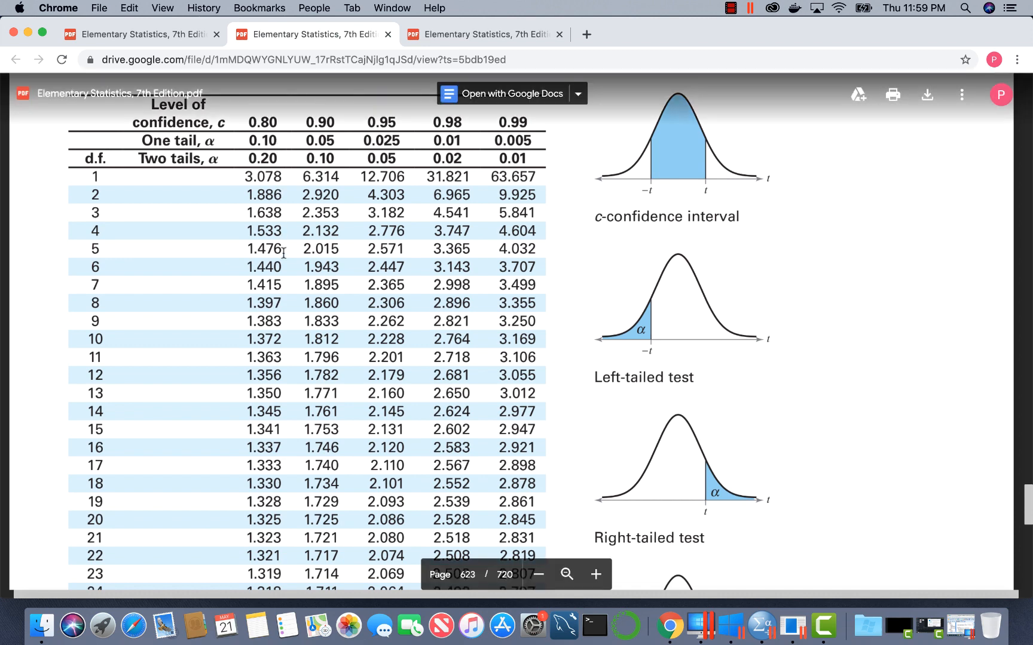
left_click(178, 36)
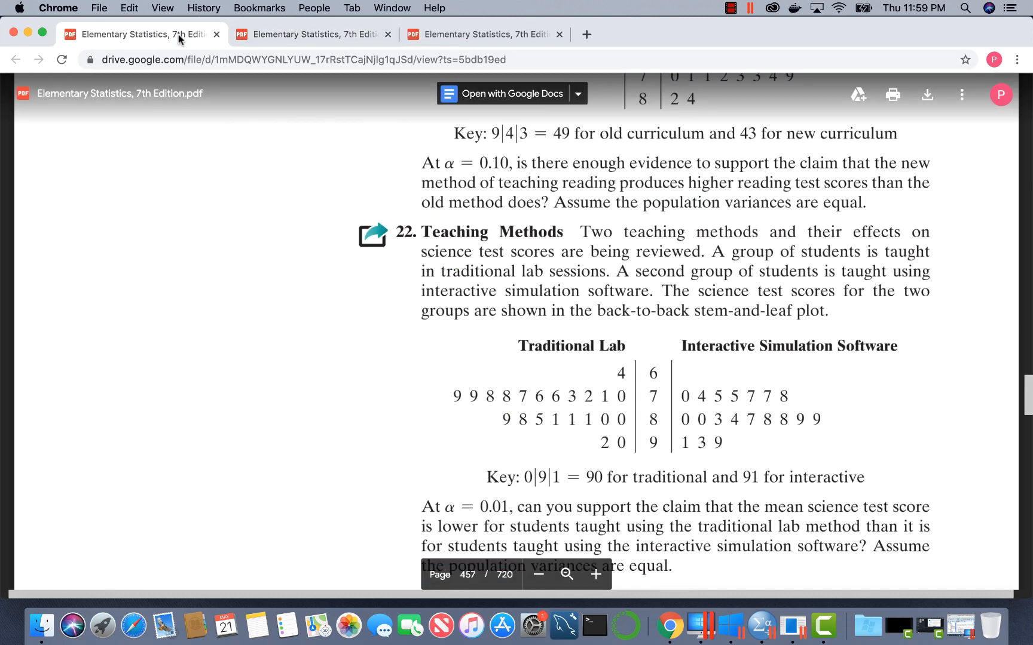
left_click(296, 33)
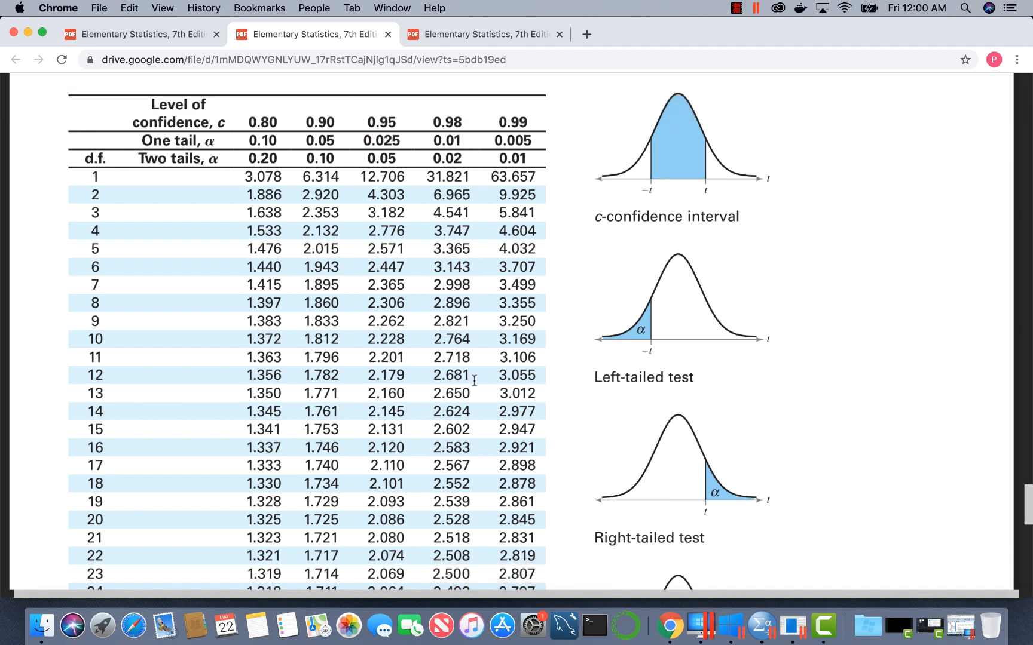
scroll(474, 381, "down", 5)
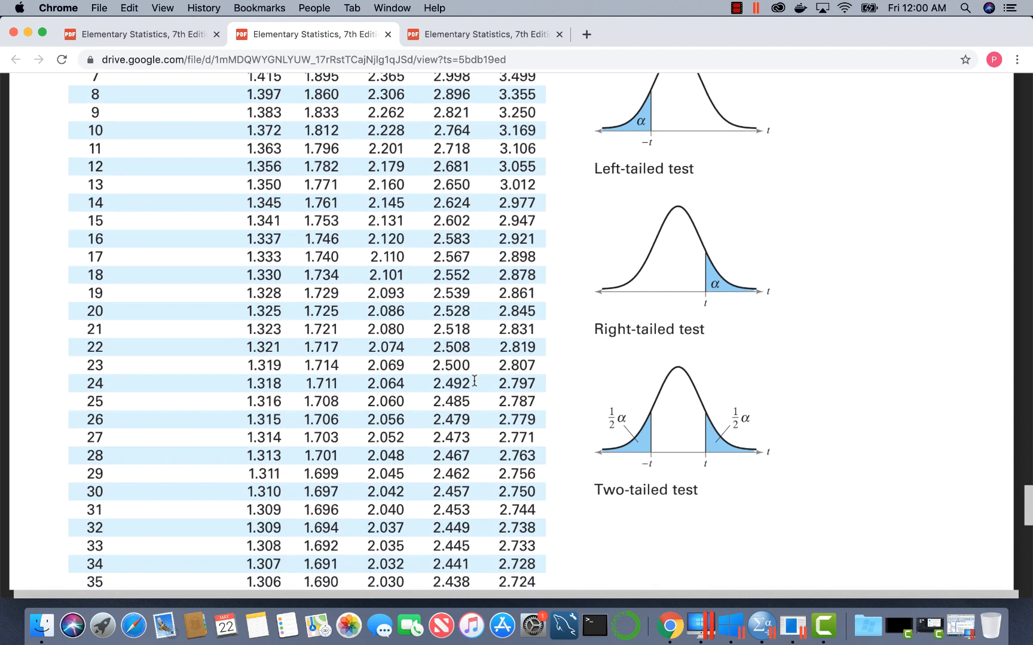
scroll(474, 381, "down", 3)
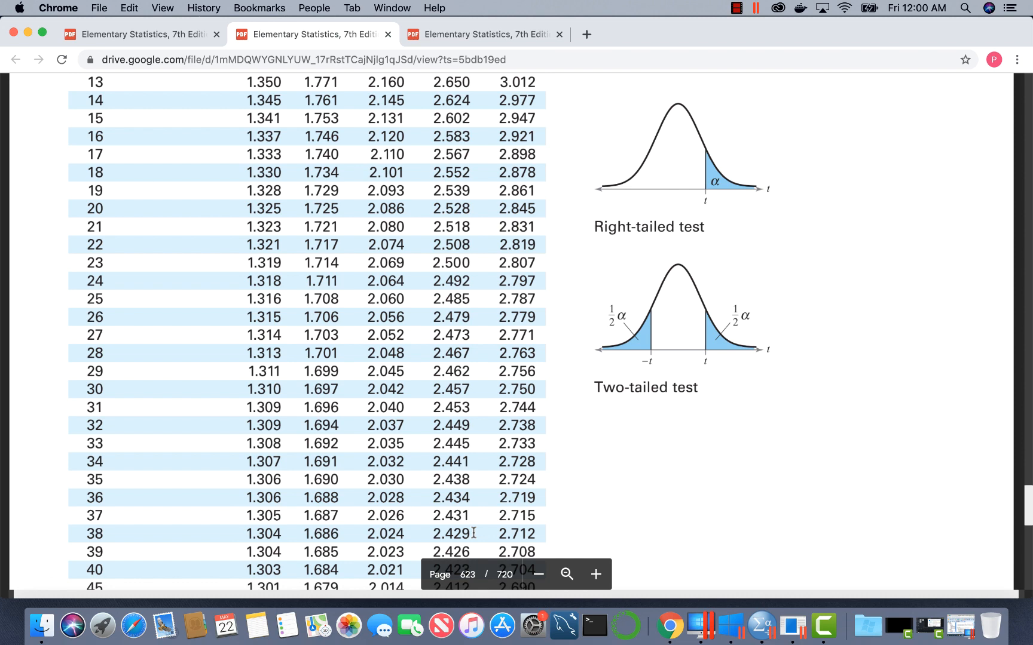
Step: Reopen the Windows 10 virtual machine in full screen and maximize the SPSS output viewer to examine the Independent Samples Test table
left_click(961, 626)
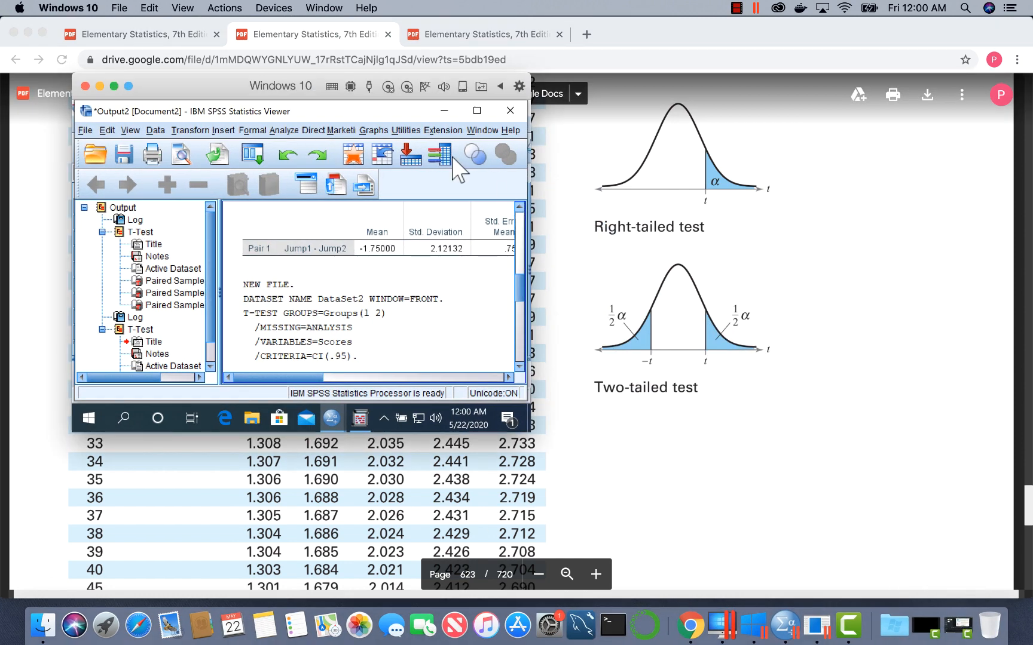
left_click(113, 87)
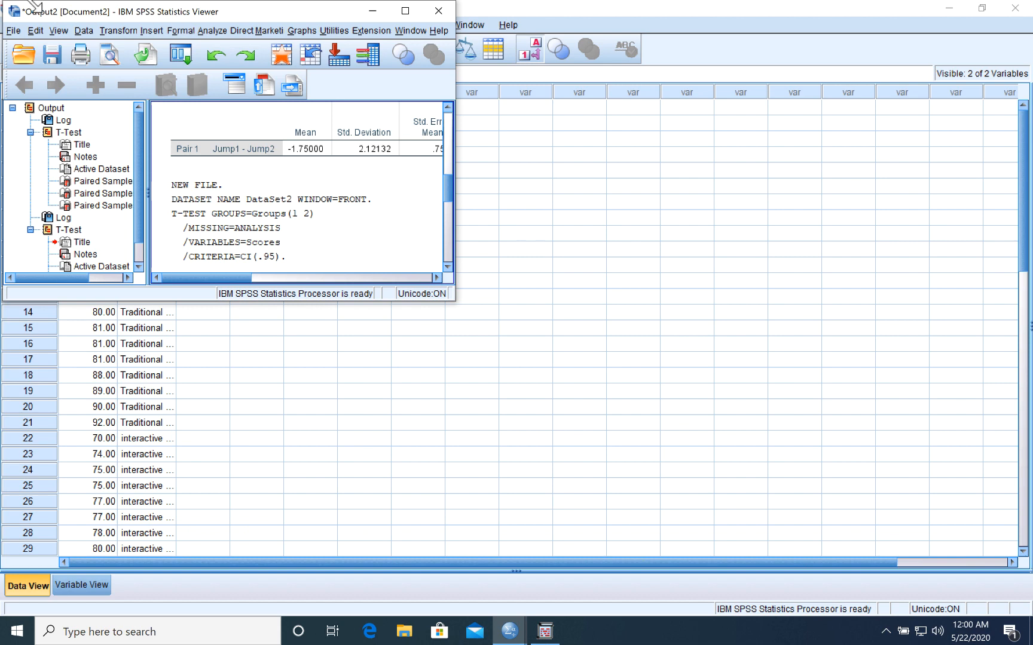
left_click(406, 12)
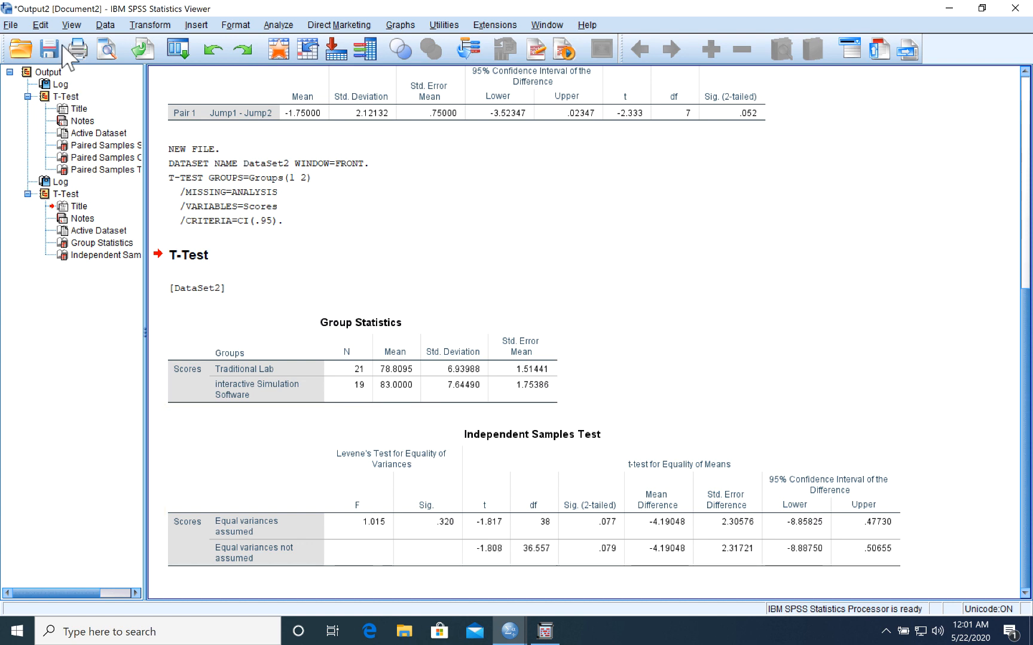
Step: Minimize the virtual machine, then reread Exercise 22's claim and the textbook flowchart for equal population variances in Chrome
mouse_move(44, 3)
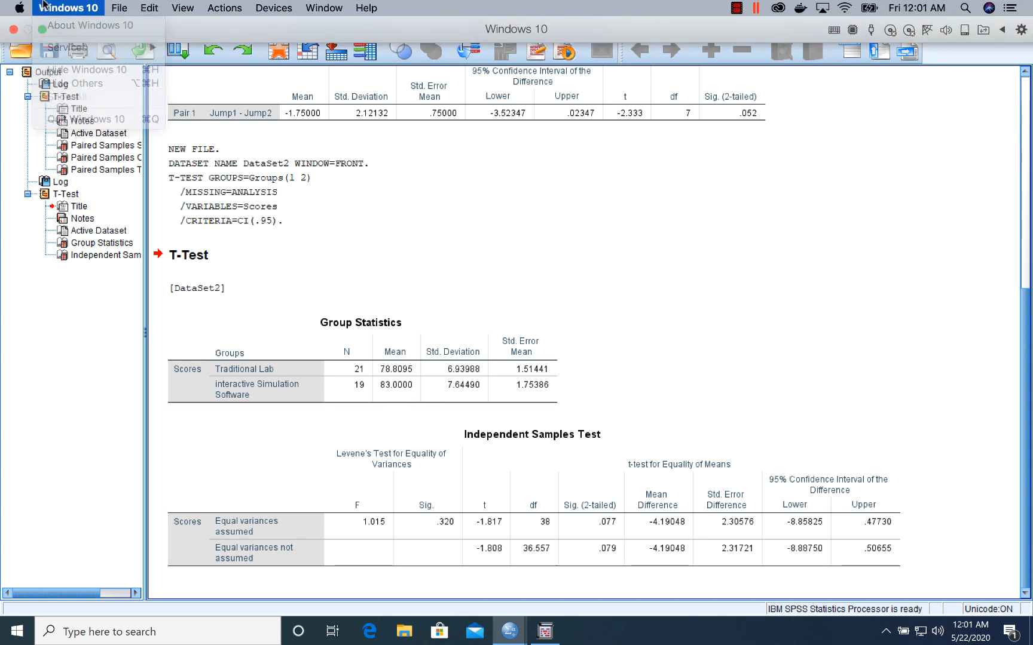
left_click(42, 29)
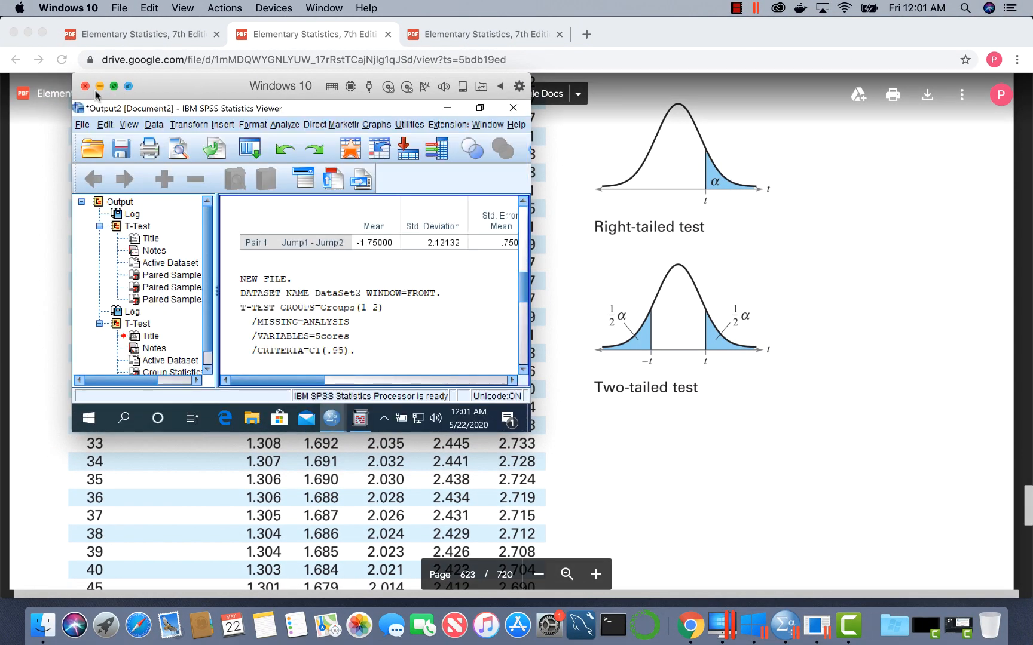
left_click(98, 87)
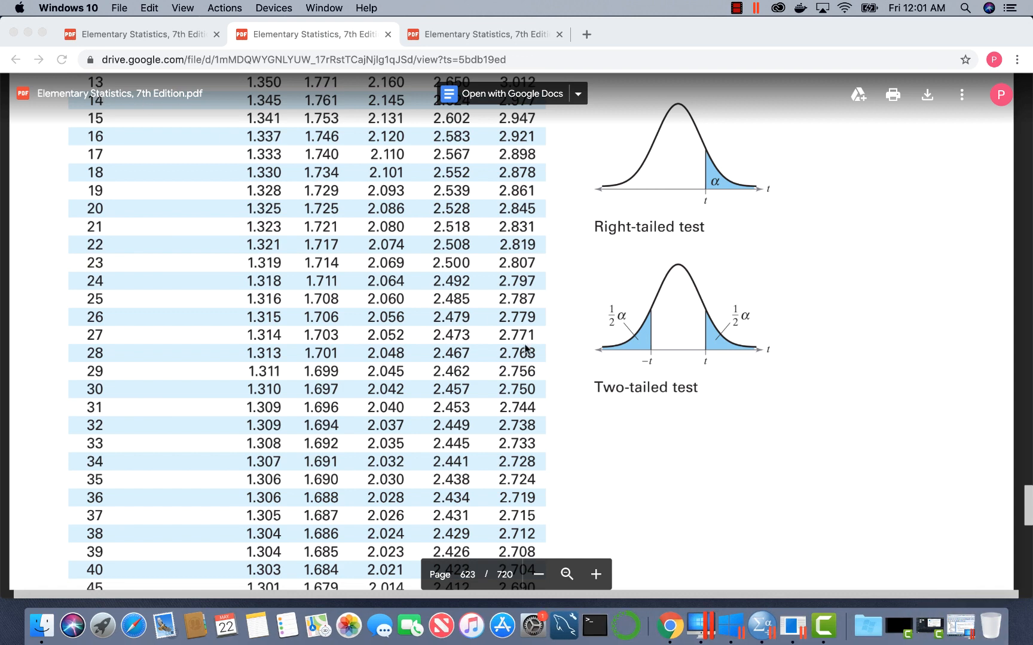
left_click(469, 36)
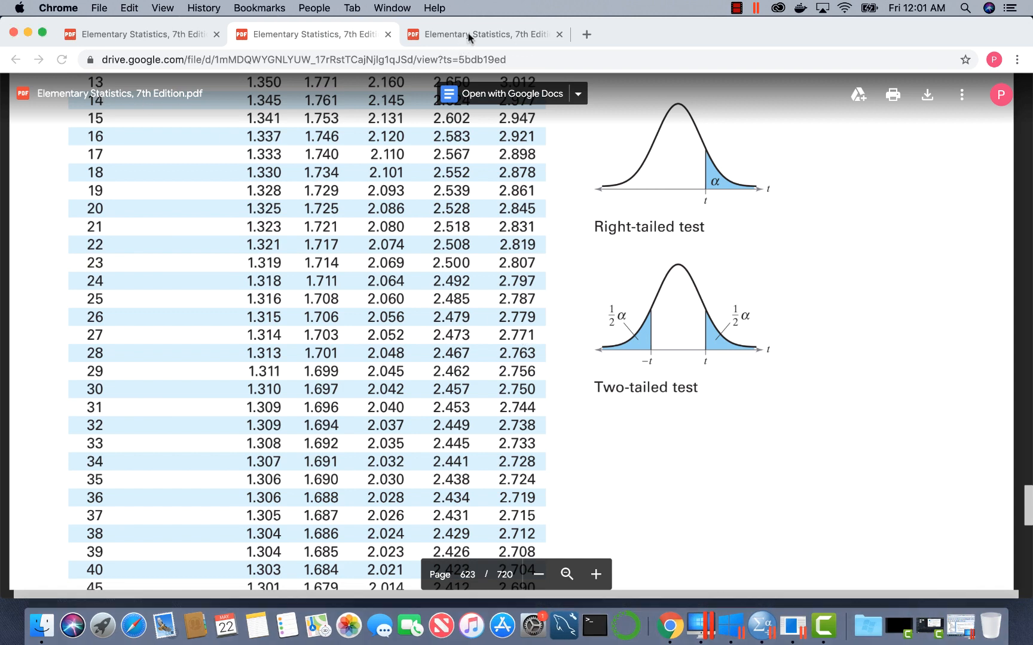
left_click(179, 34)
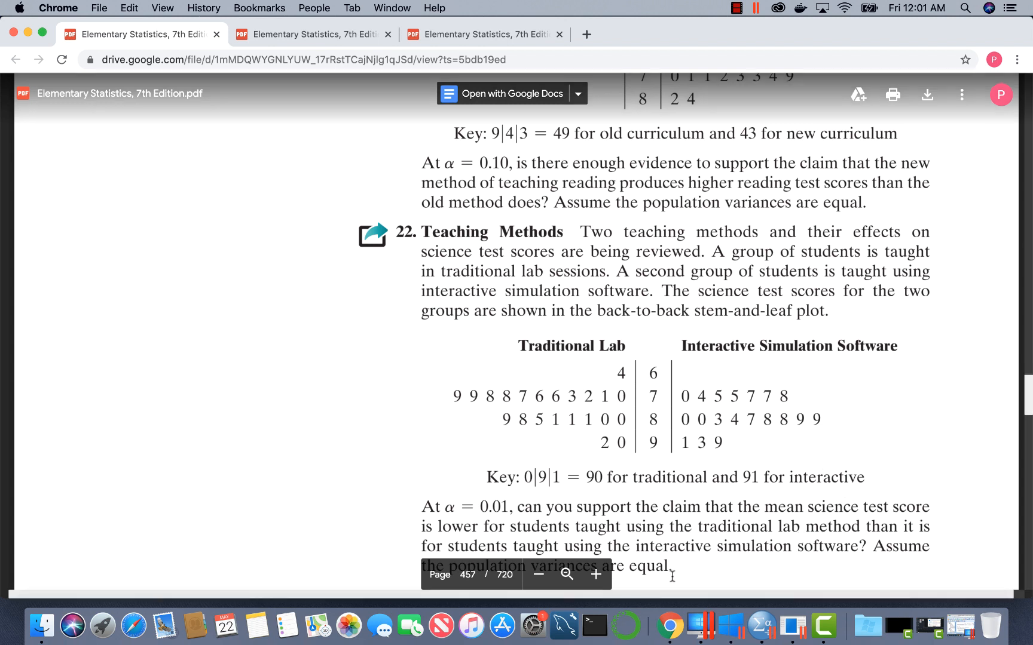
left_click(487, 35)
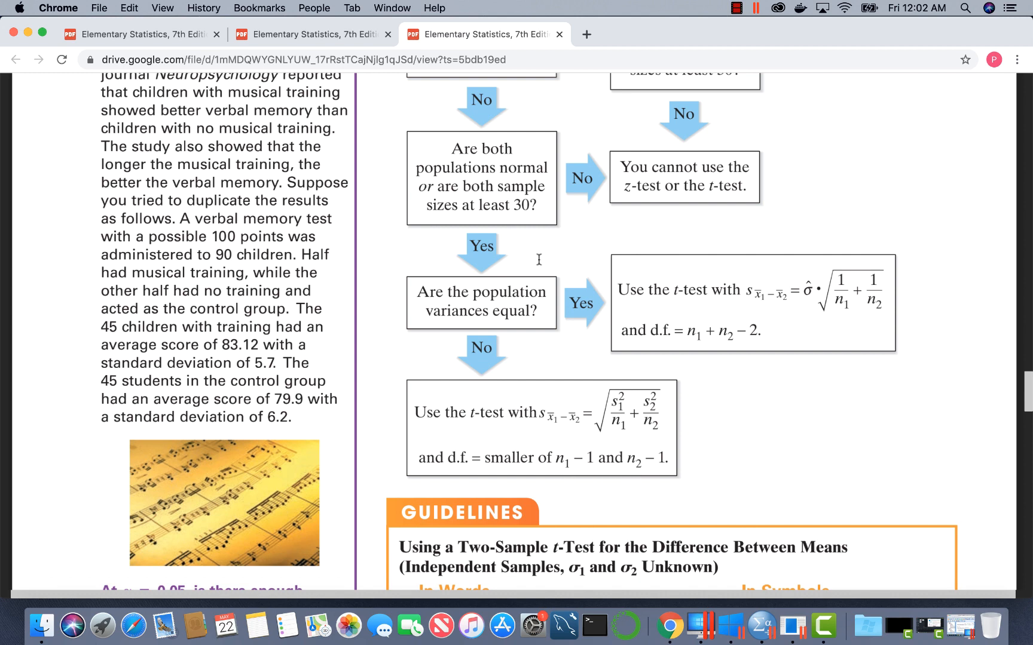
Step: Examine the one-tailed α = 0.01 column of the textbook's t-distribution table again
left_click(314, 27)
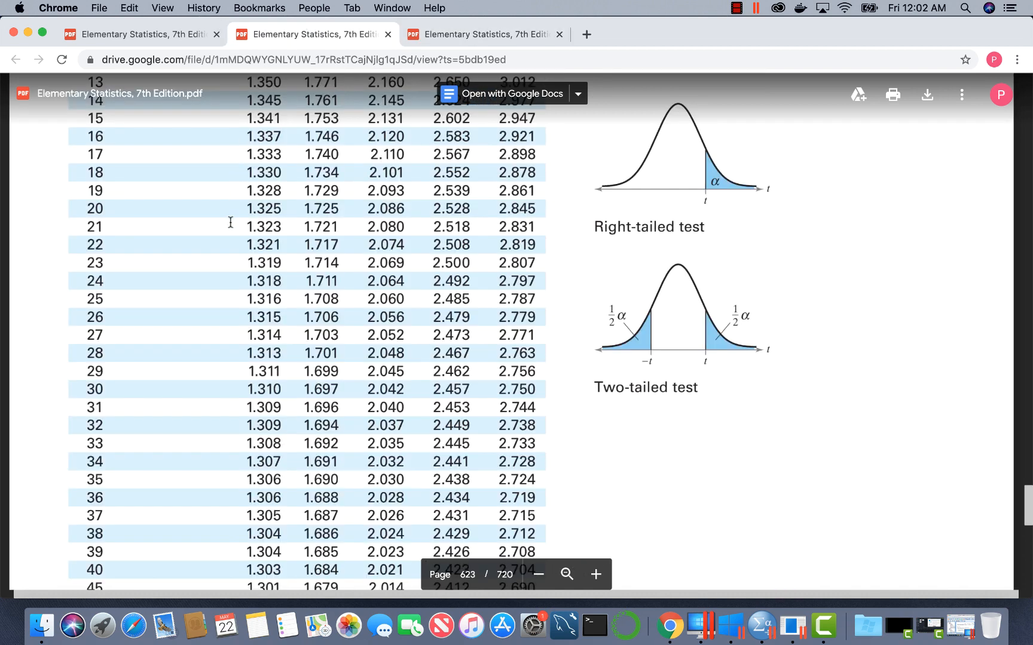
scroll(485, 269, "up", 6)
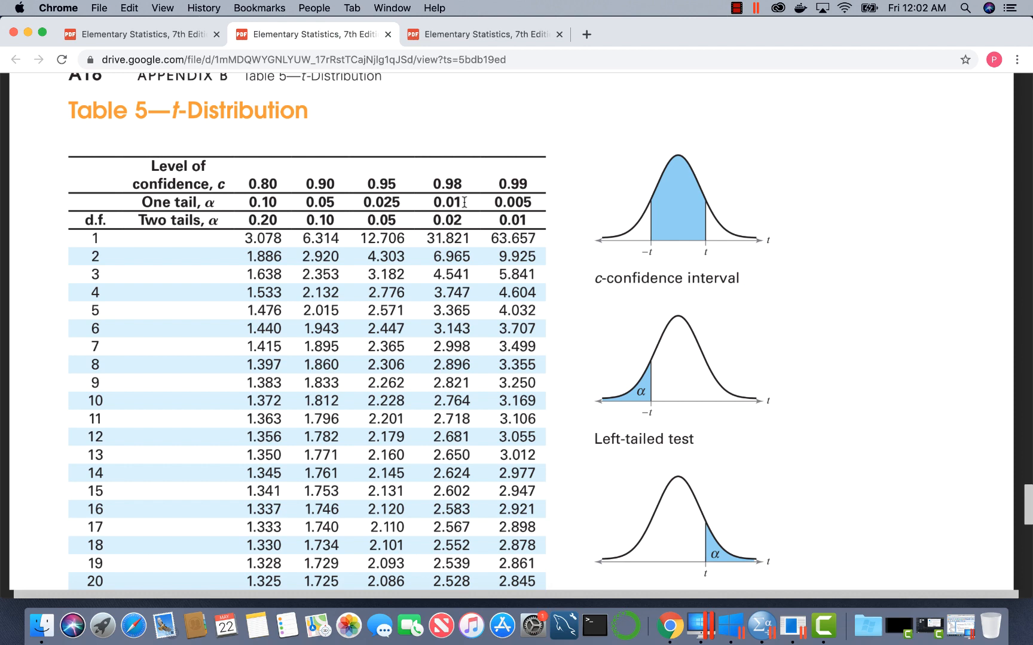
scroll(474, 294, "down", 2)
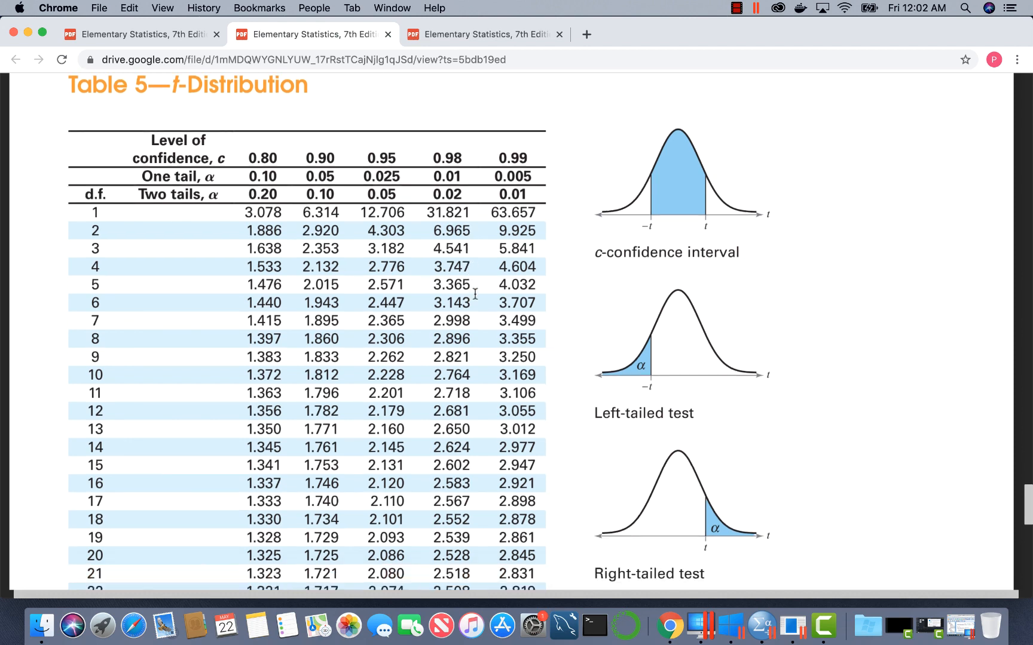
scroll(475, 294, "down", 5)
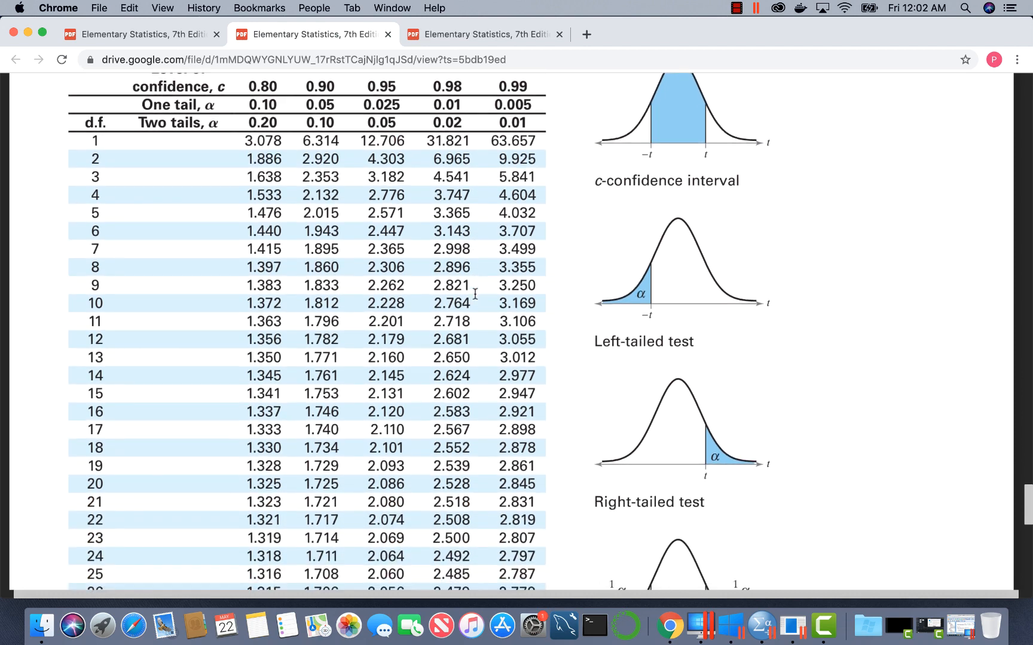
scroll(475, 294, "down", 1)
scroll(475, 295, "up", 1)
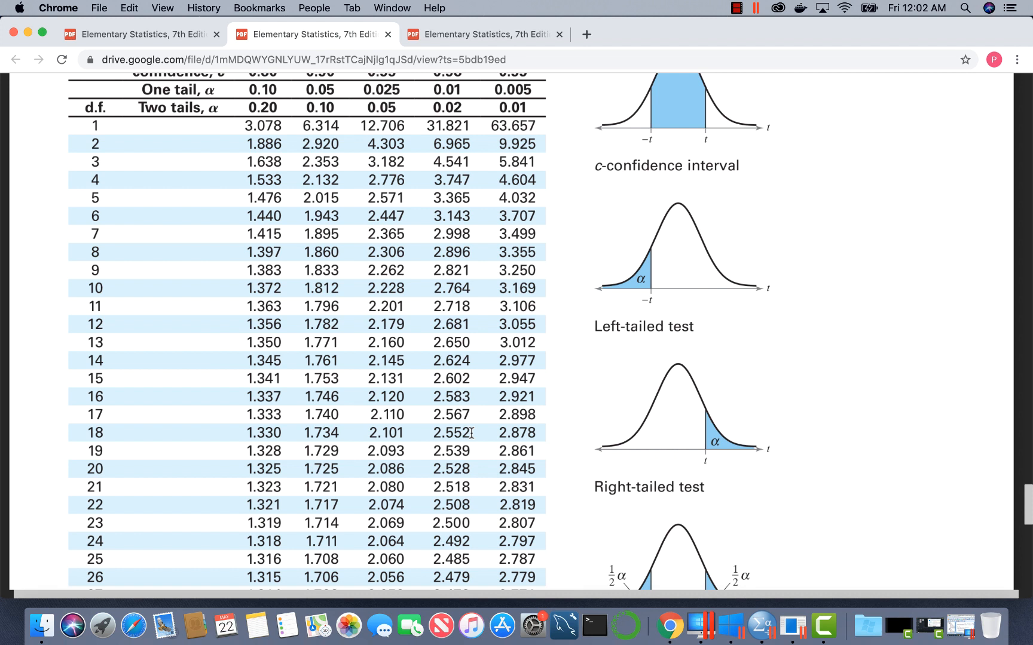
Step: Bring the SPSS output back in full screen, maximize the viewer, and select the Independent Samples Test table to read its t statistic
left_click(956, 626)
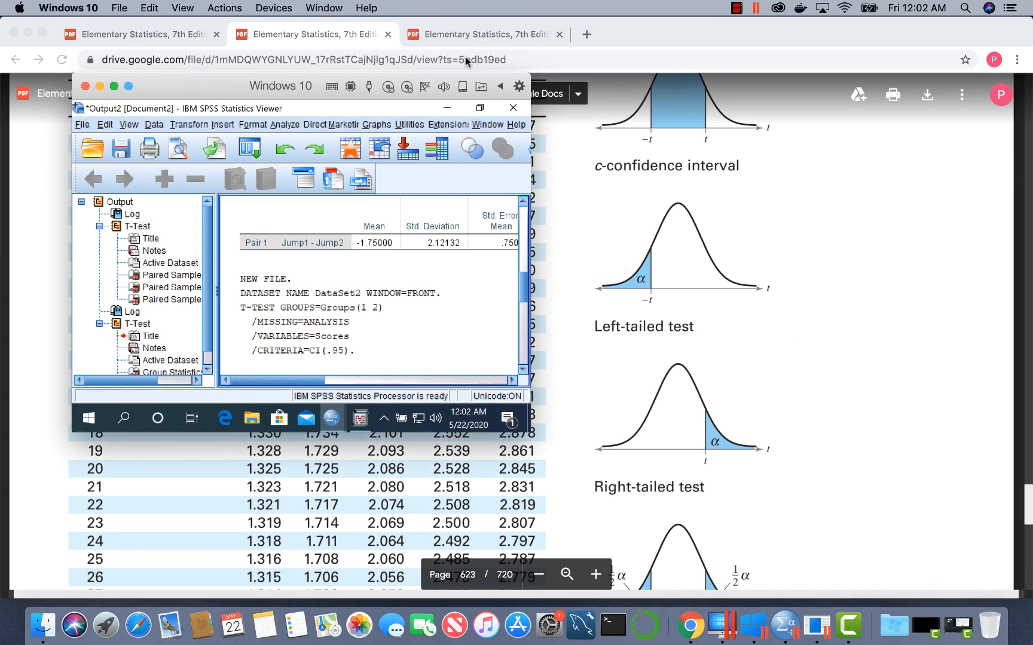
left_click(478, 109)
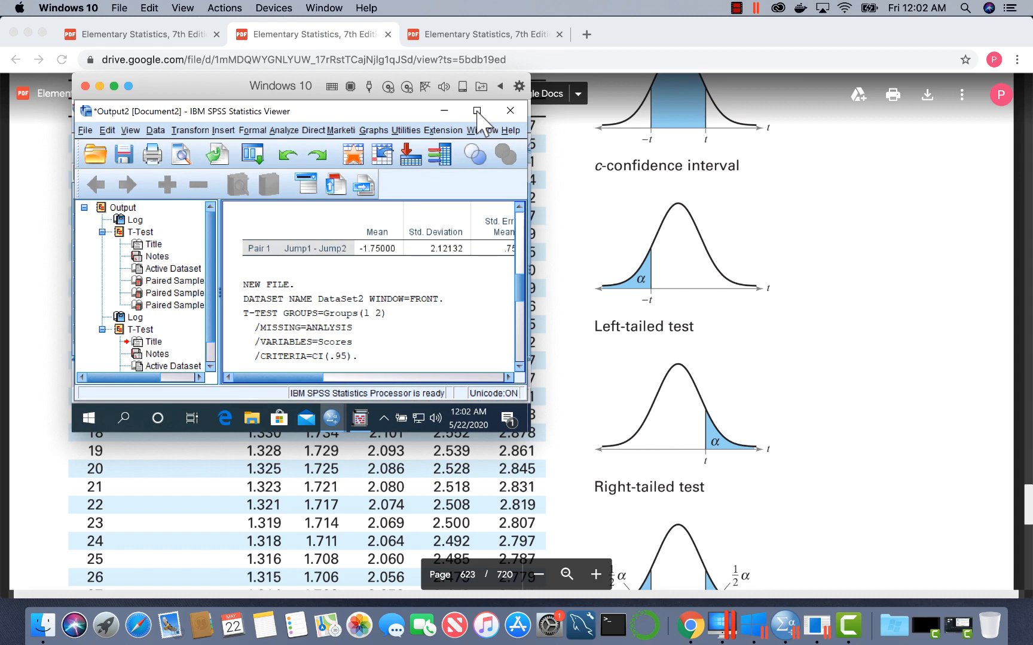
left_click(476, 111)
left_click(479, 108)
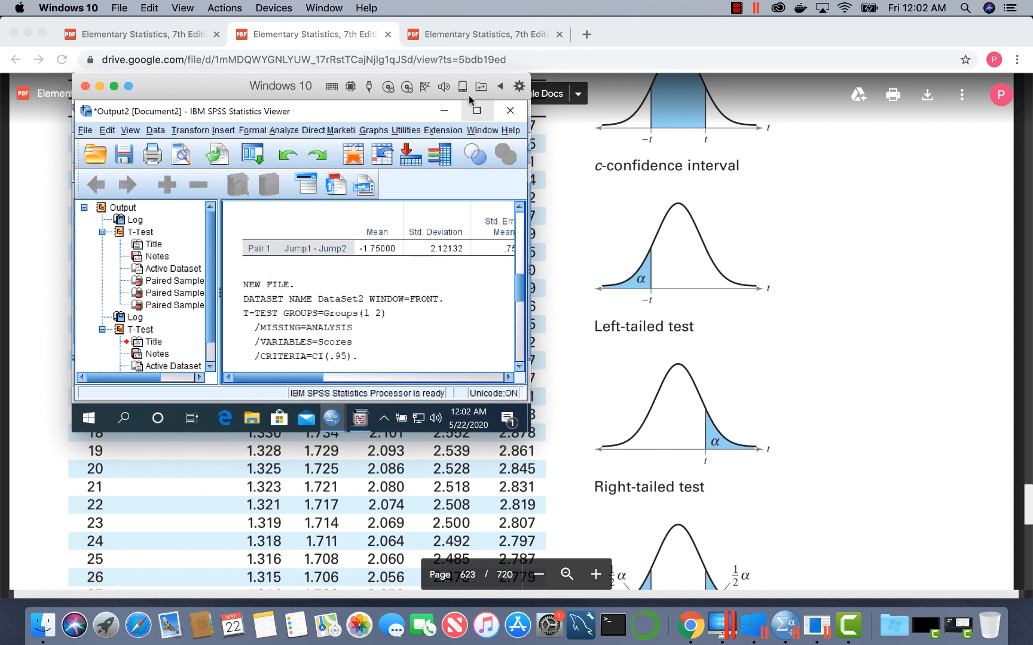
left_click(114, 87)
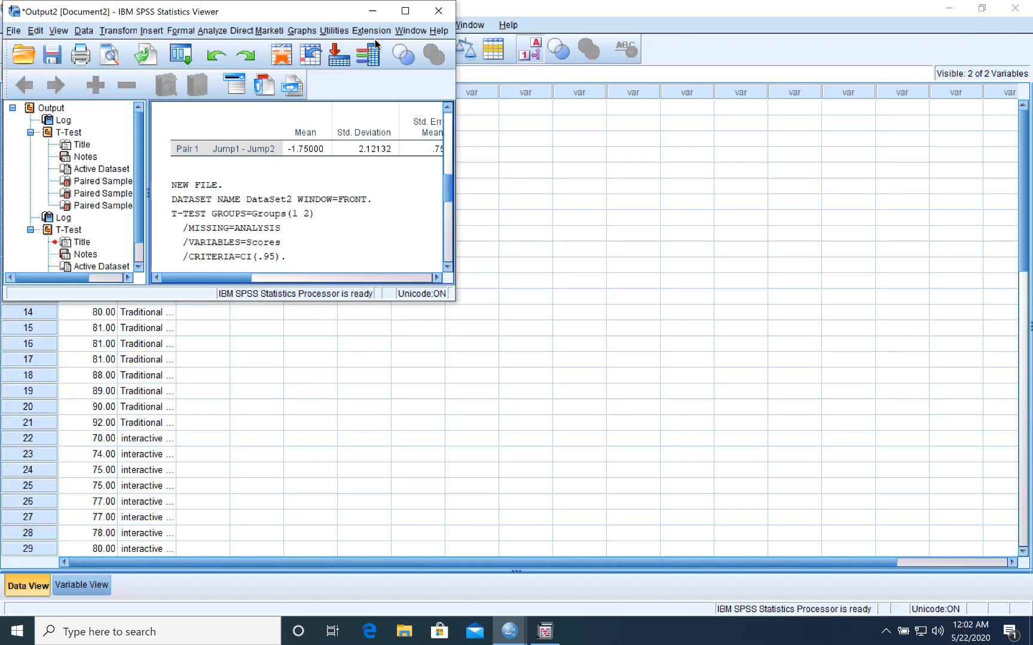
left_click(405, 12)
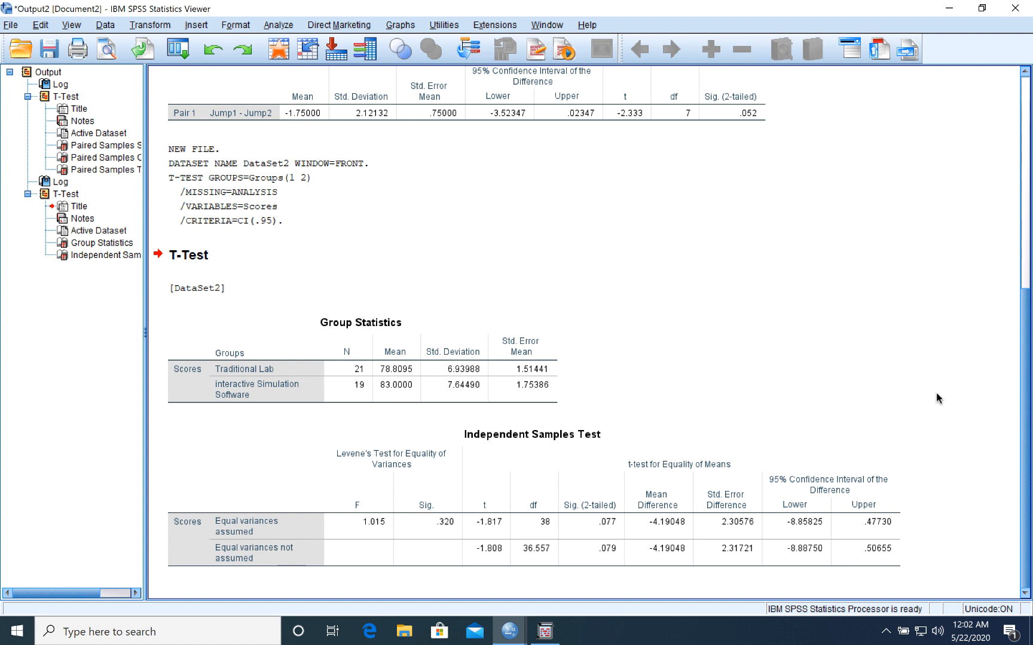
left_click(486, 441)
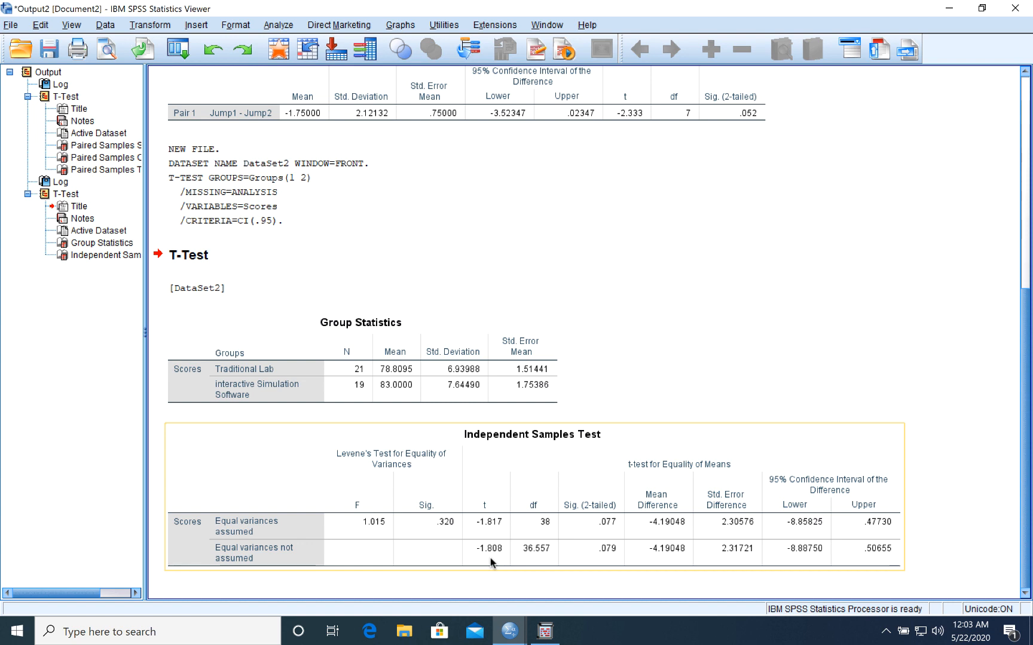
Step: Restore the output viewer to a smaller window, move it lower, and bring the Data Editor to the front
double_click(106, 4)
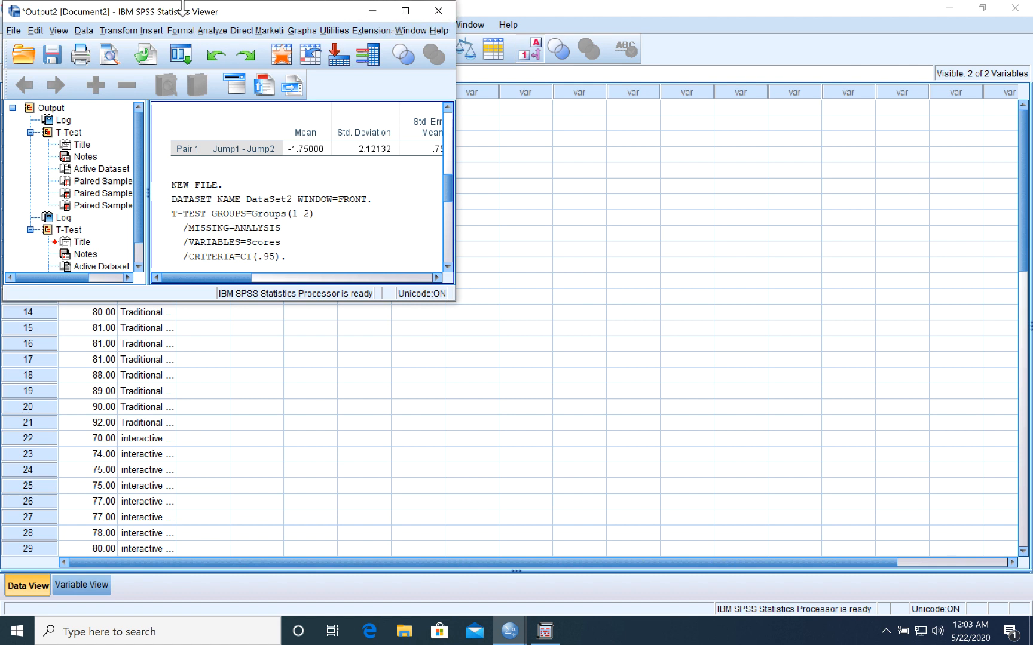
left_click_drag(300, 12, 377, 137)
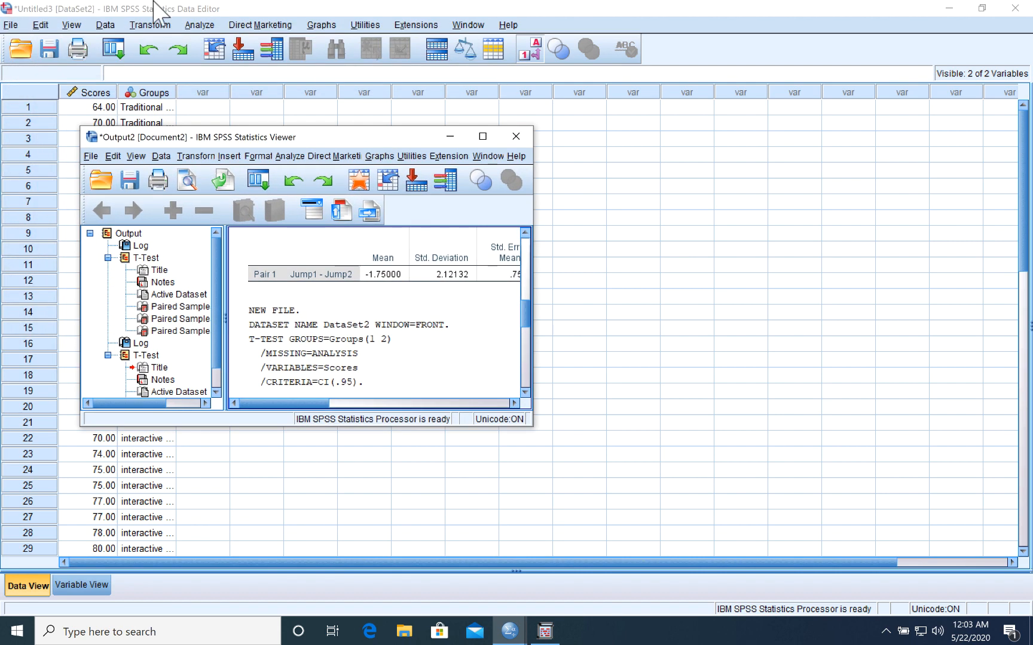
left_click(55, 5)
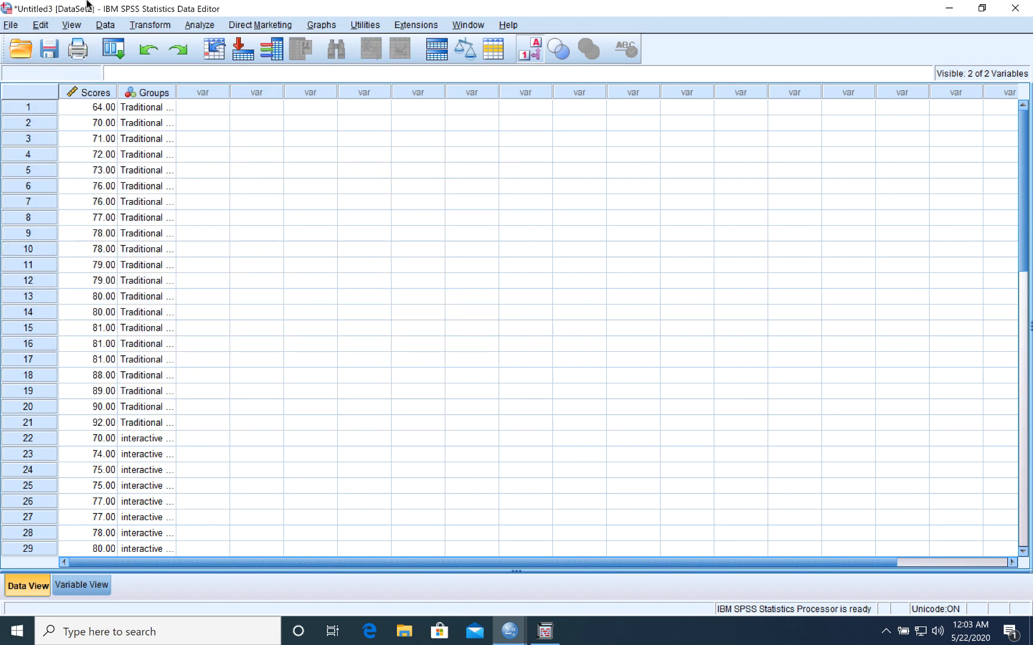
Step: Restore the Scores and Groups Data Editor to a smaller window and close it without saving the Untitled3 dataset
left_click_drag(86, 3, 88, 9)
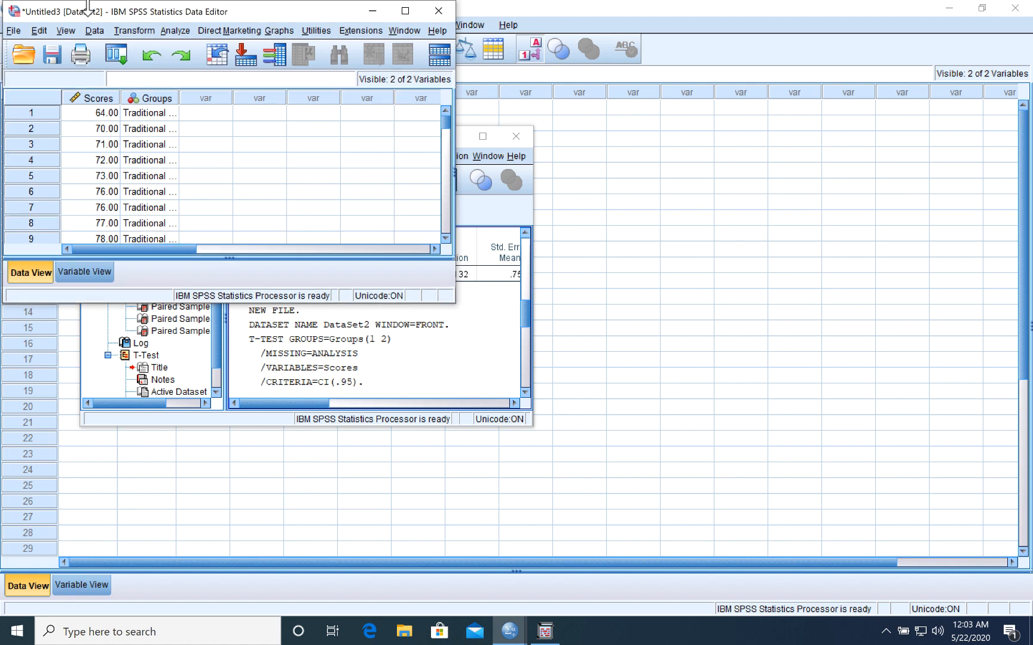
left_click(439, 10)
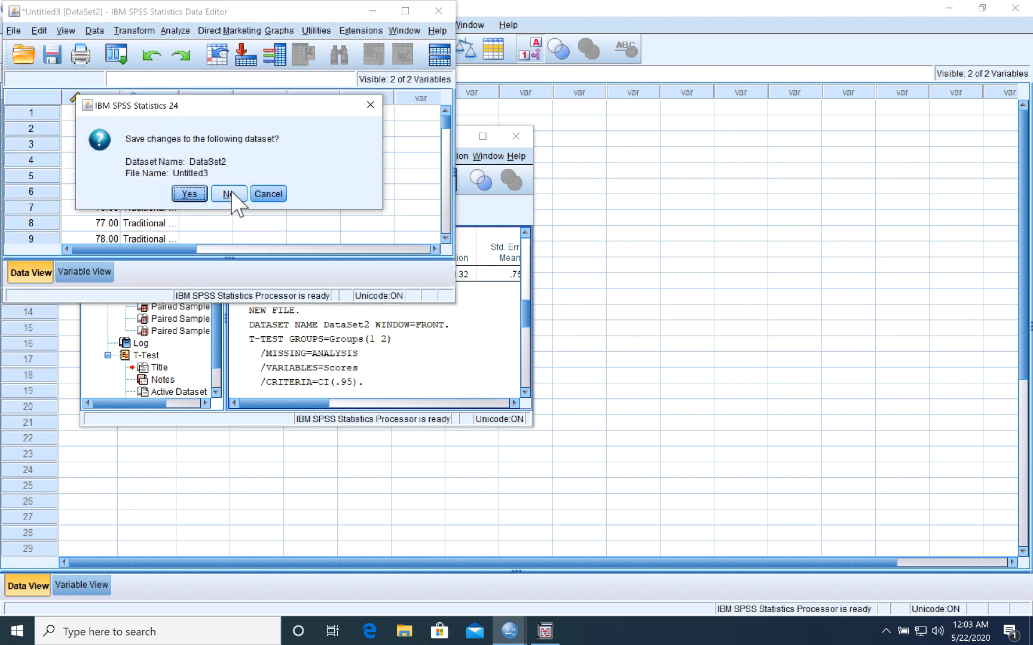
left_click(231, 190)
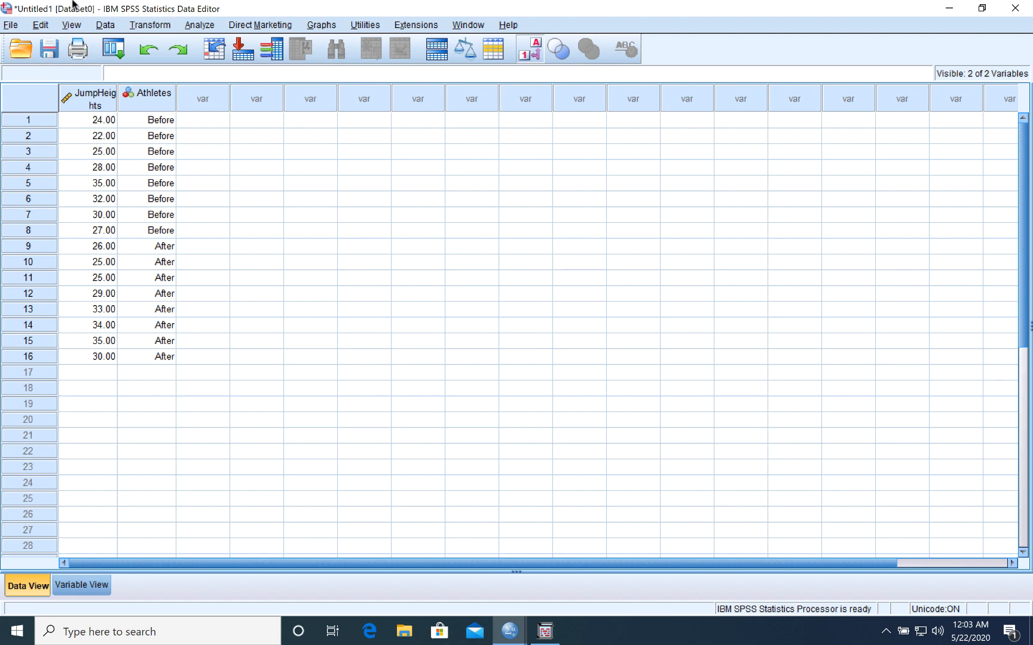
Step: Take the Windows 10 virtual machine out of full screen and minimize it to uncover the textbook in Chrome
mouse_move(72, 2)
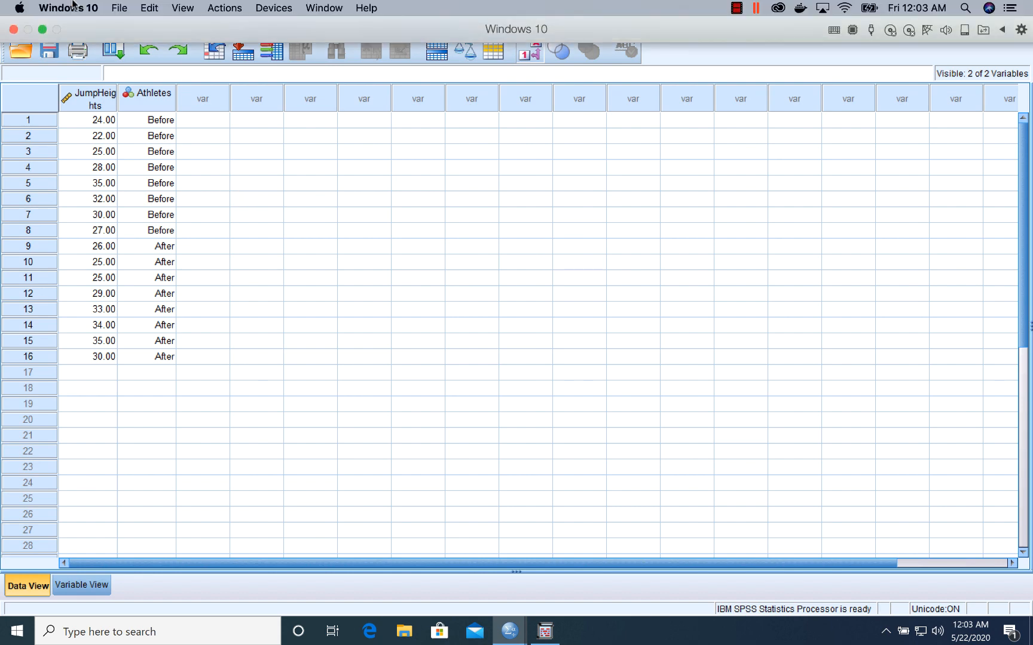
left_click(42, 30)
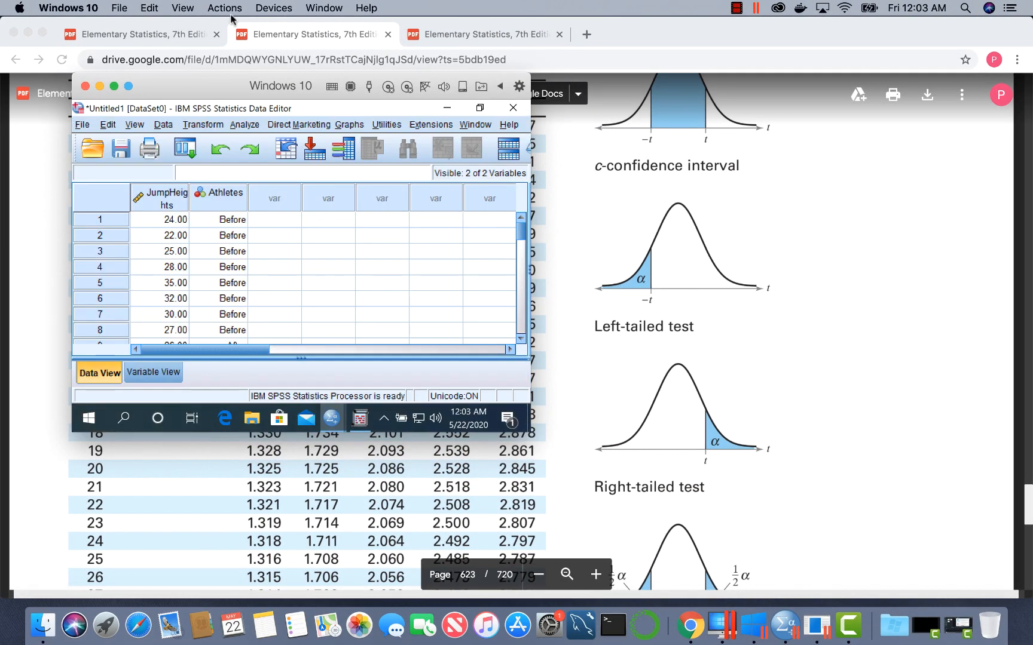
left_click(99, 87)
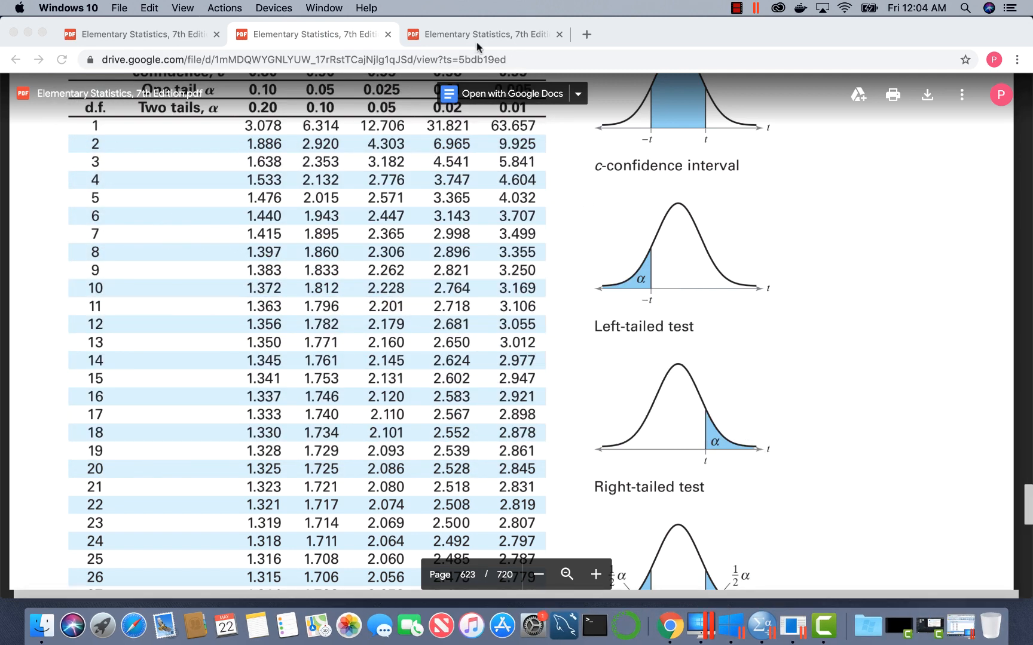
Step: Return to textbook page 457 in Chrome and reread Exercise 22's teaching methods claim at α = 0.01
left_click(119, 35)
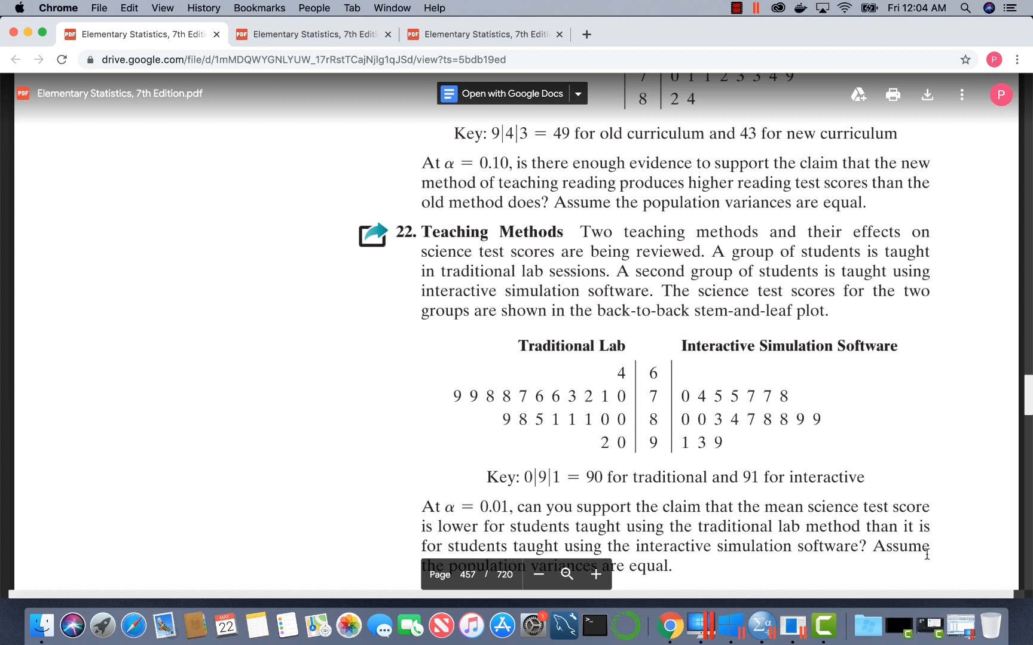
scroll(926, 555, "down", 1)
scroll(927, 555, "up", 2)
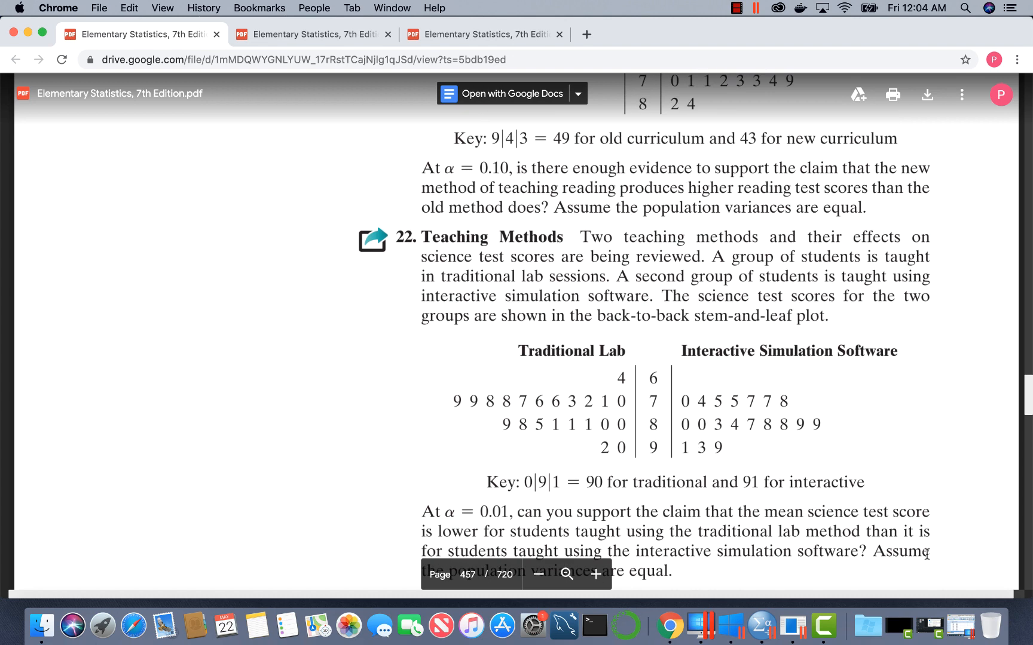
scroll(926, 555, "down", 1)
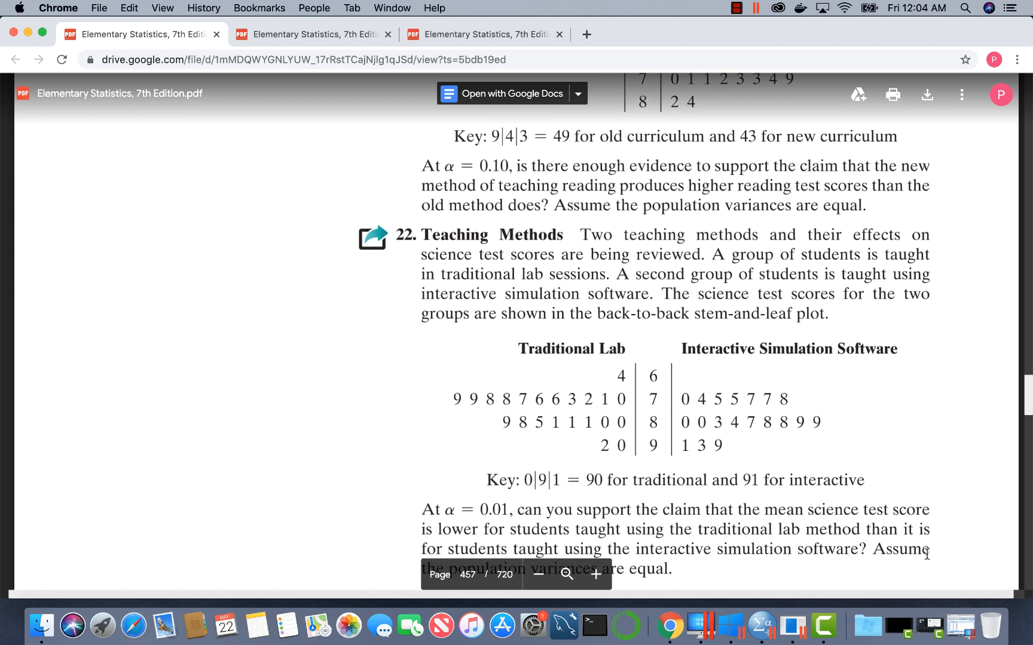